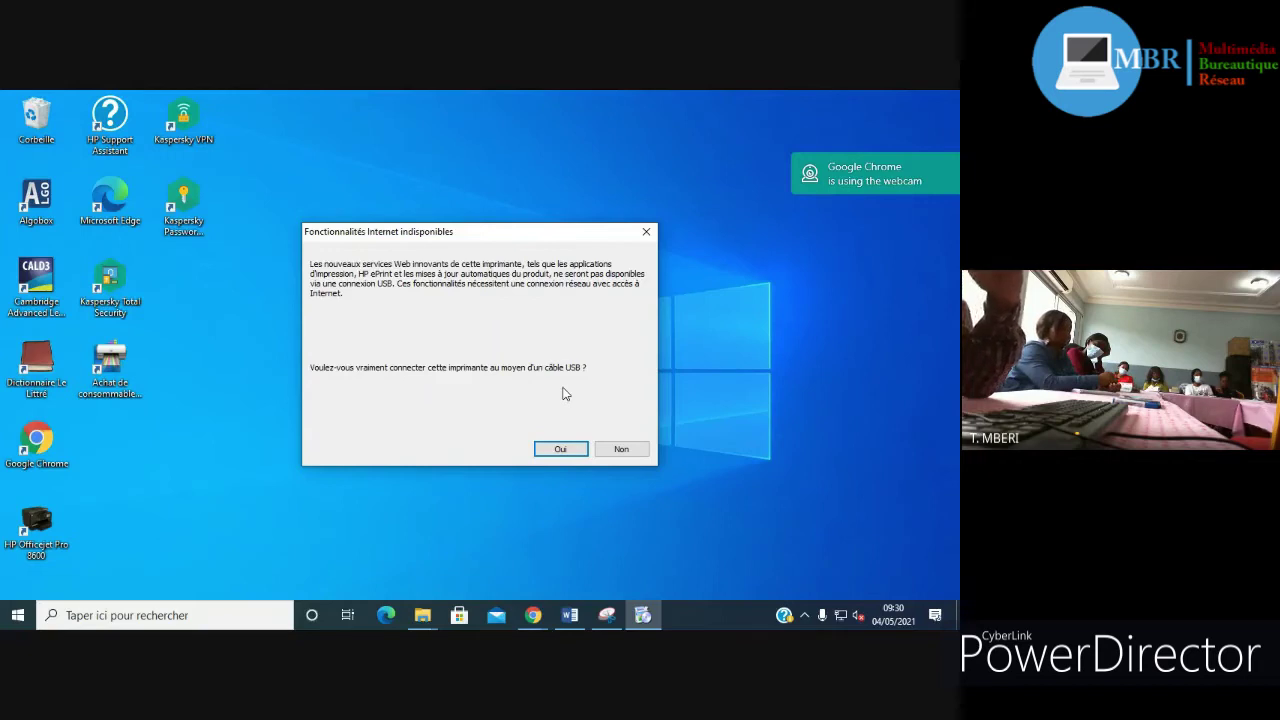
Step: Confirm connecting the HP Officejet Pro 8600 by USB cable and continue past the USB connection page
click(561, 450)
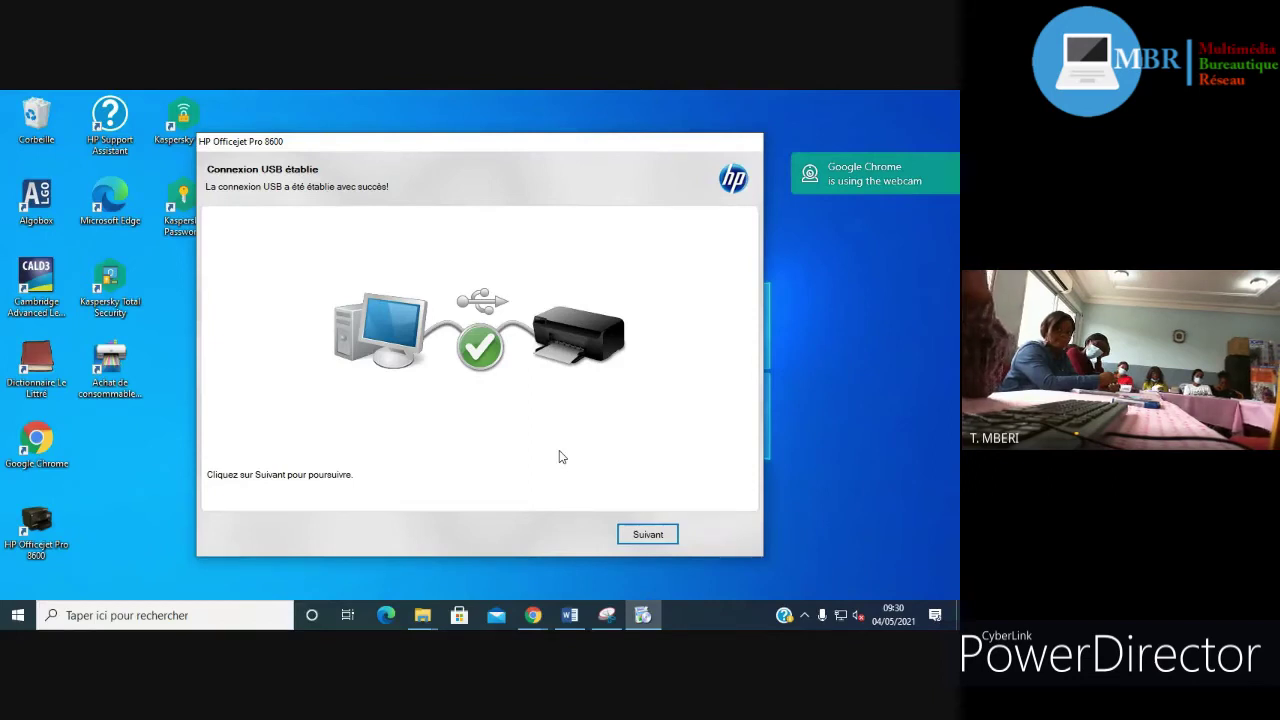
click(649, 536)
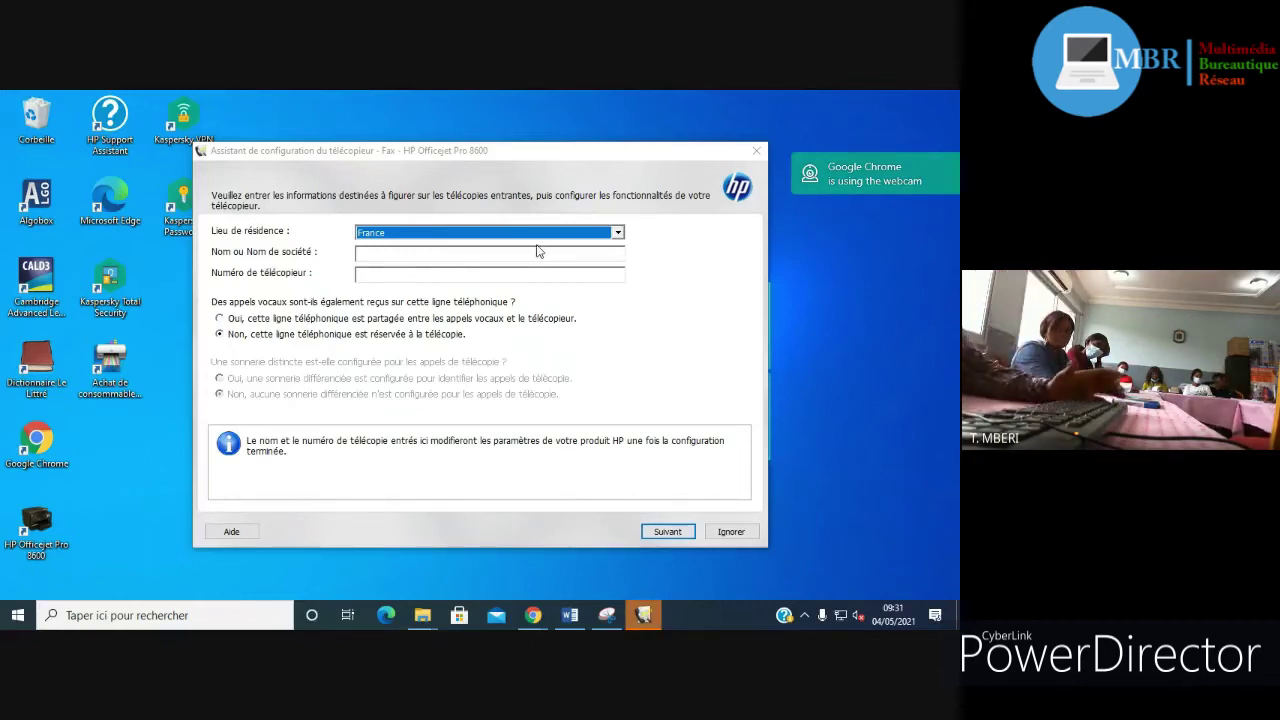
Step: Set the place of residence to Congo in the fax configuration wizard
click(617, 233)
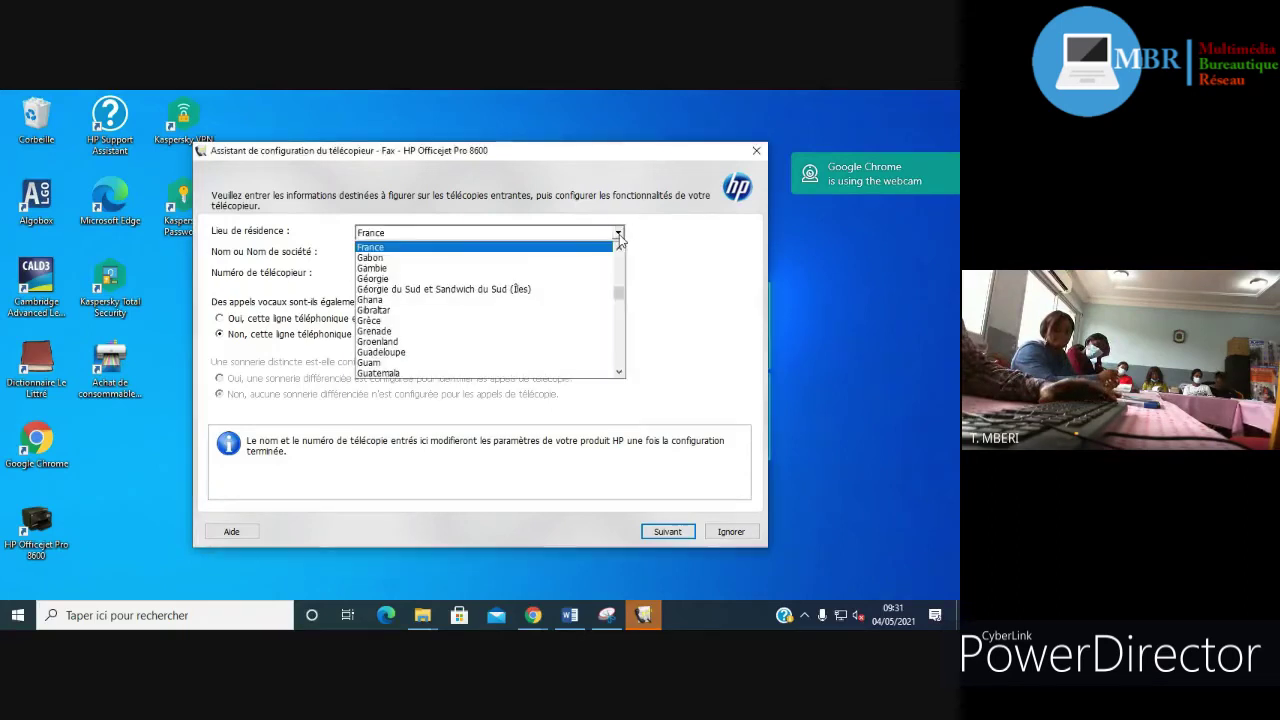
drag(617, 297, 613, 260)
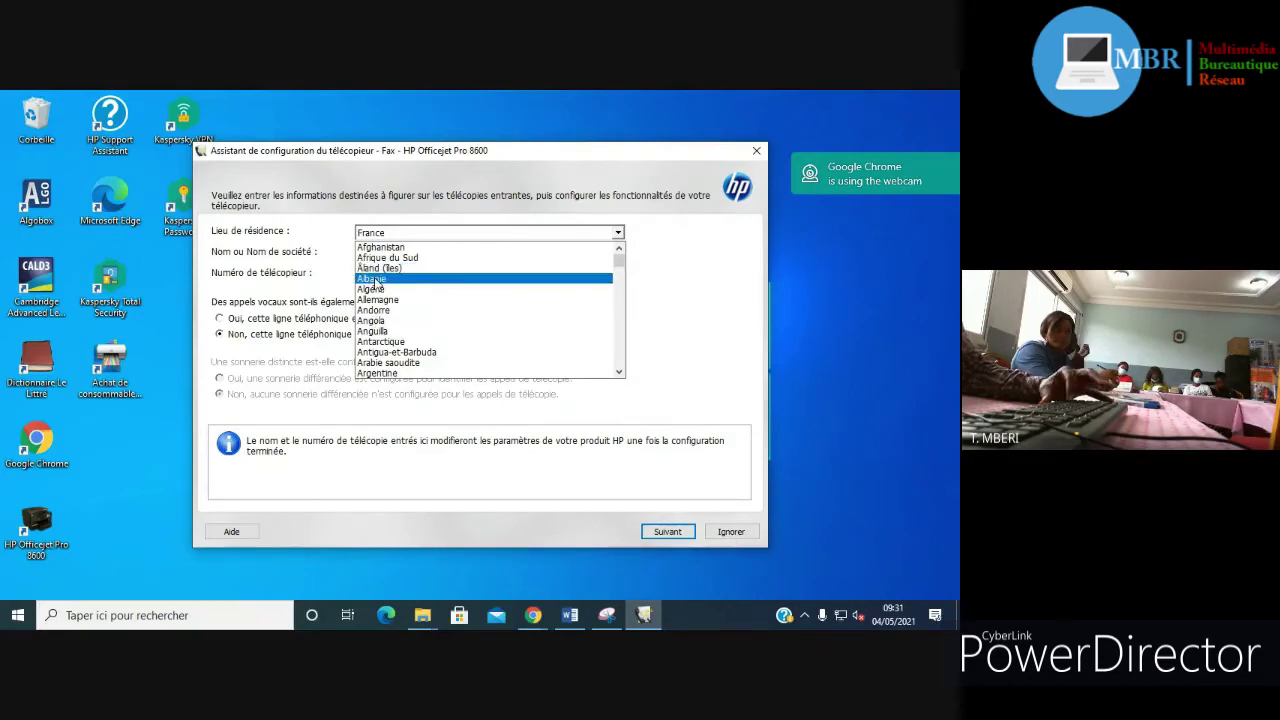
key(Down)
key(Down)
key(Down)
key(Down)
key(Down)
key(Down)
key(Down)
key(Down)
key(Down)
key(Down)
key(Down)
key(Down)
key(Down)
key(Down)
key(Down)
key(Down)
key(Down)
key(Down)
key(Down)
key(Down)
key(Down)
key(Down)
key(Down)
key(Down)
key(Down)
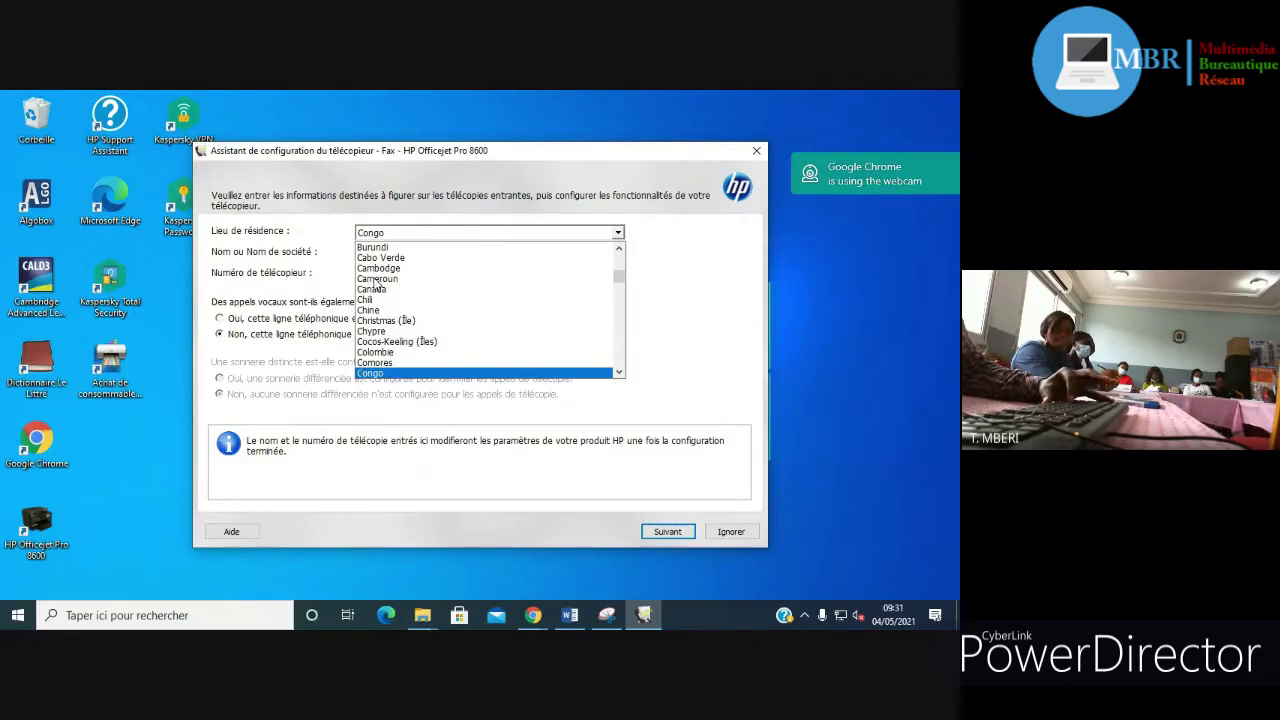
key(Return)
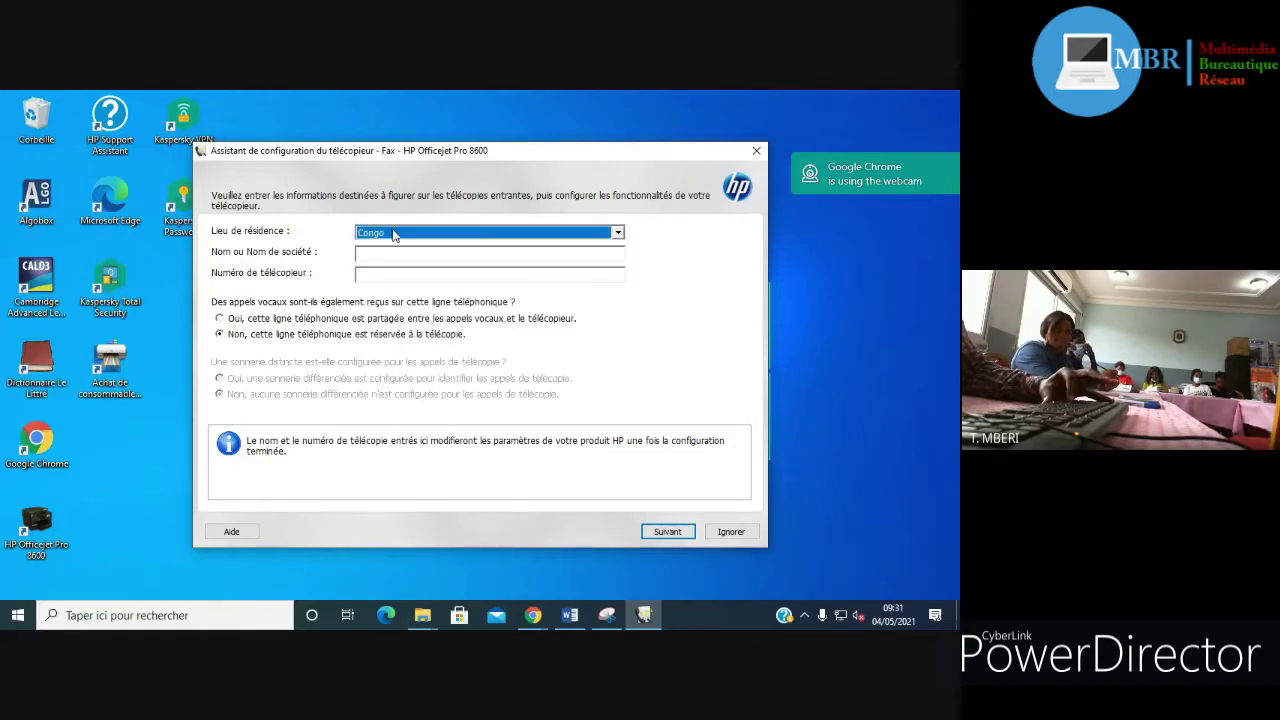
Step: Enter MBR-CFAP as the company name, fill in the fax number, and continue to the next wizard page
click(398, 254)
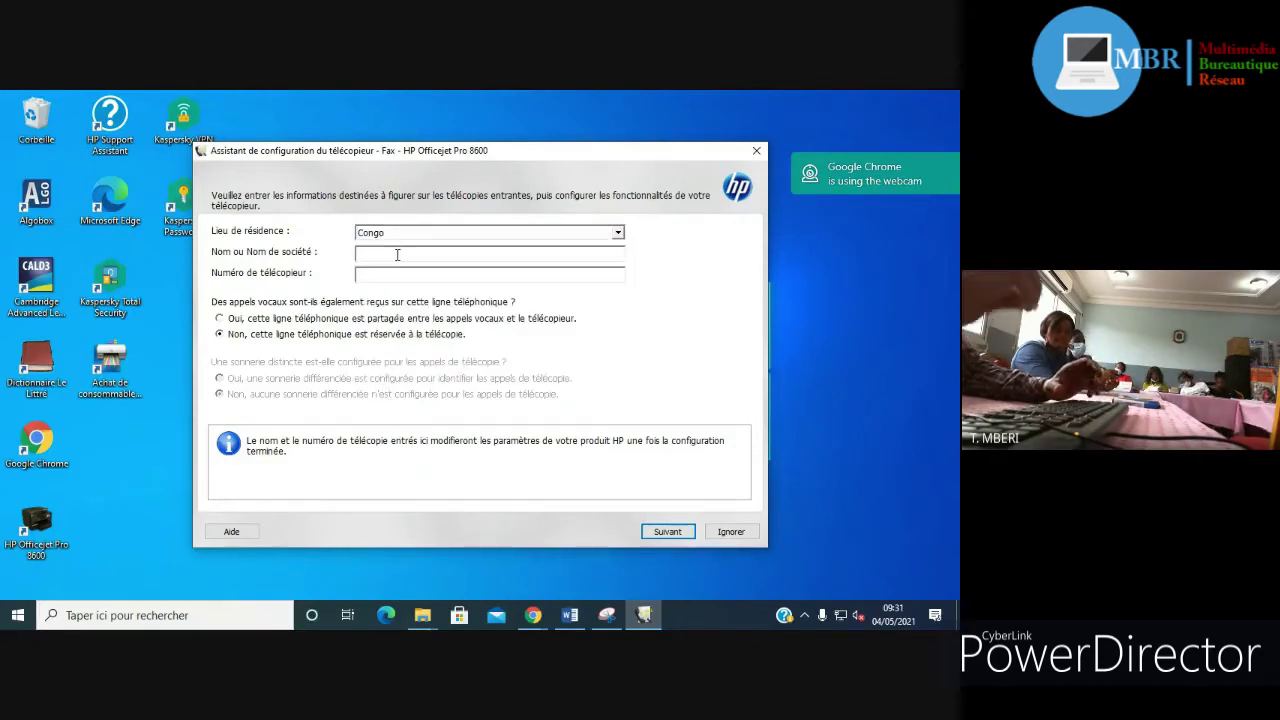
text(MB)
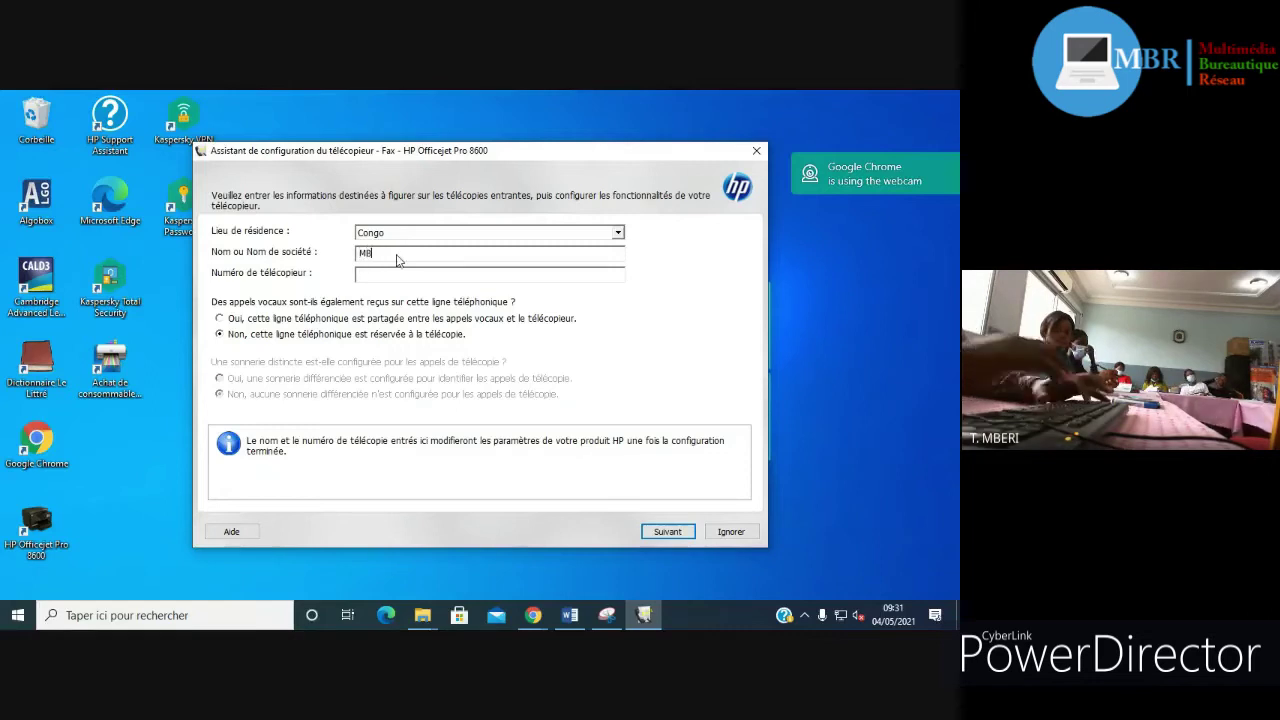
text(R-CFAP)
click(391, 276)
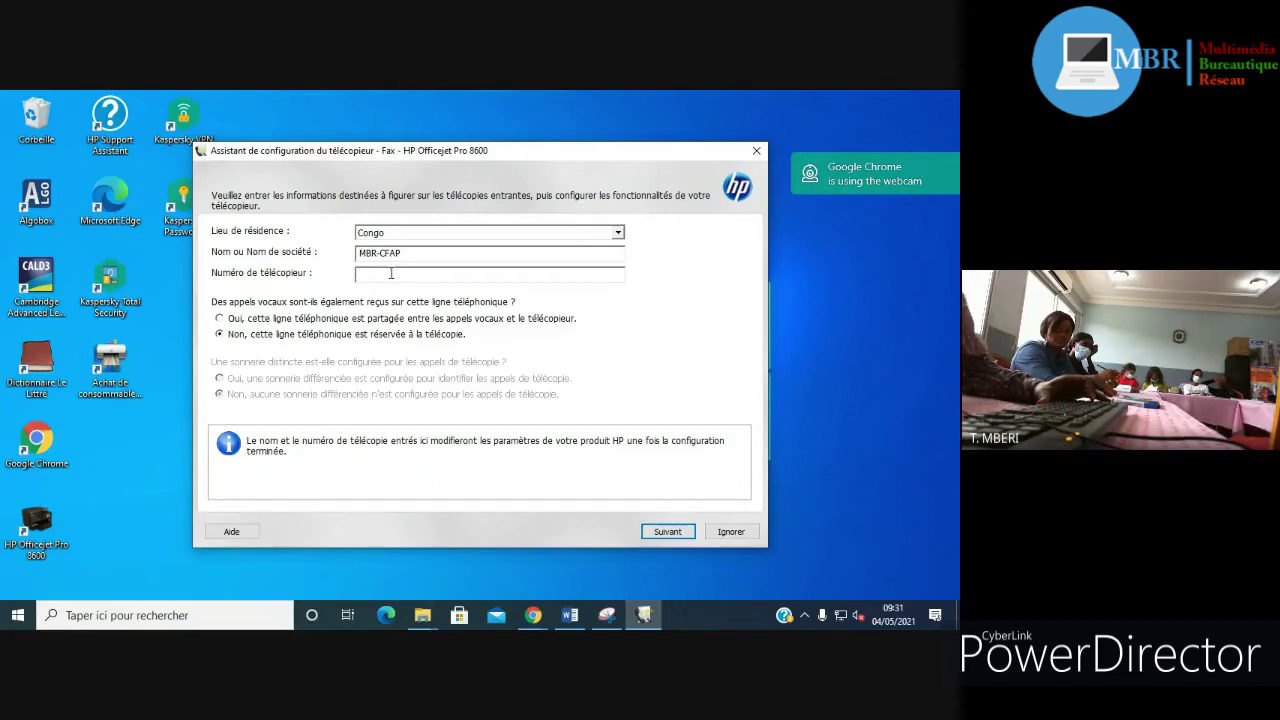
text(0000)
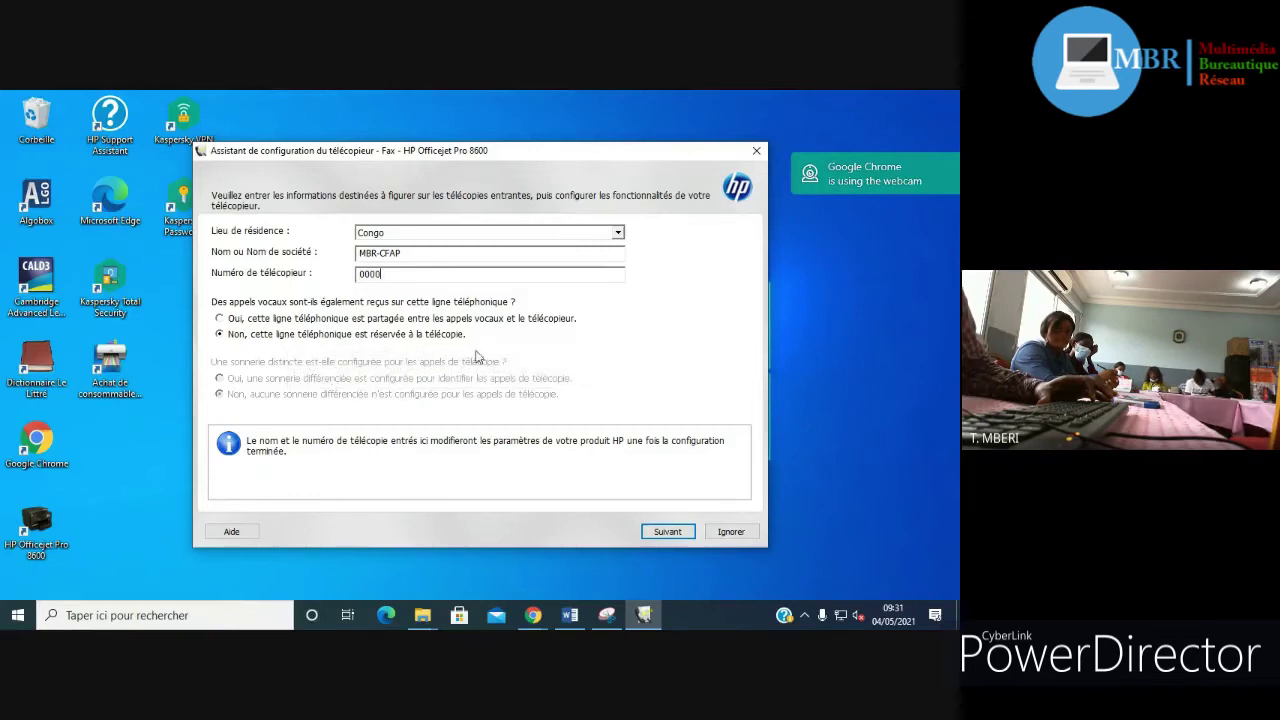
click(667, 531)
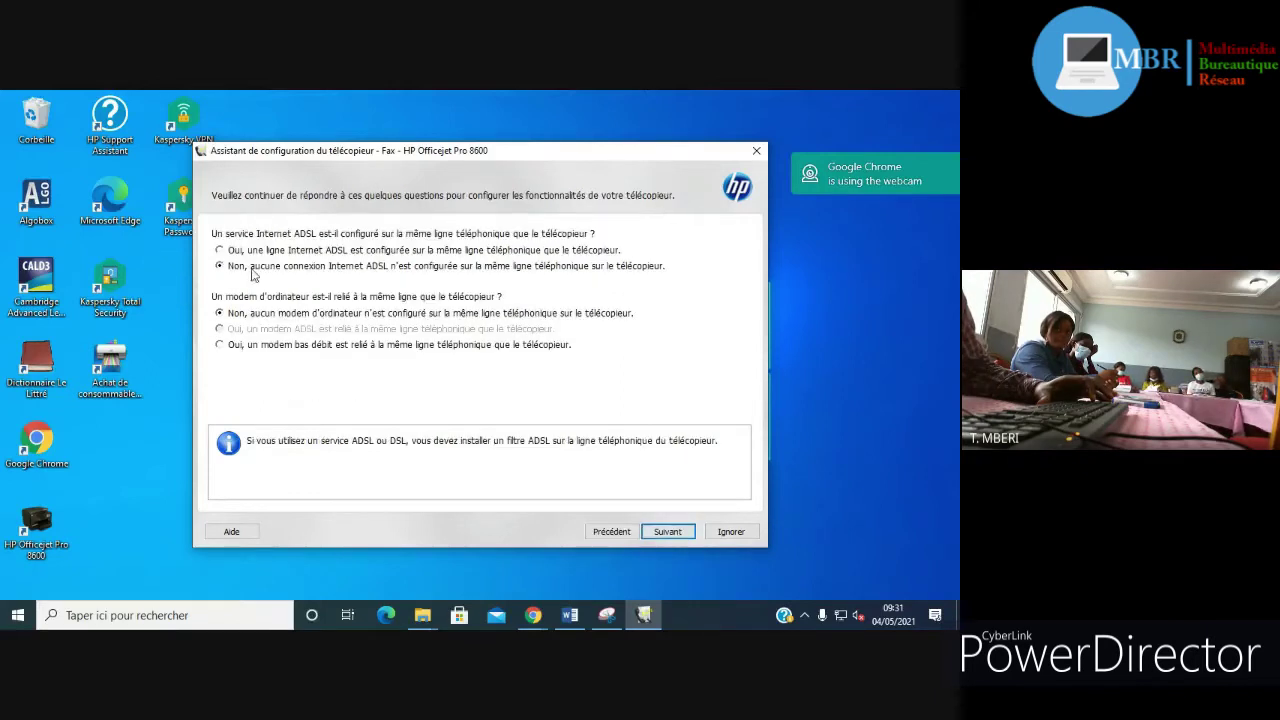
Step: Complete the fax setup with no ADSL line or computer modem, running the fax test after configuration
click(666, 531)
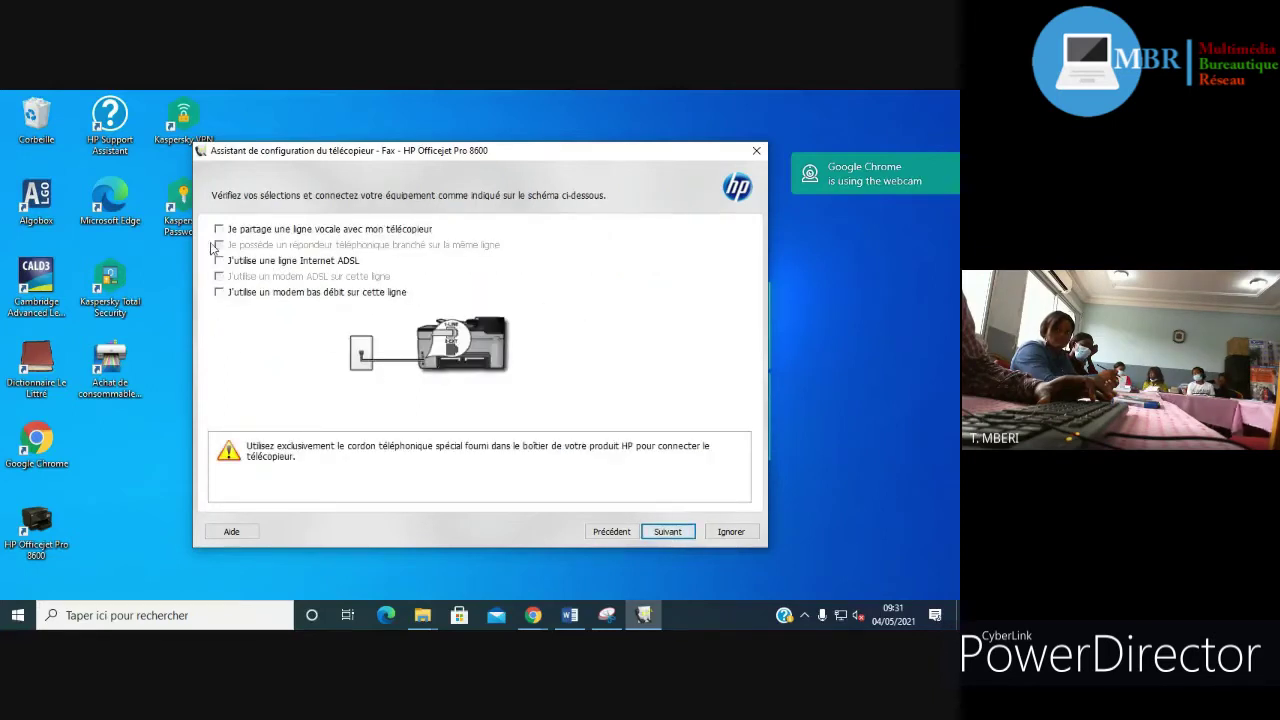
click(673, 534)
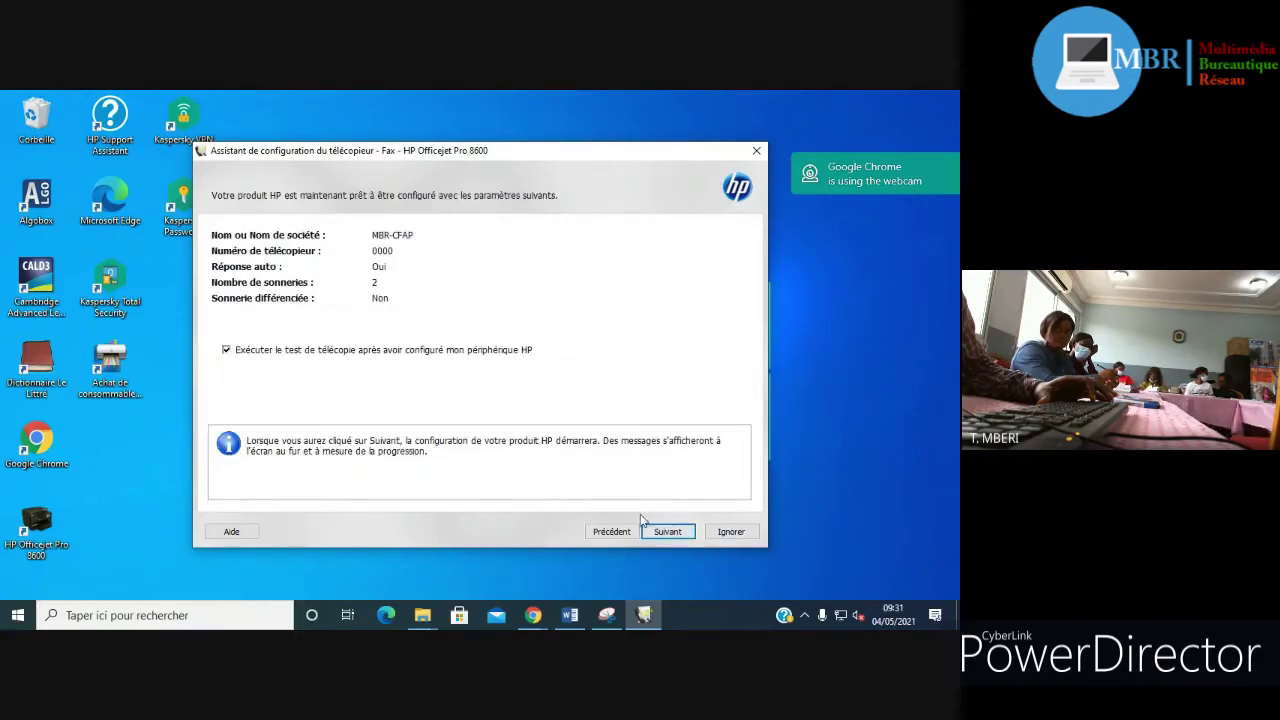
click(670, 533)
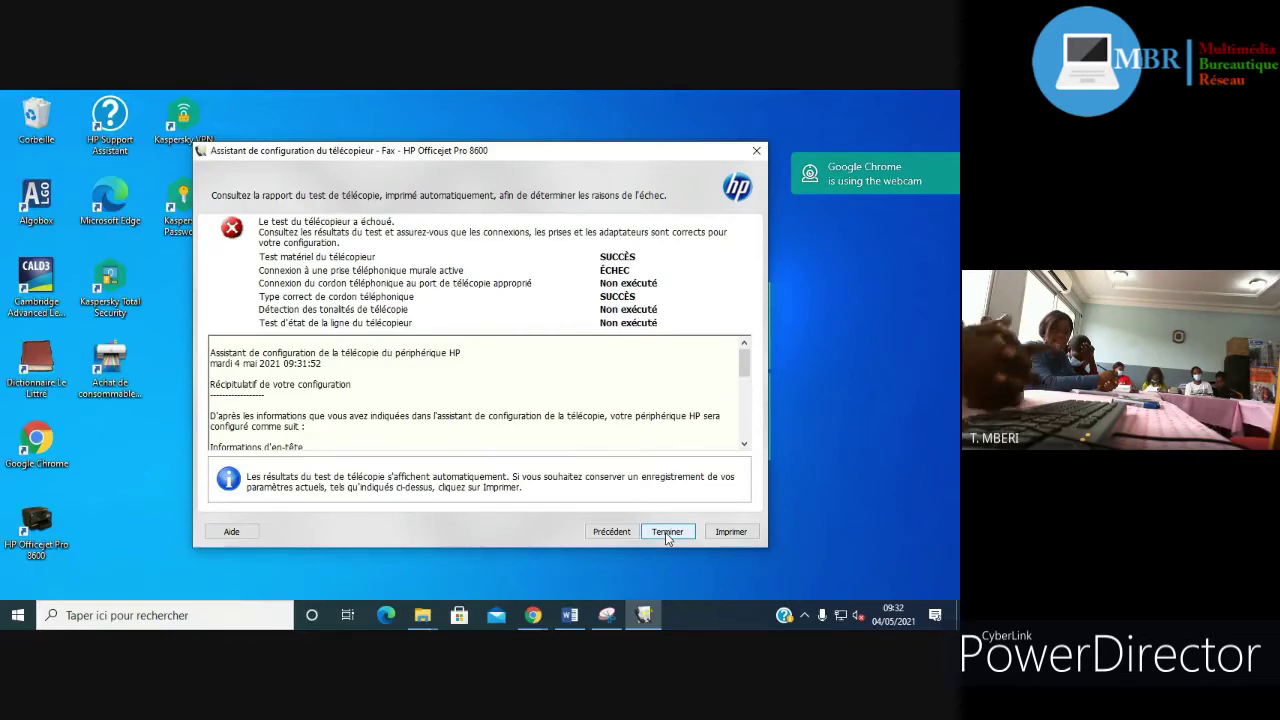
click(630, 538)
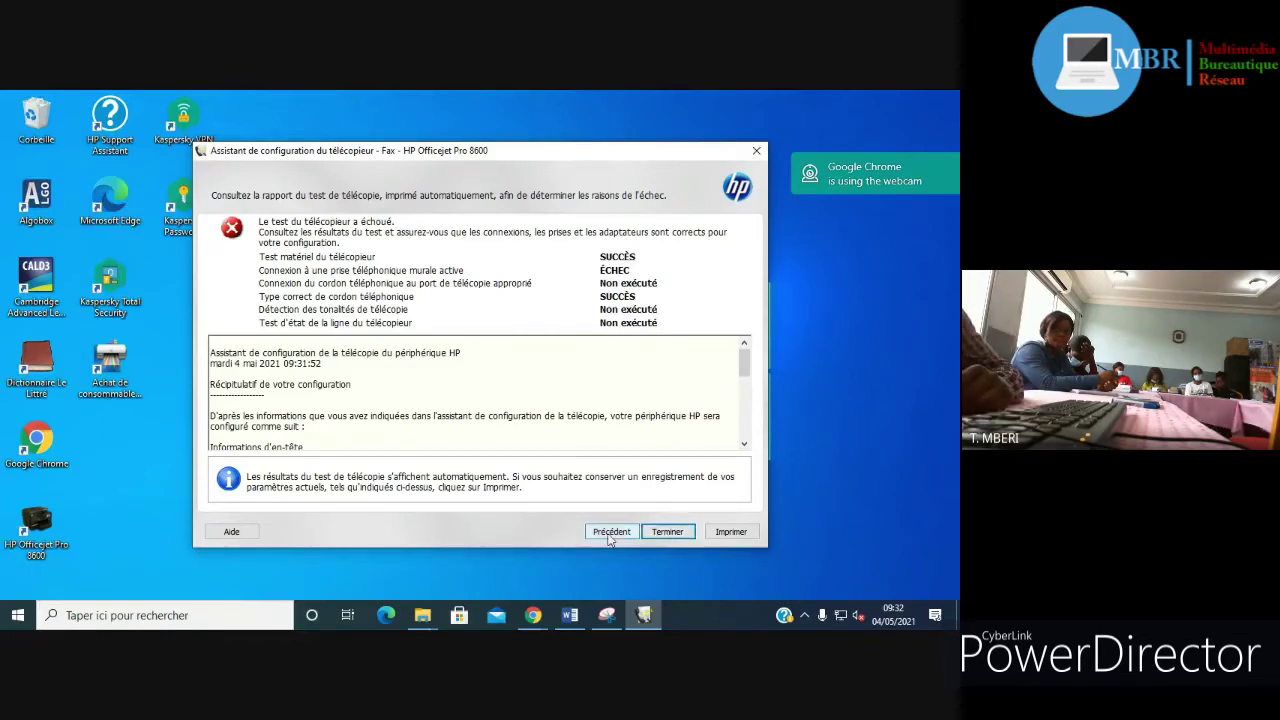
click(732, 535)
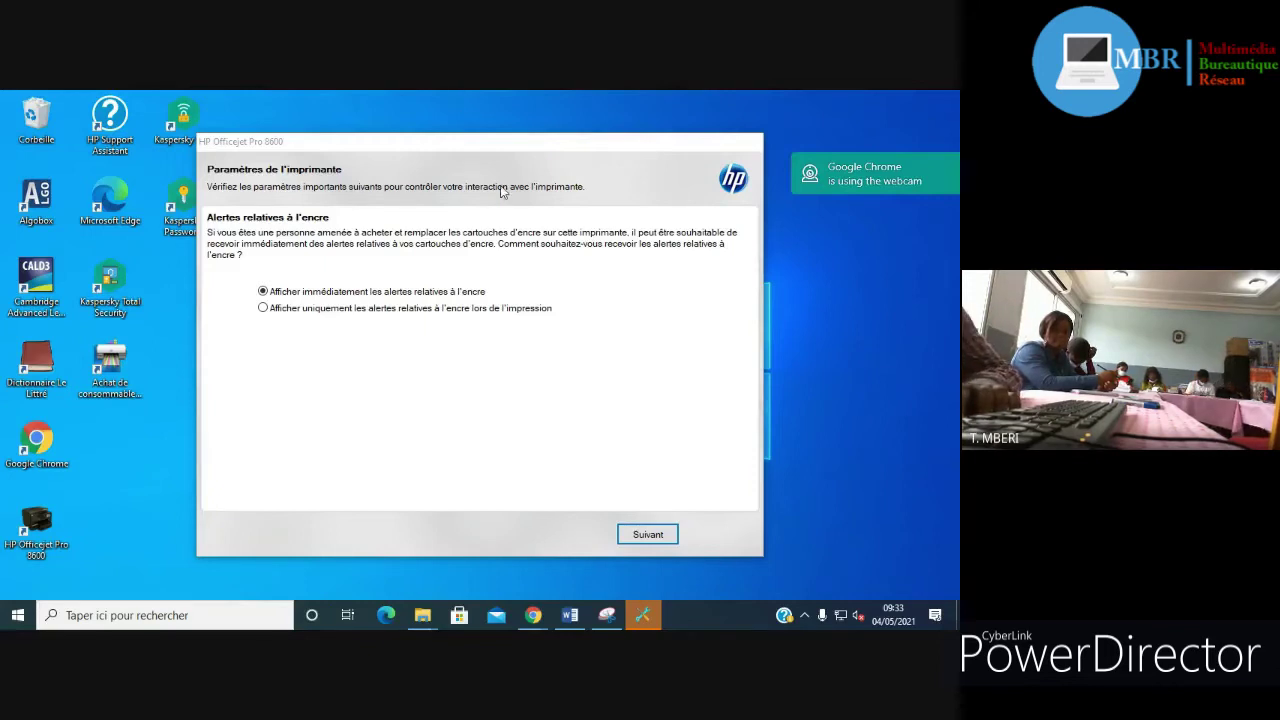
Step: Keep ink alerts displayed immediately and continue past the environmental contribution page
click(502, 146)
drag(502, 146, 525, 116)
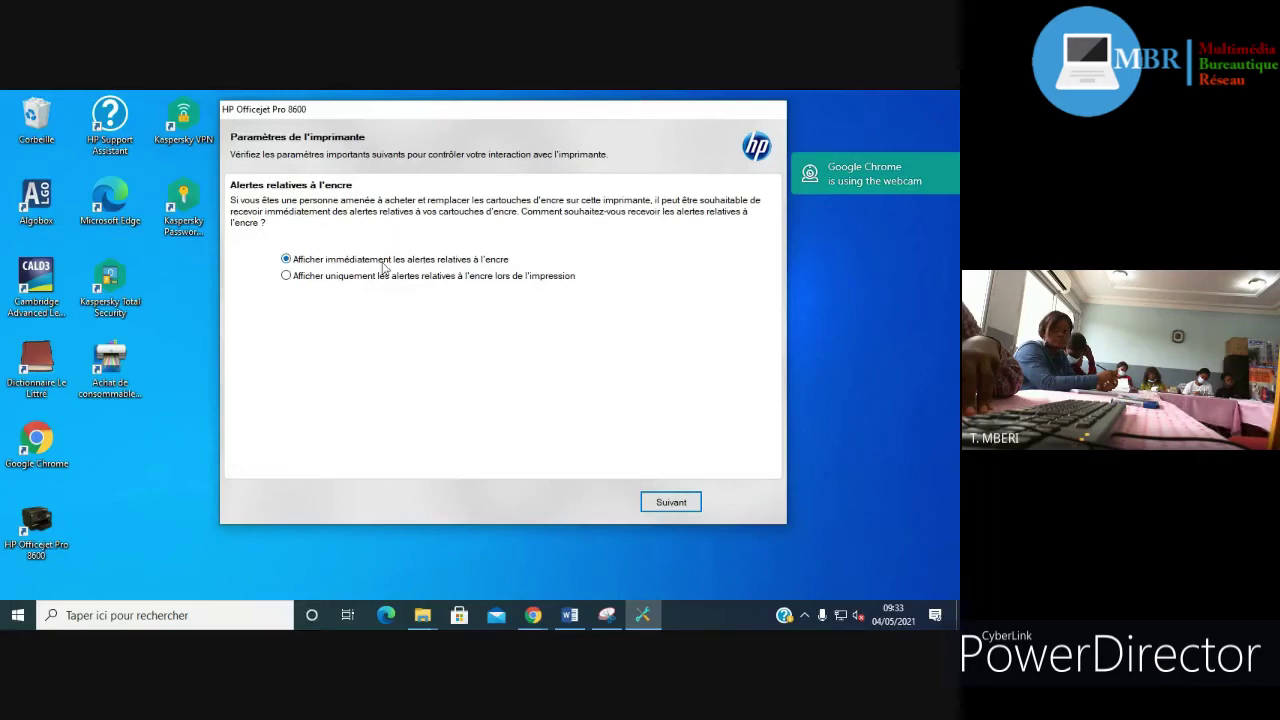
click(671, 502)
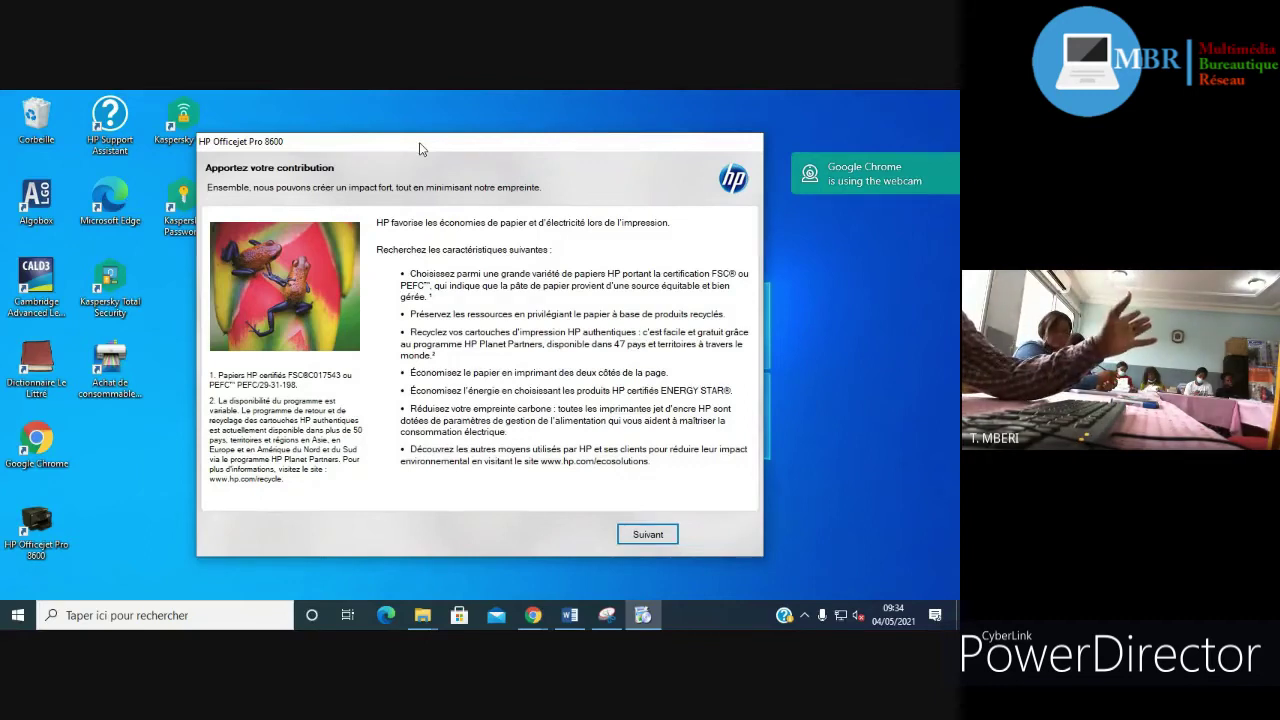
click(655, 536)
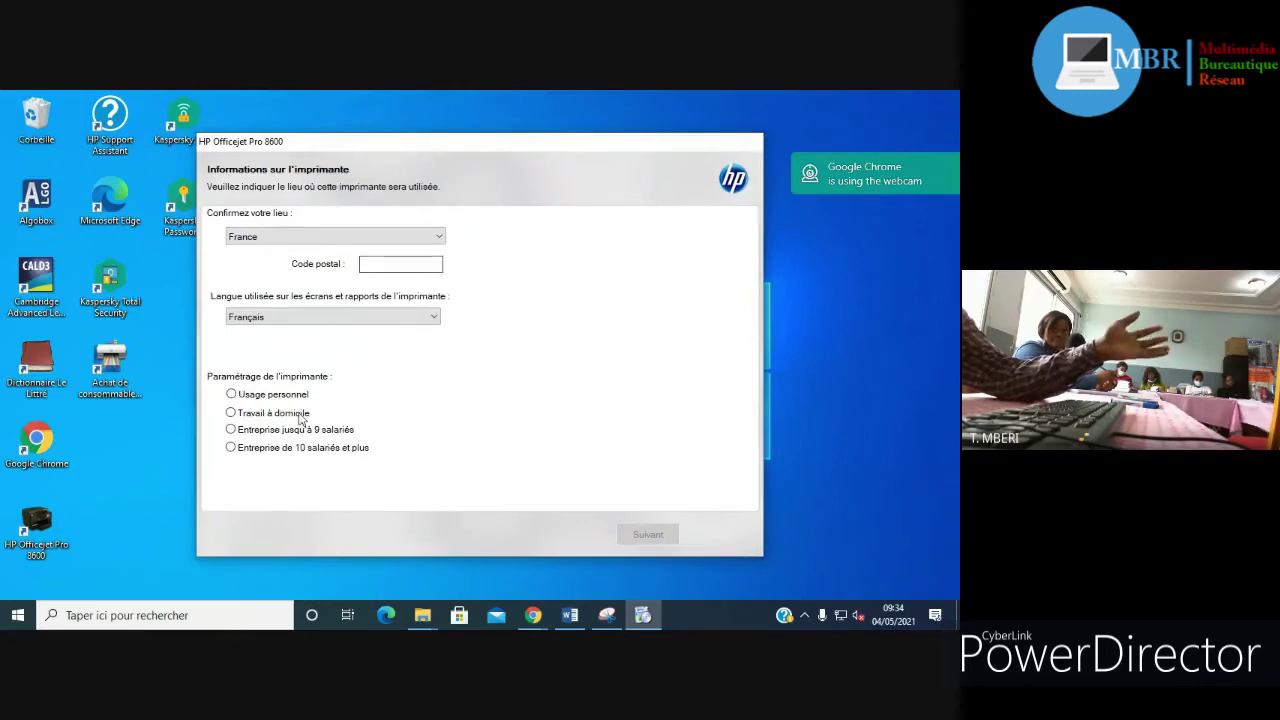
Step: Look through the countries beginning with C in the printer location list and settle on France
click(418, 241)
key(c)
key(c)
key(c)
key(c)
key(c)
key(c)
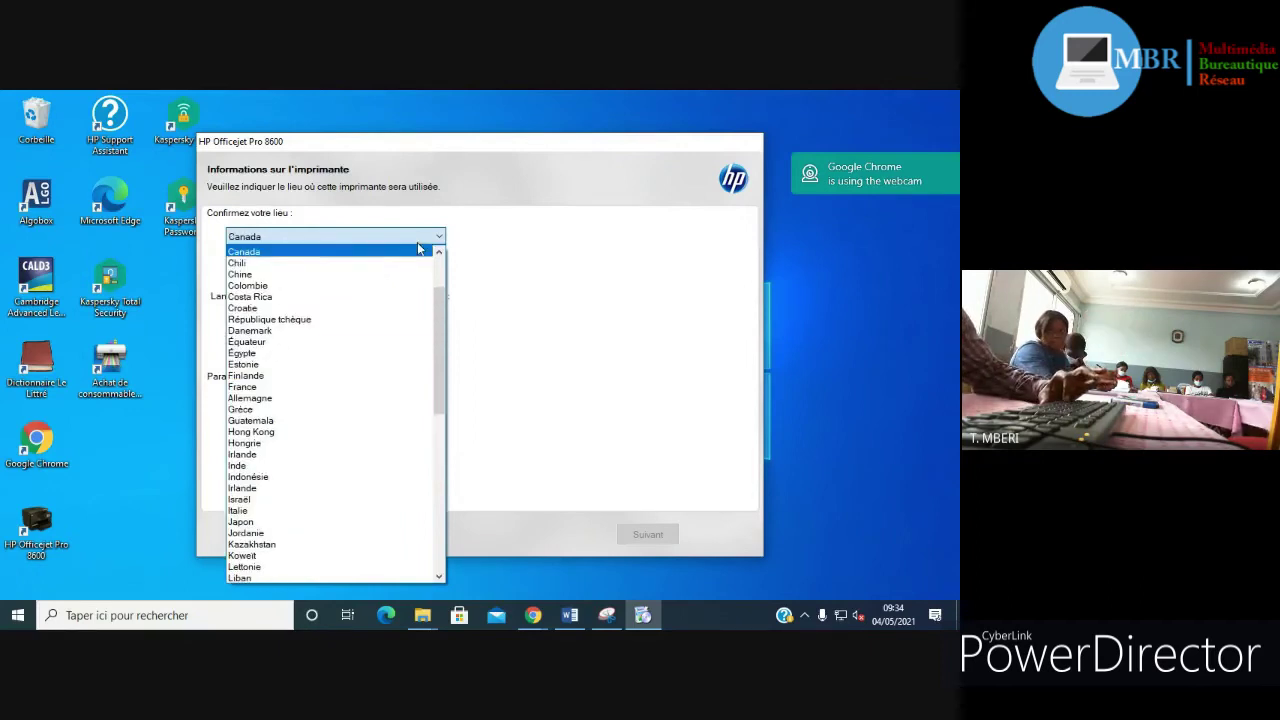
key(c)
key(c)
key(c)
key(c)
key(c)
key(c)
key(c)
key(c)
key(c)
key(c)
key(c)
key(c)
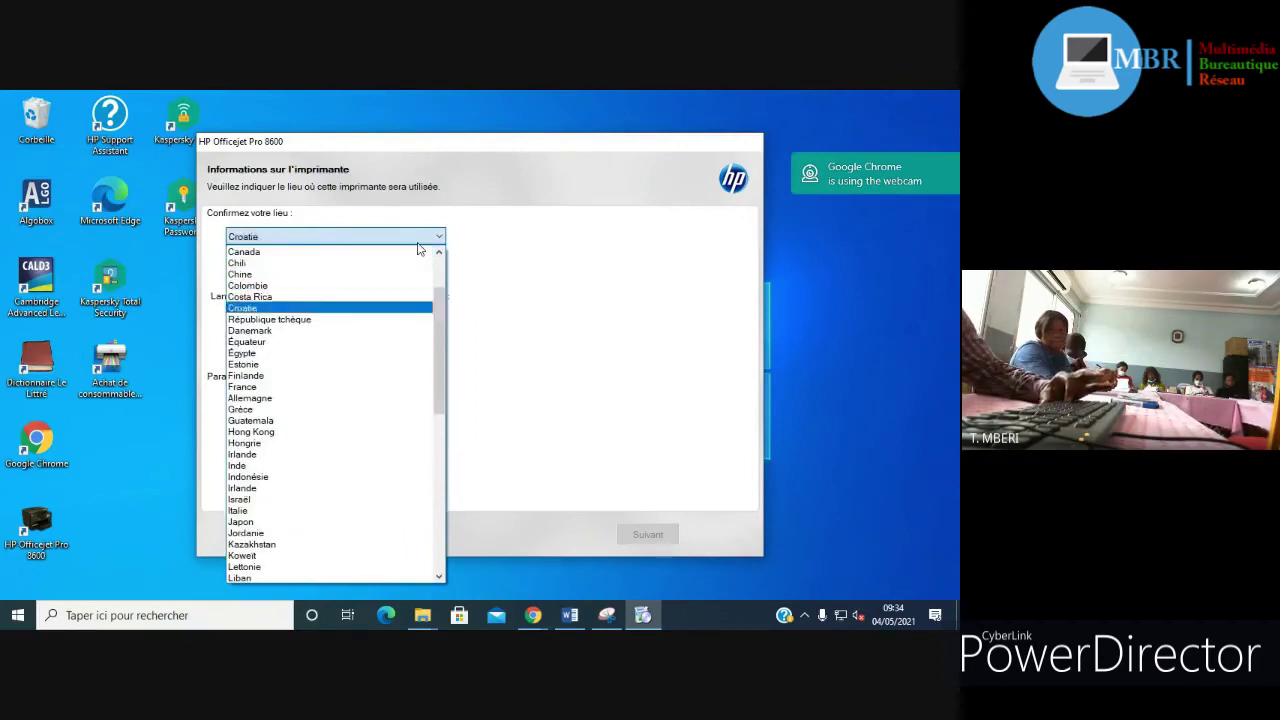
key(c)
key(c)
key(c)
key(c)
key(c)
key(c)
key(c)
key(c)
key(c)
key(c)
key(c)
key(c)
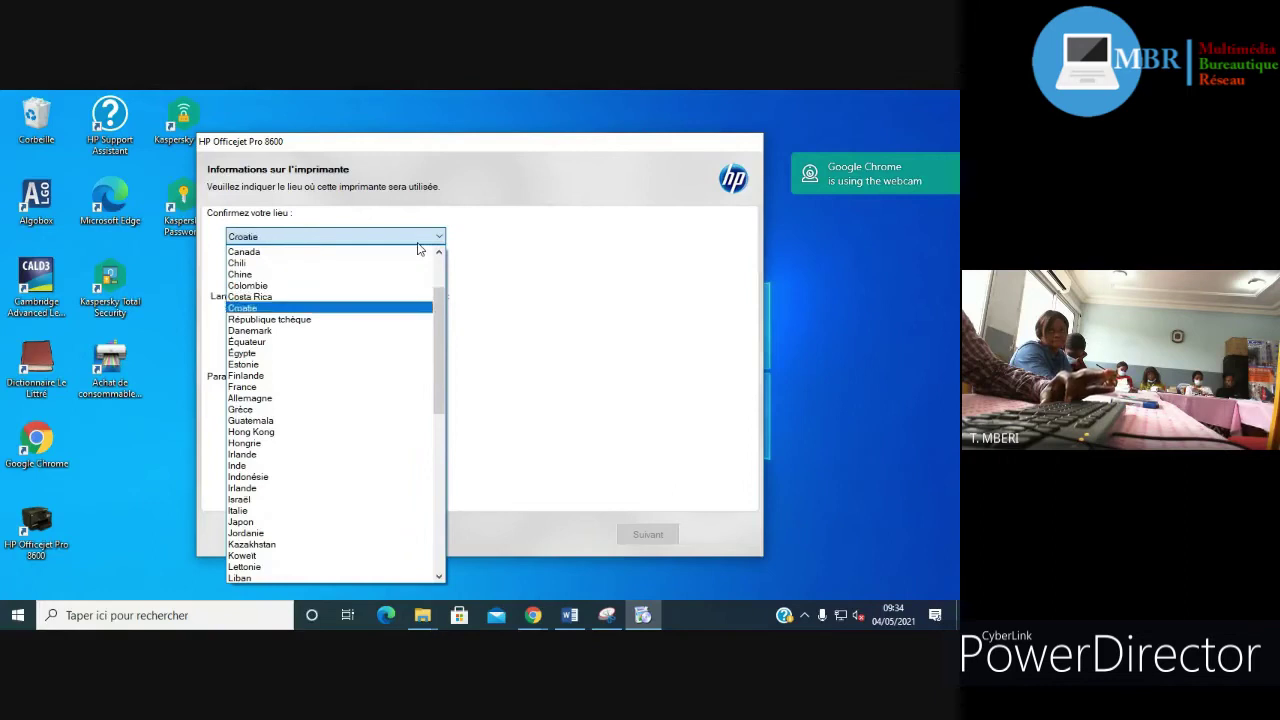
key(c)
key(c)
key(c)
key(c)
key(c)
key(c)
key(c)
key(c)
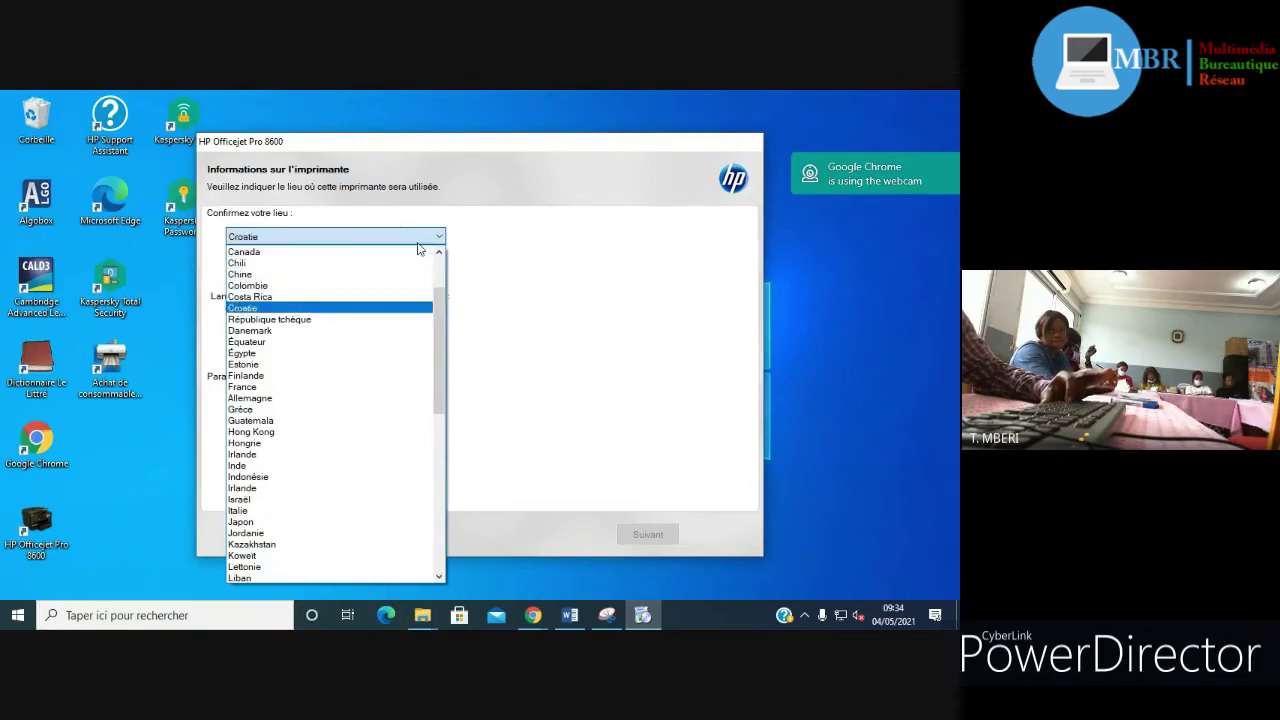
key(c)
key(c)
key(c)
key(c)
key(c)
key(c)
key(c)
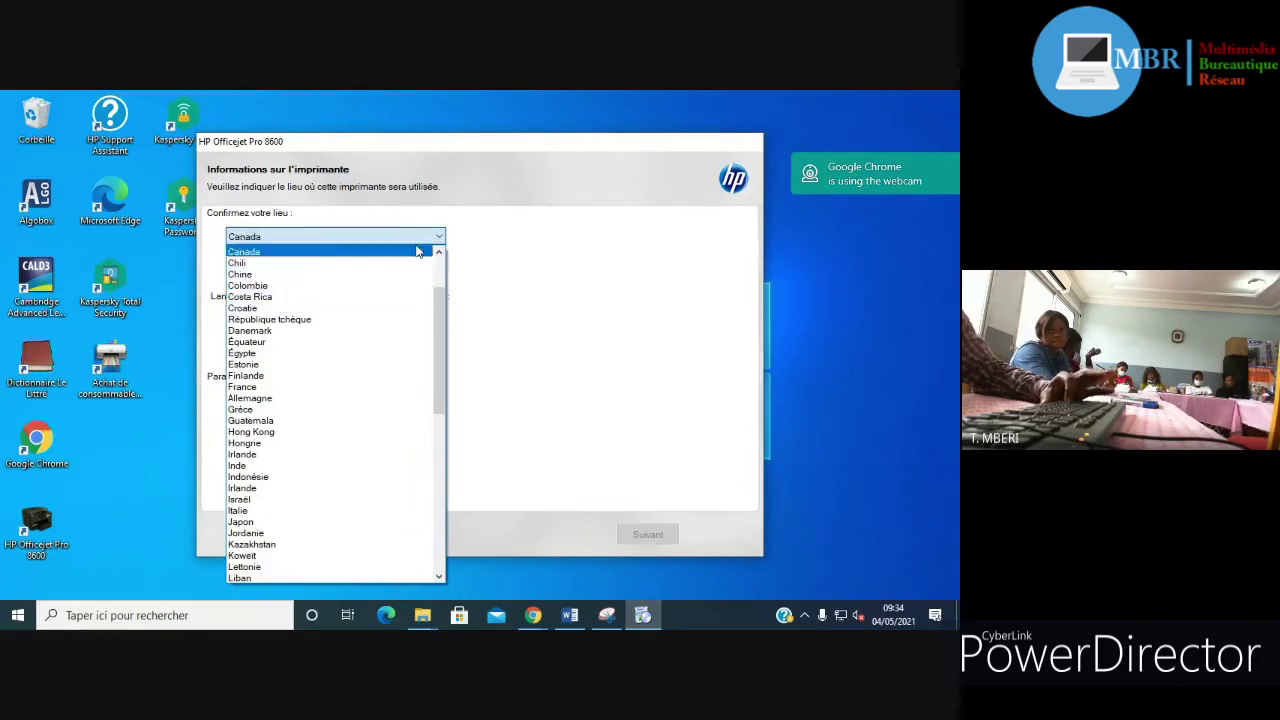
click(243, 386)
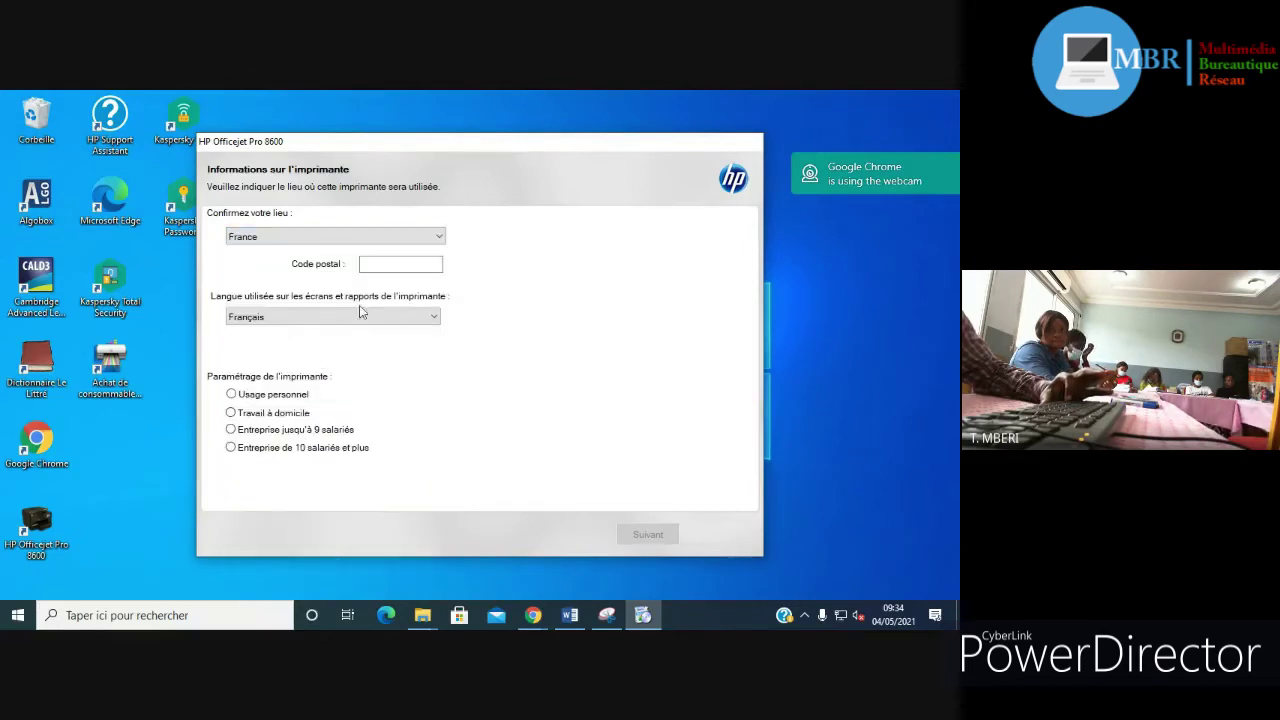
Step: Enter the postal code, set the printer's usage to a company of 10 or more employees, and submit the printer information
click(398, 265)
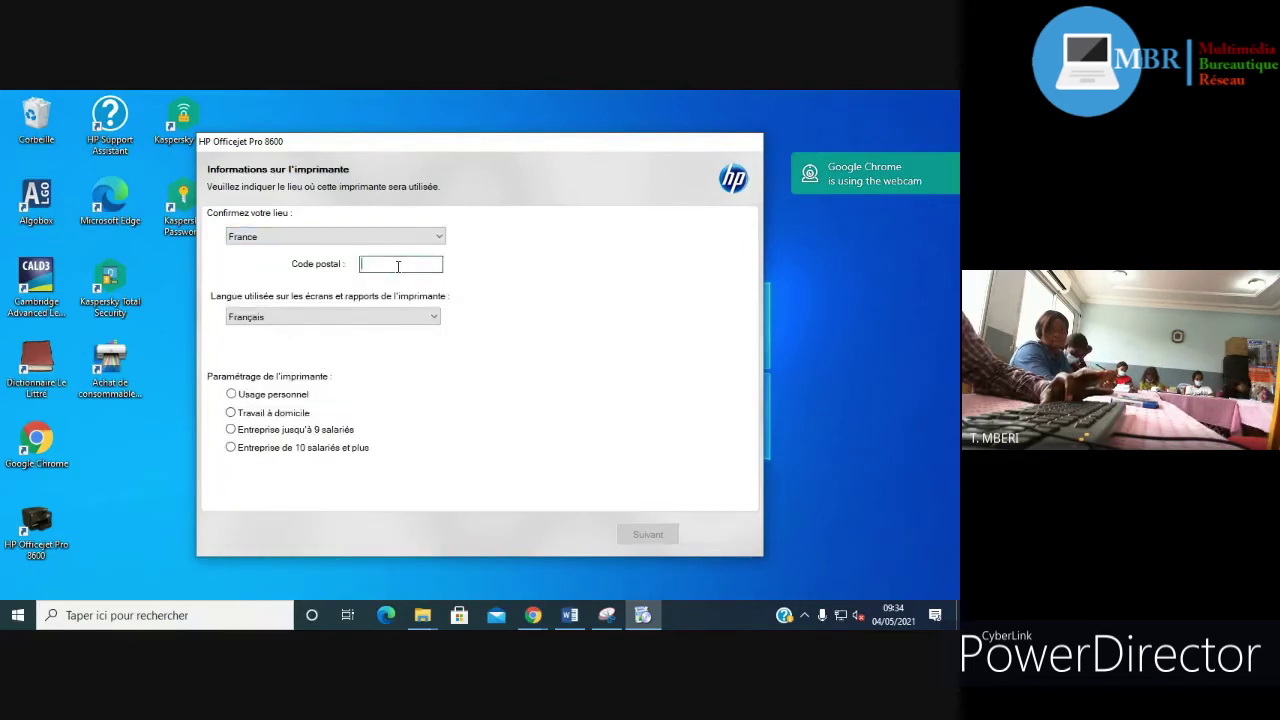
text(33)
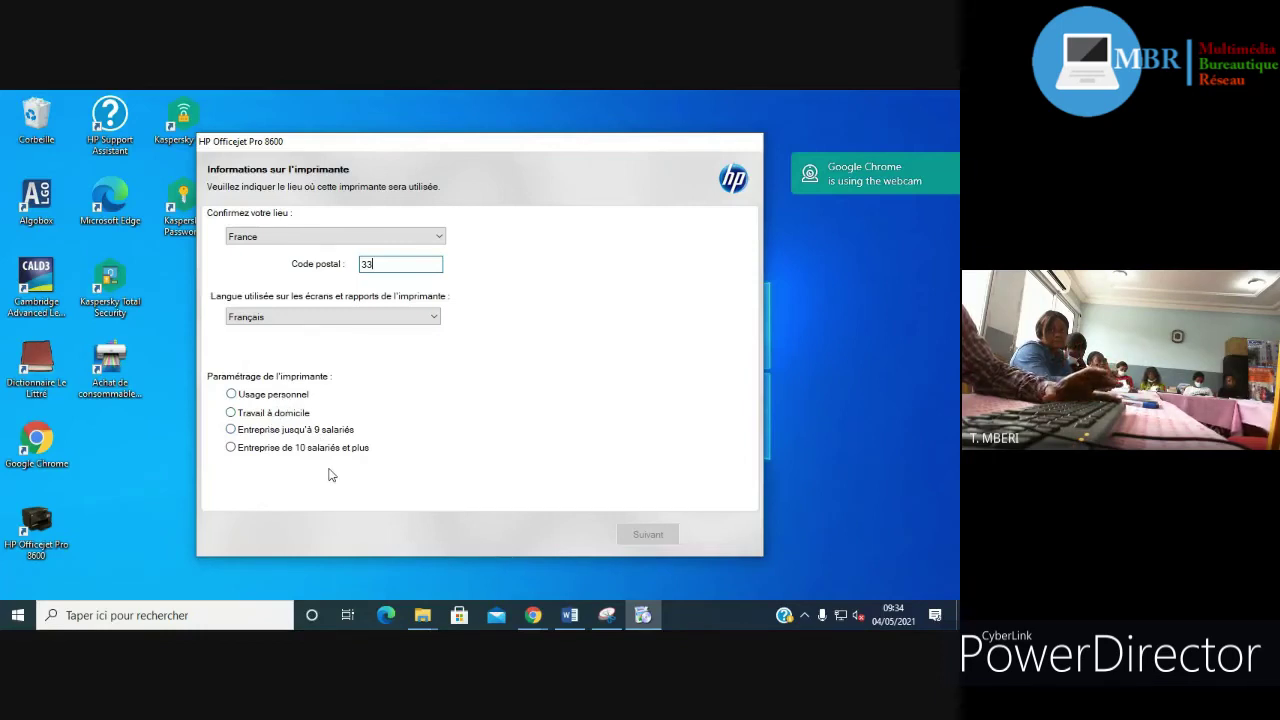
click(257, 450)
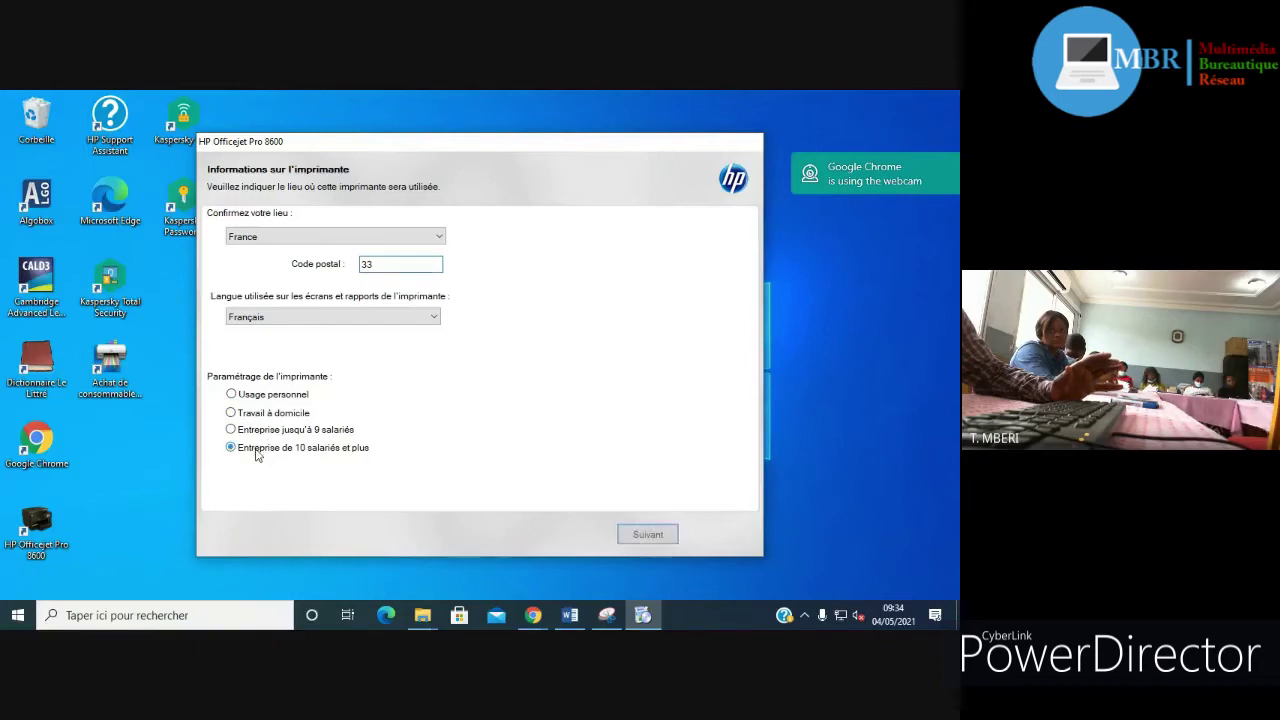
click(656, 537)
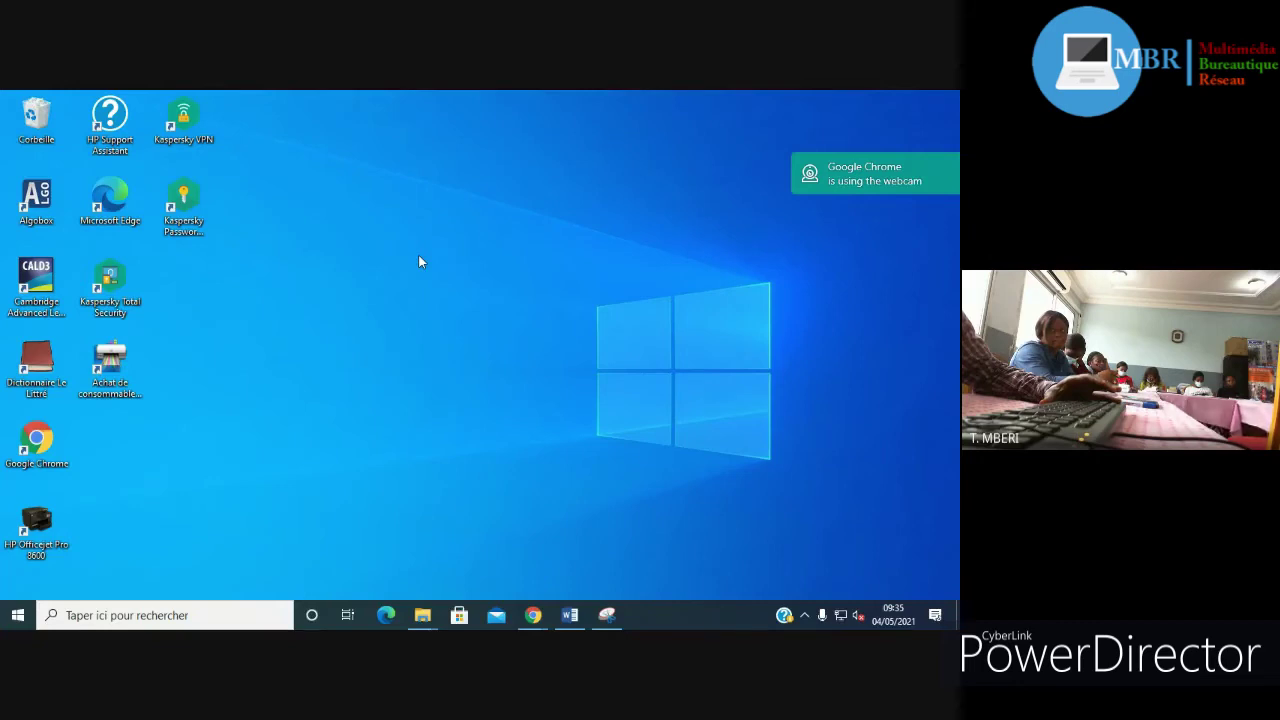
click(805, 615)
click(566, 386)
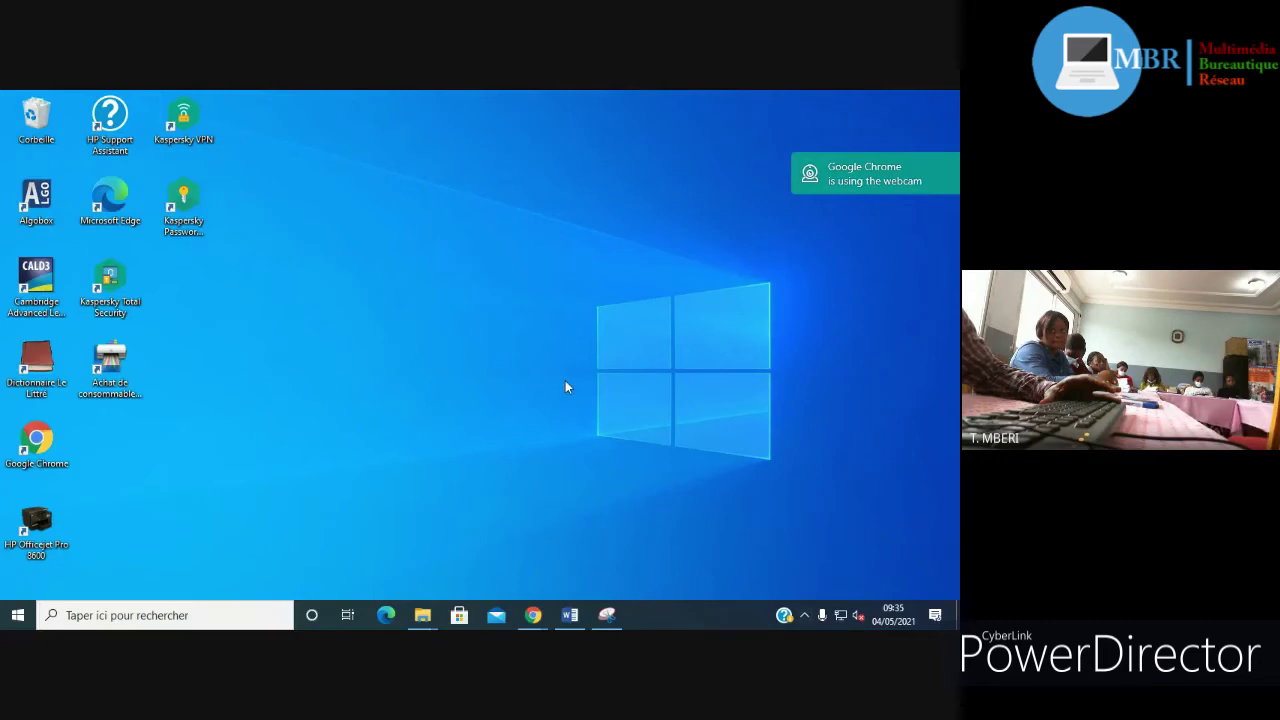
Step: Switch to Word, leave the print view of the blank document, and close Word
click(570, 615)
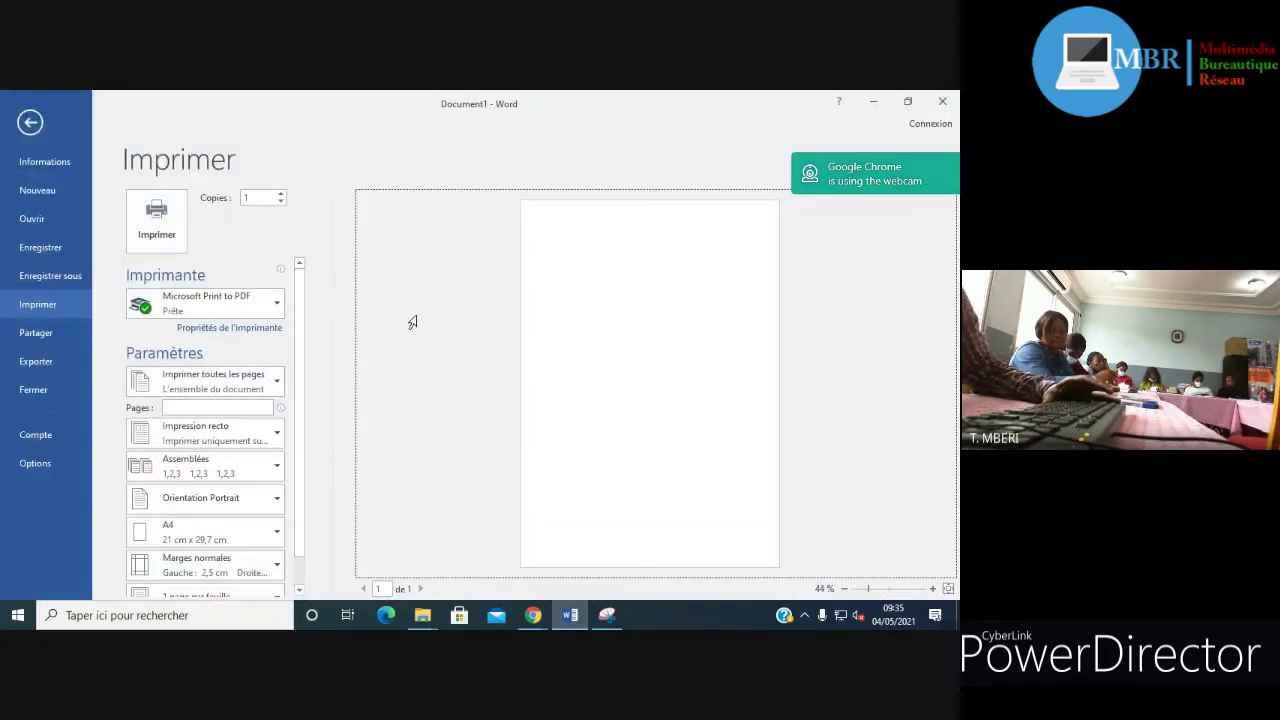
click(28, 120)
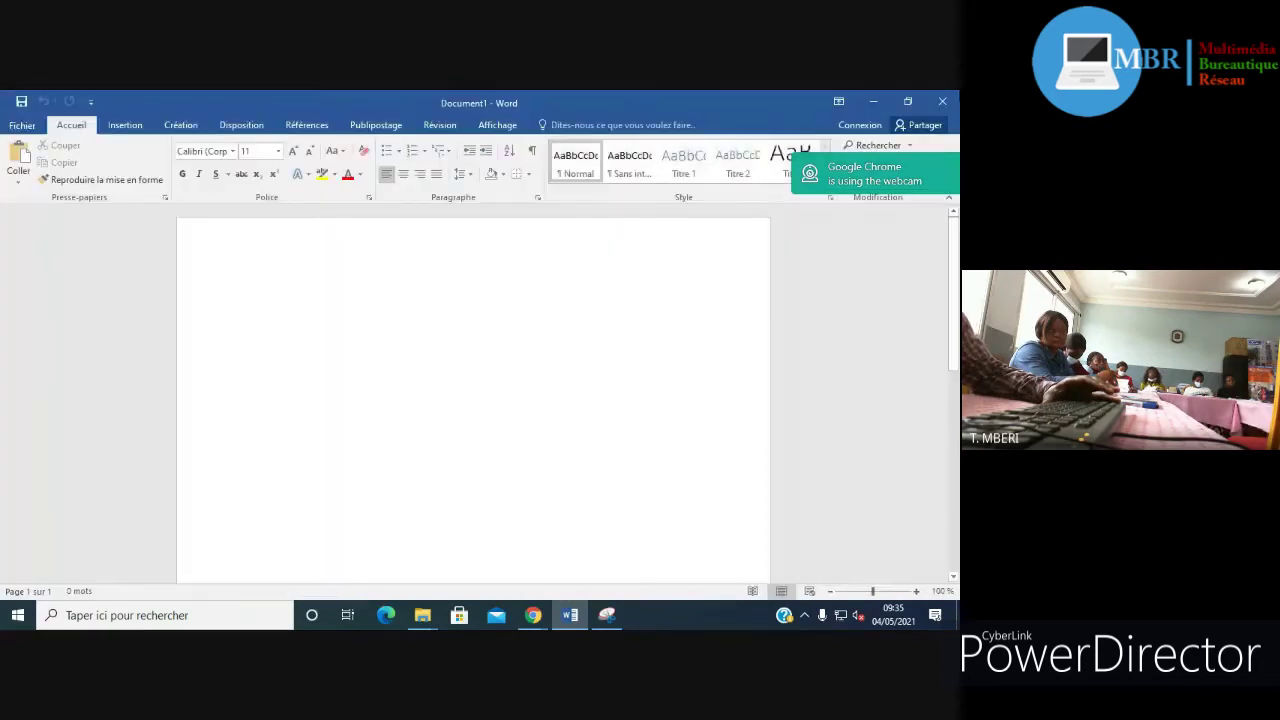
click(944, 102)
click(950, 106)
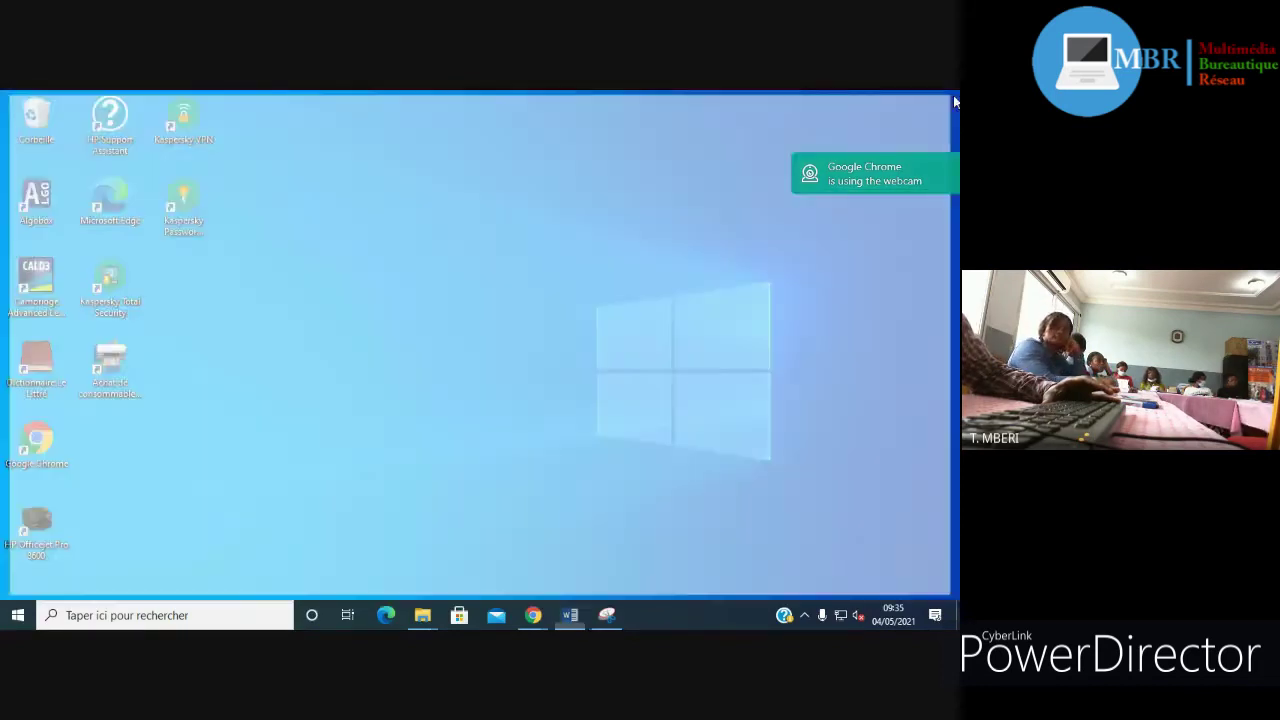
Step: Launch Word with the WINWORD run command and create a blank document
key(super+r)
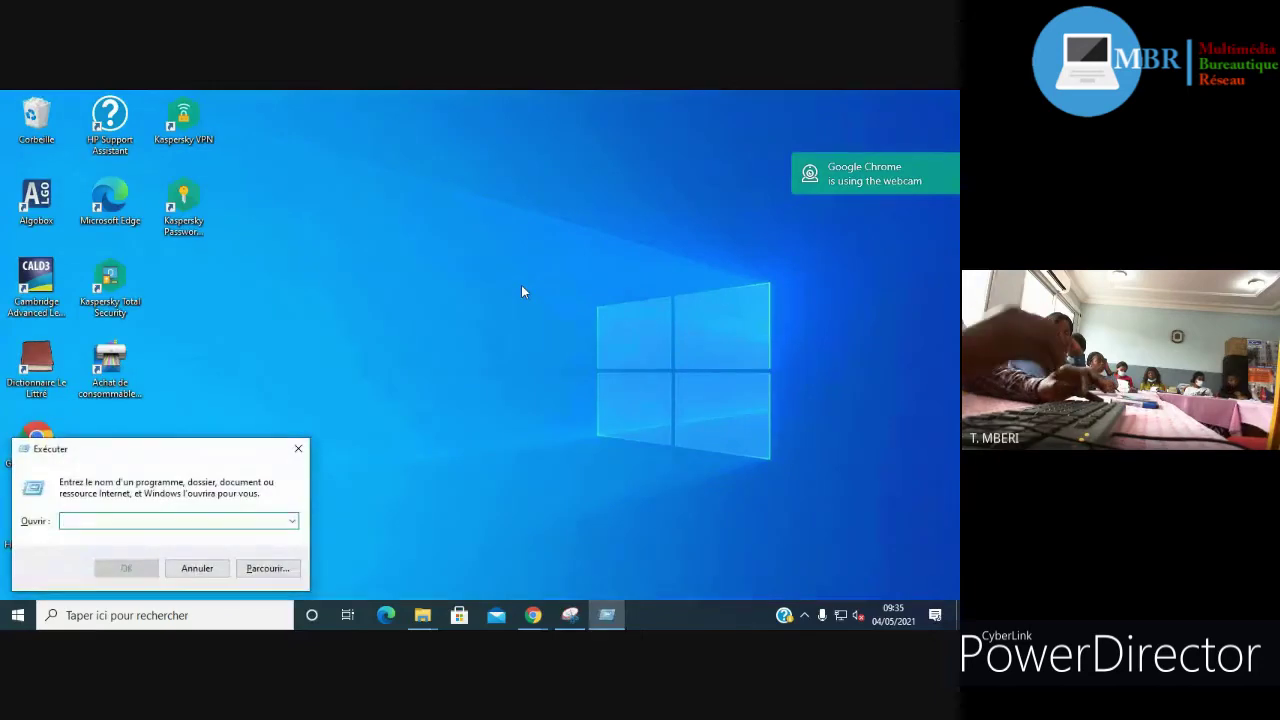
text(WINWORD)
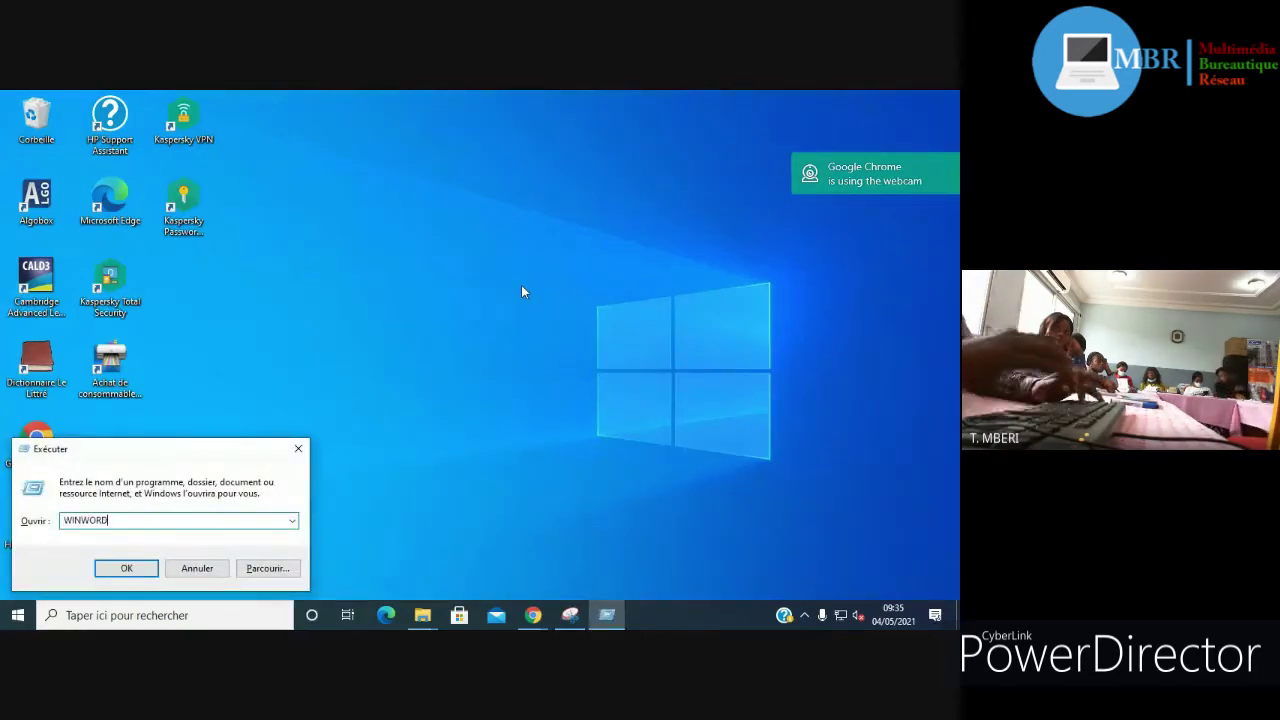
key(Return)
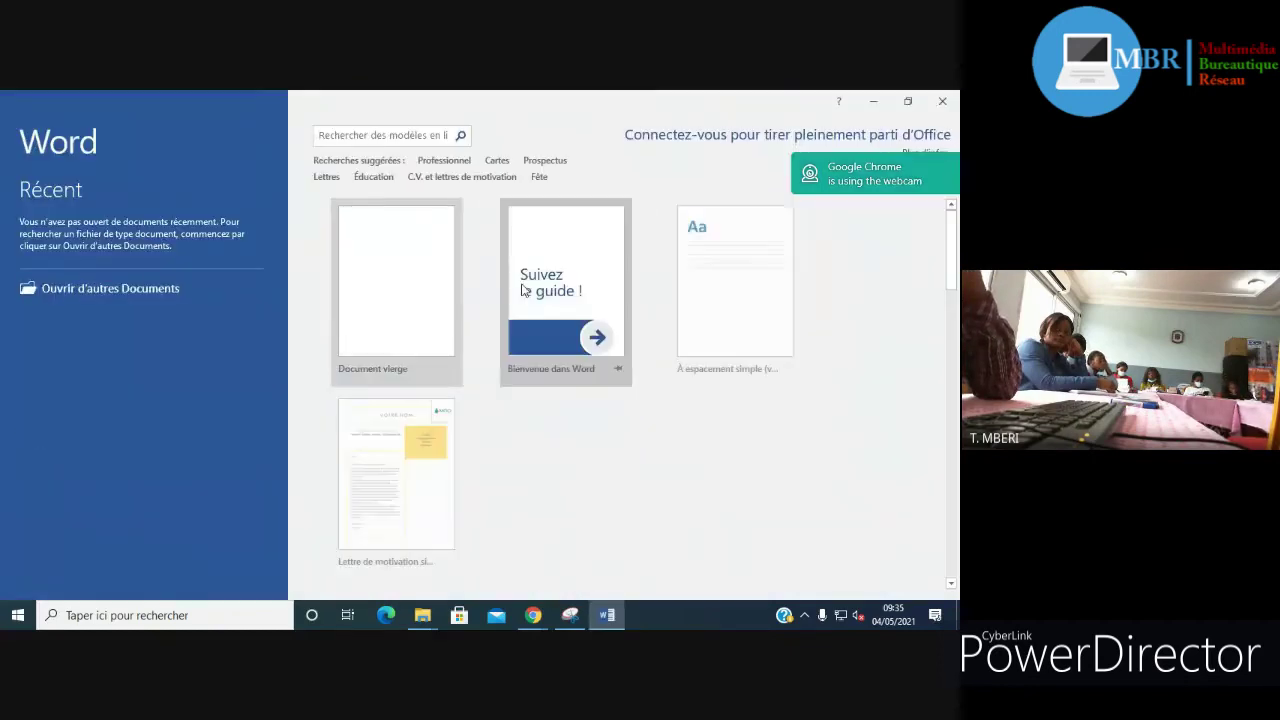
click(405, 275)
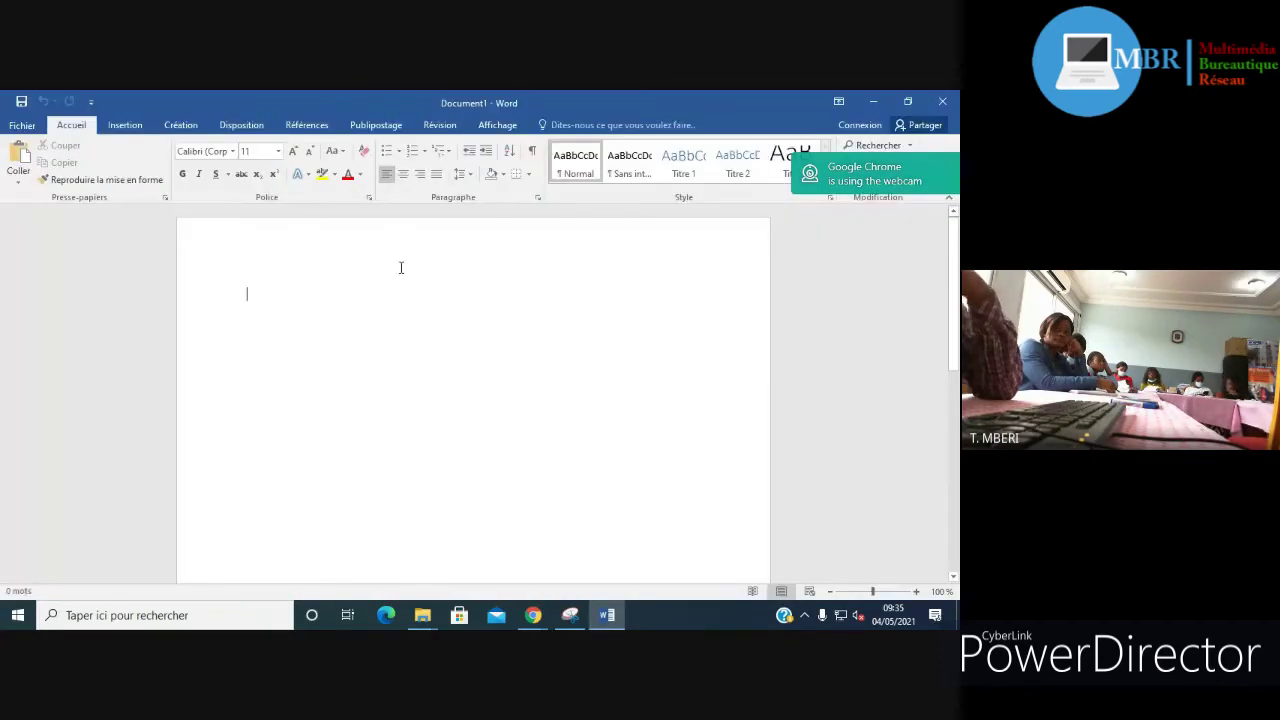
Step: Enter three lines of sample text: SDJKLFBWSDFWXBGFWXF, WXVKLXCVJKSDHGJKLHSDF and SDFSDUFSDUIFUIFJSDUIFSDUIOFG
text(SDJKLFBWSDFWXBGFWXF)
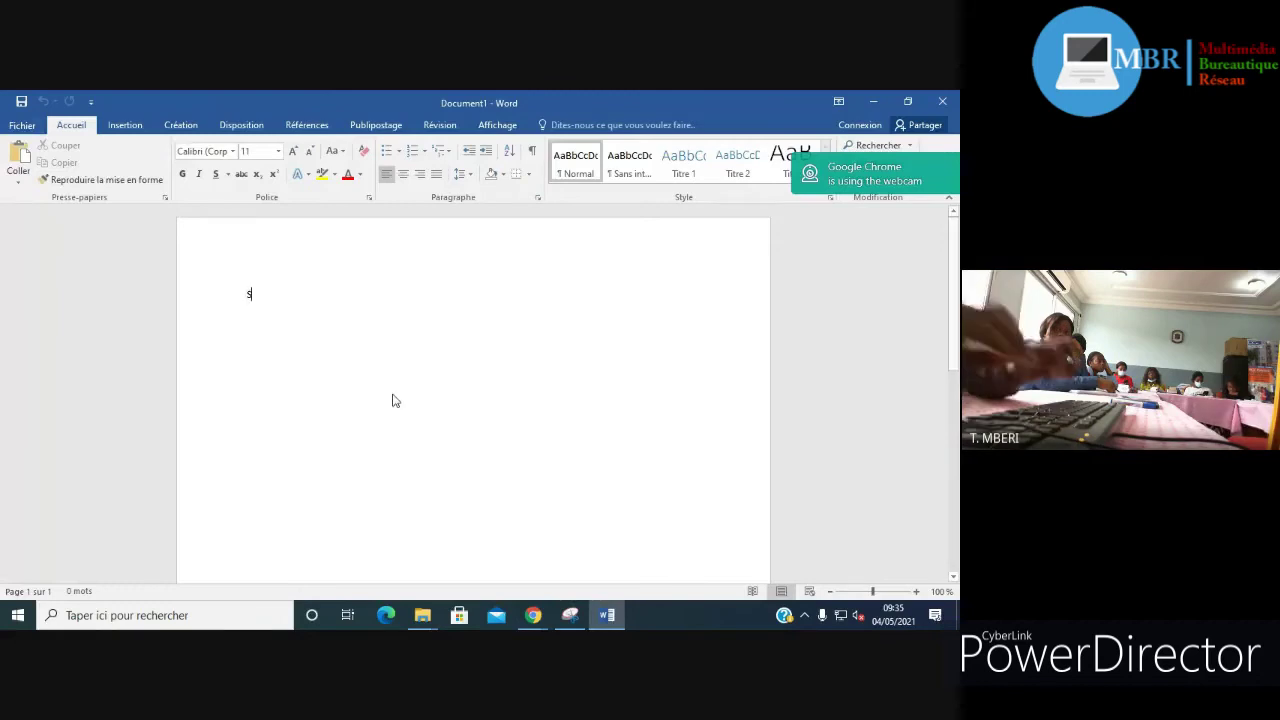
key(Return)
text(WXVKLXCVJKSDHGJKLHSDF)
key(Return)
text(SDFSDUFSDUIFUIFJSDUIFSDUIOFG)
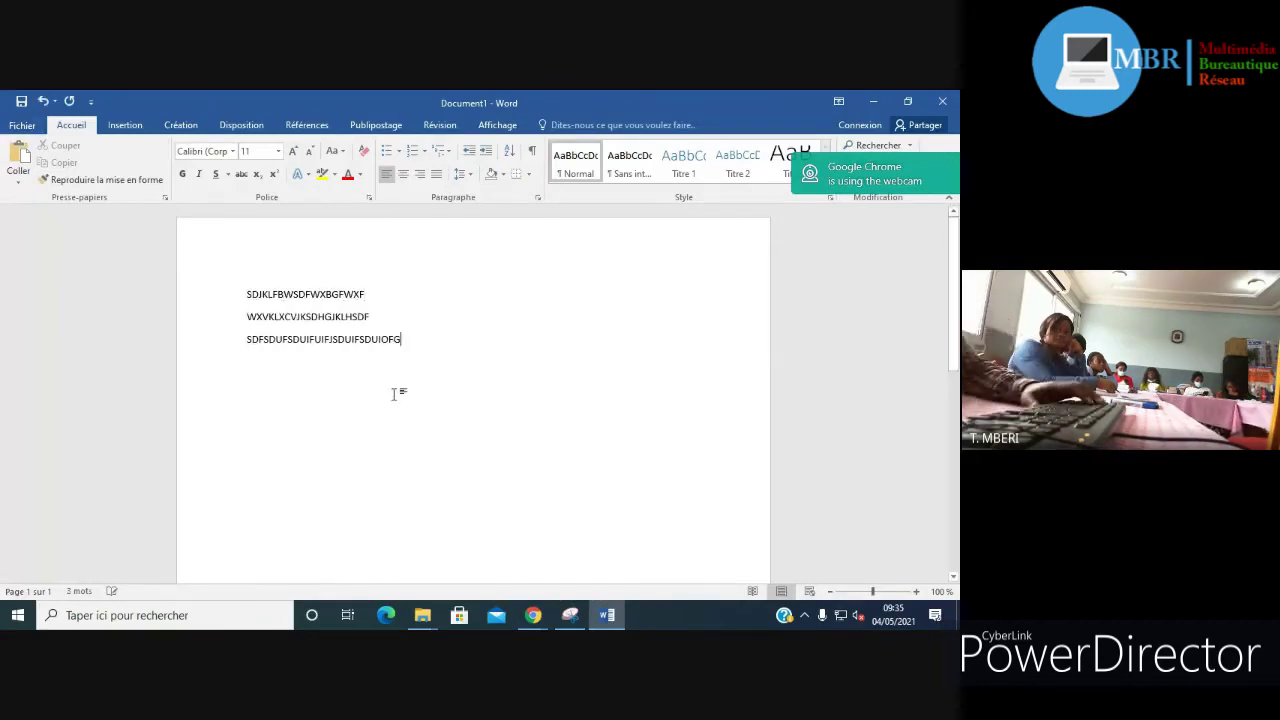
Step: Open the document's print settings and choose HP Officejet Pro 8600 as the printer
click(20, 126)
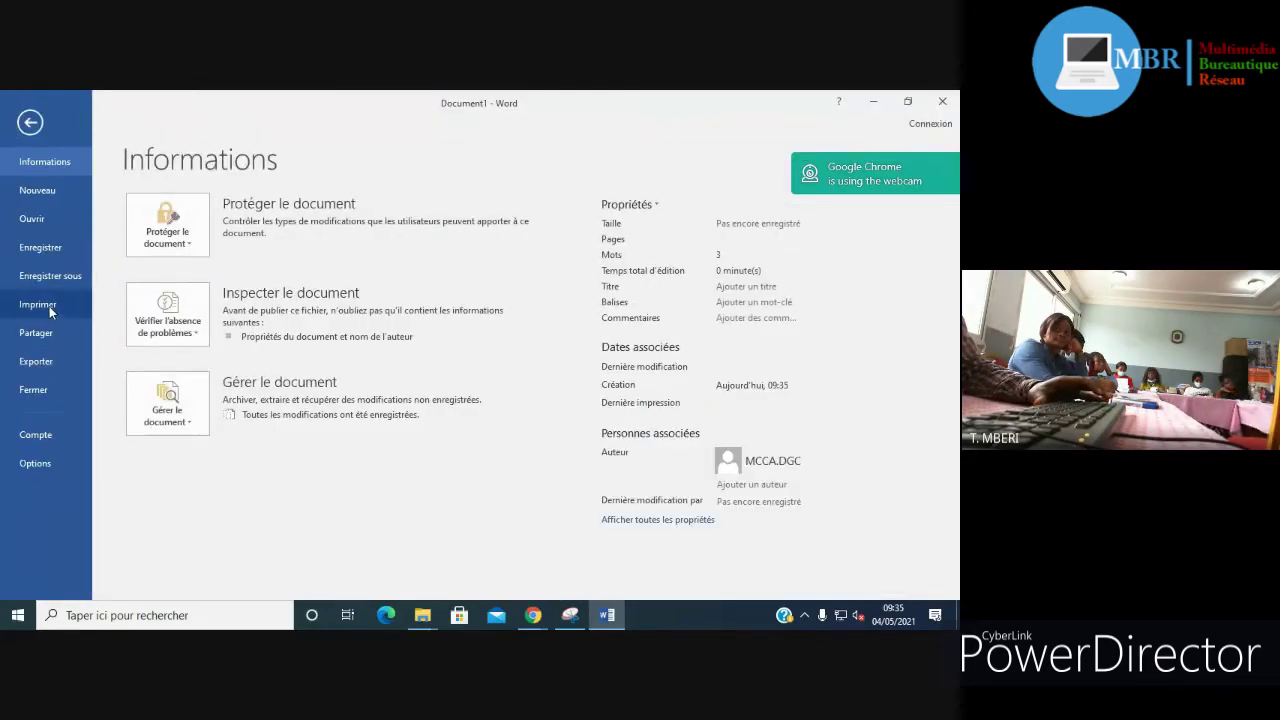
click(49, 306)
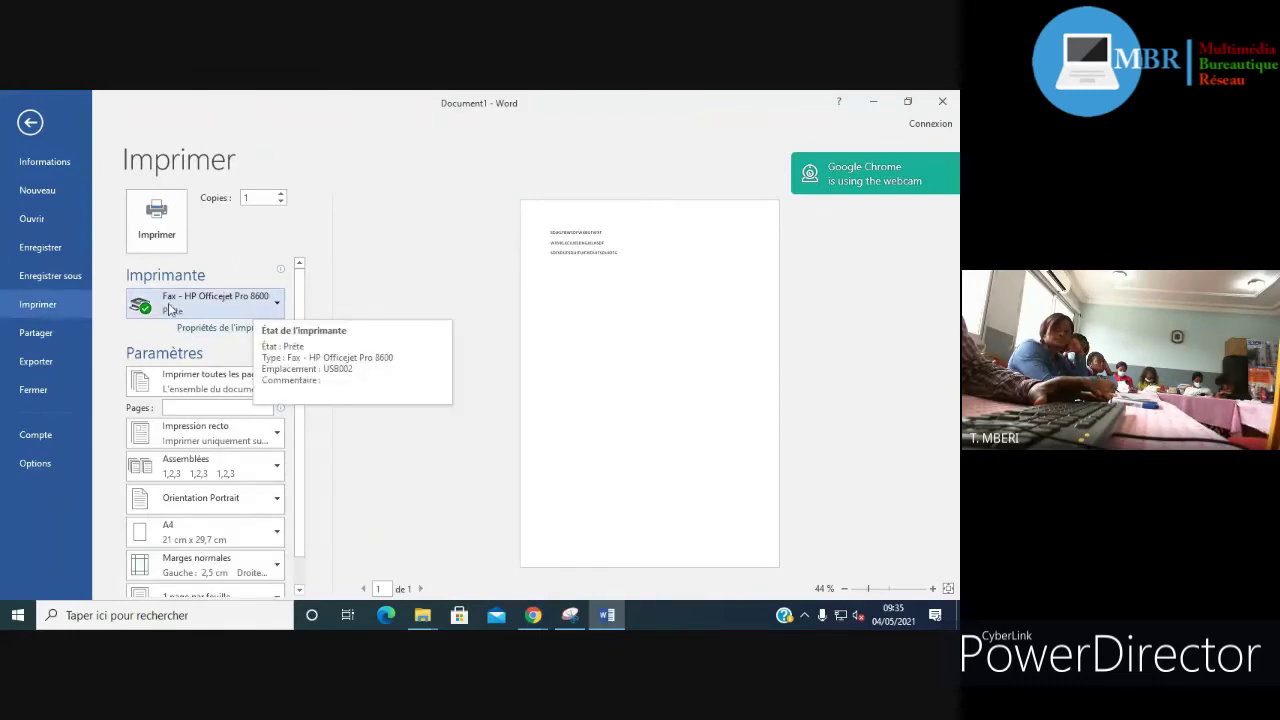
click(277, 308)
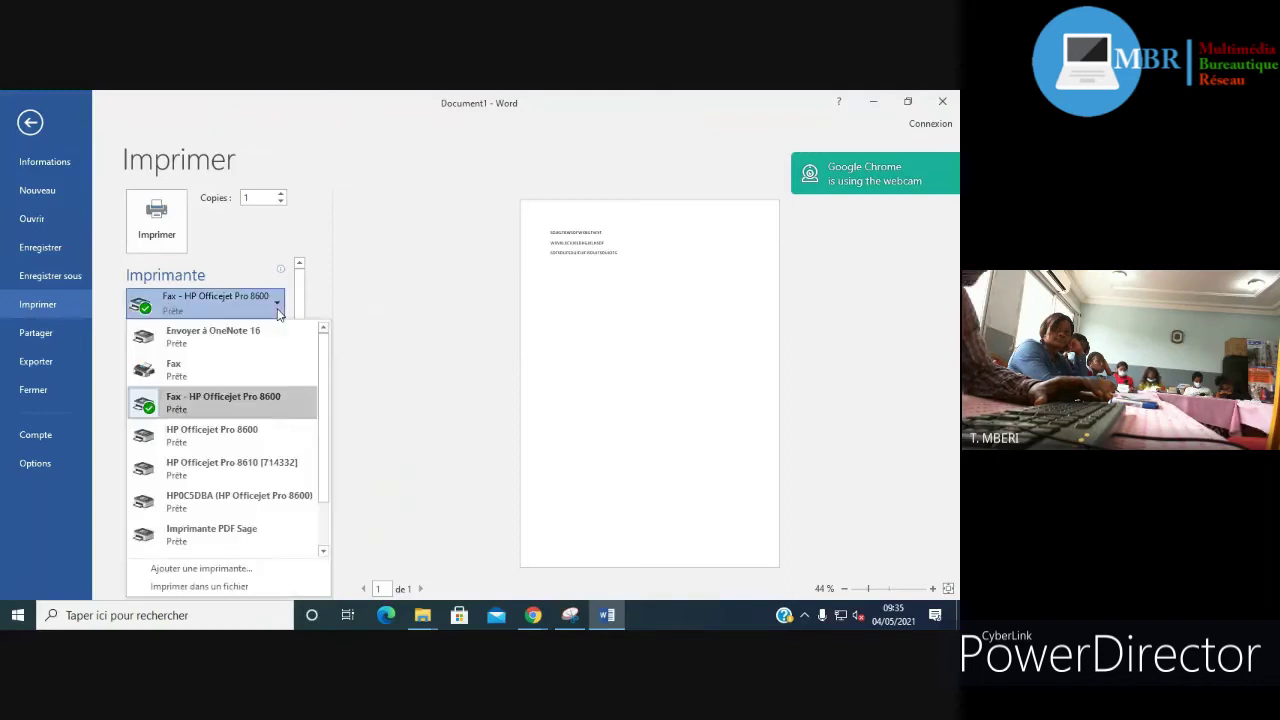
click(204, 440)
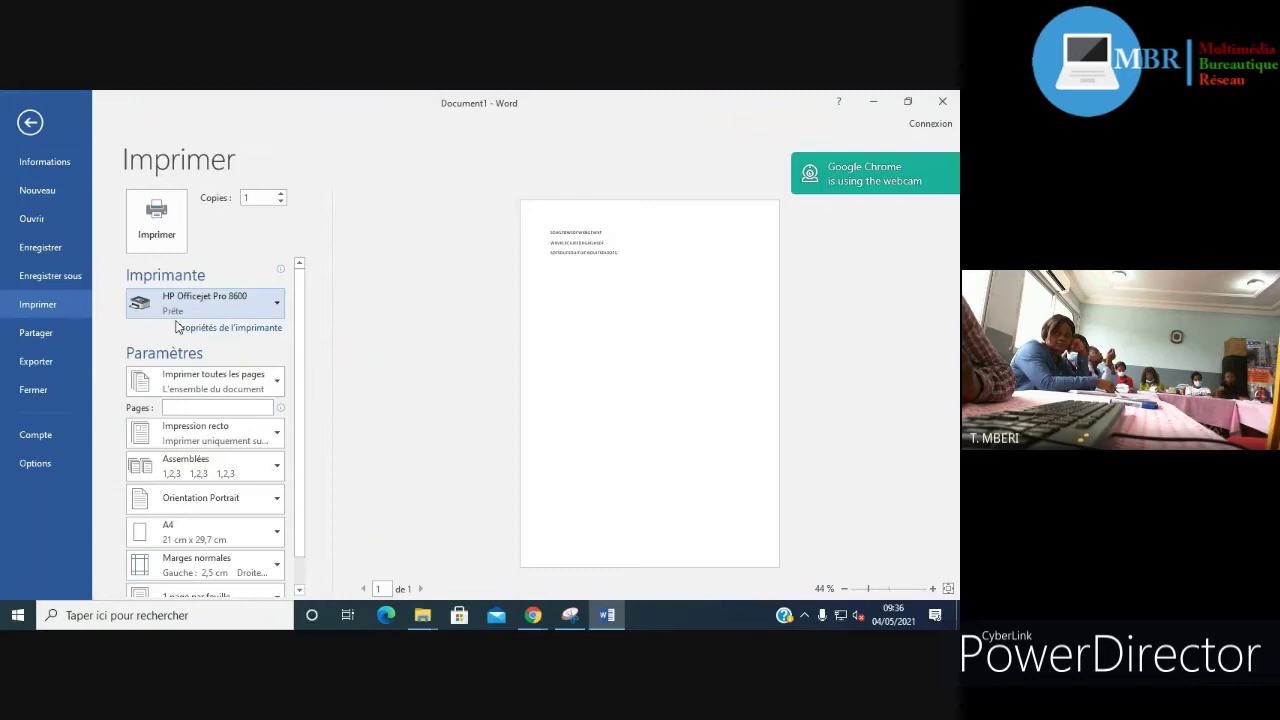
click(177, 327)
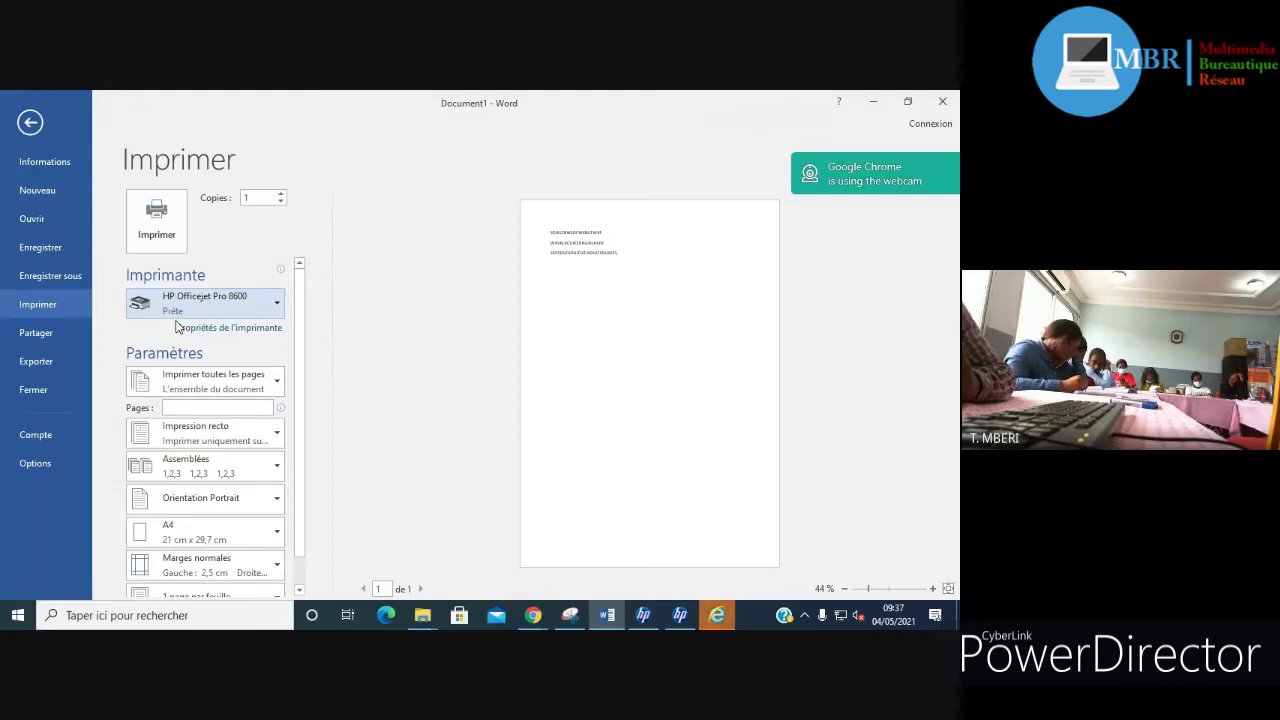
click(176, 327)
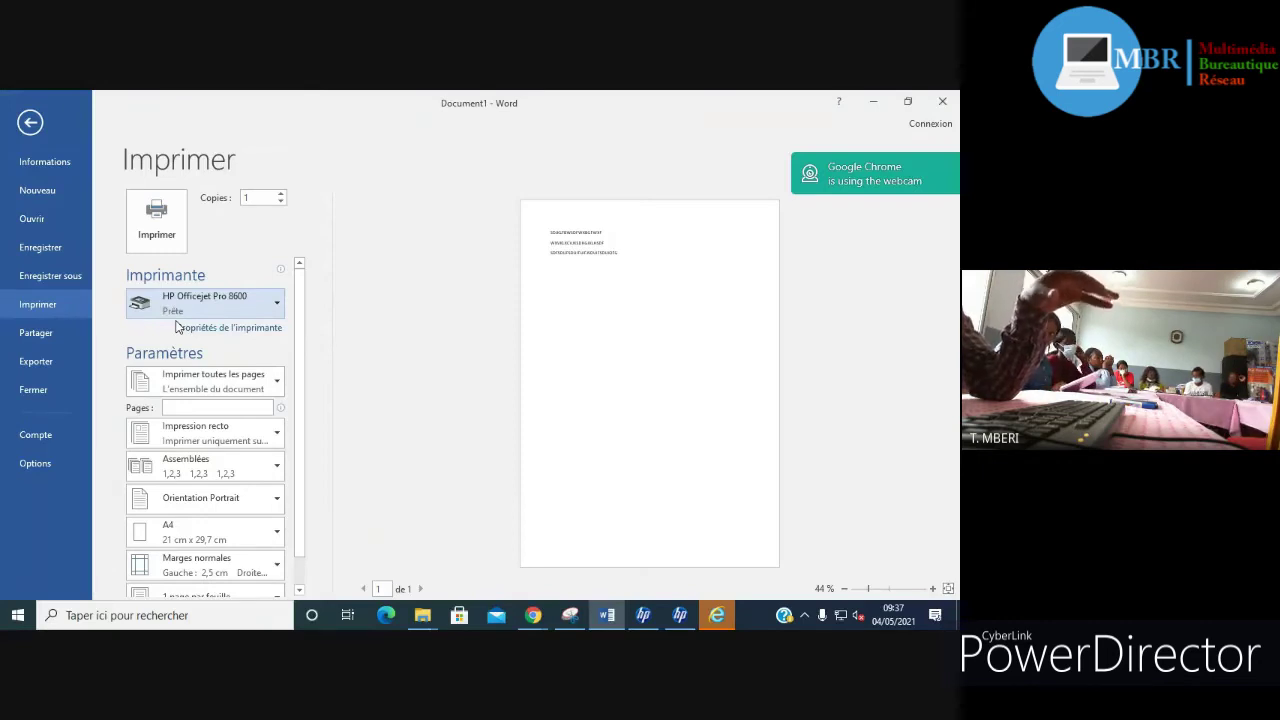
click(176, 327)
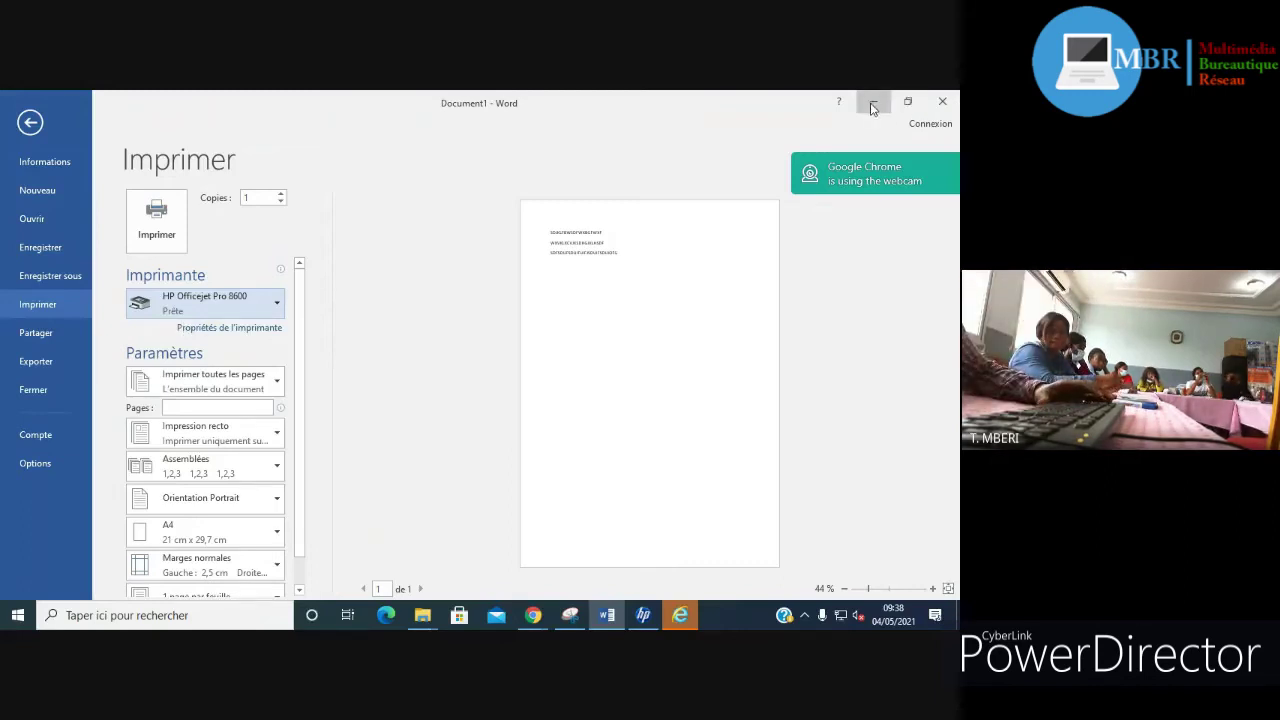
Step: Clear the desktop by minimising Word and Internet Explorer, postponing the Internet Explorer 11 setup, and closing the HP printer assistant
key(Escape)
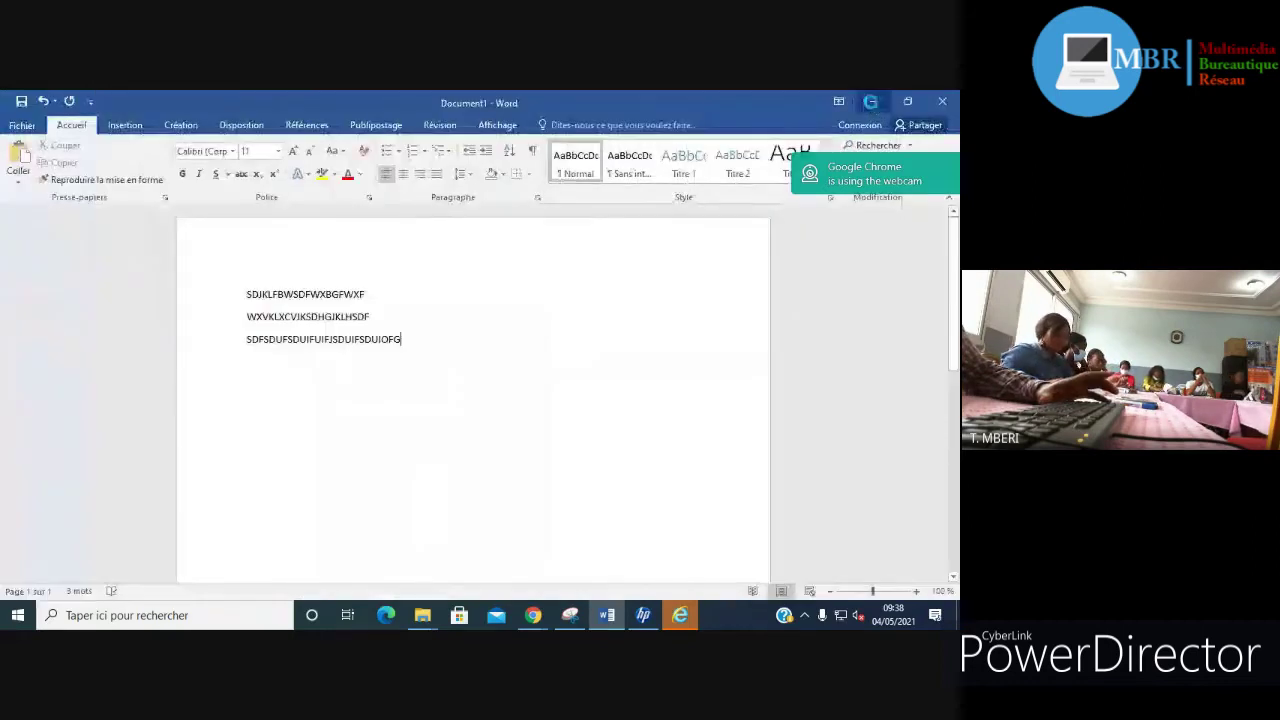
click(871, 102)
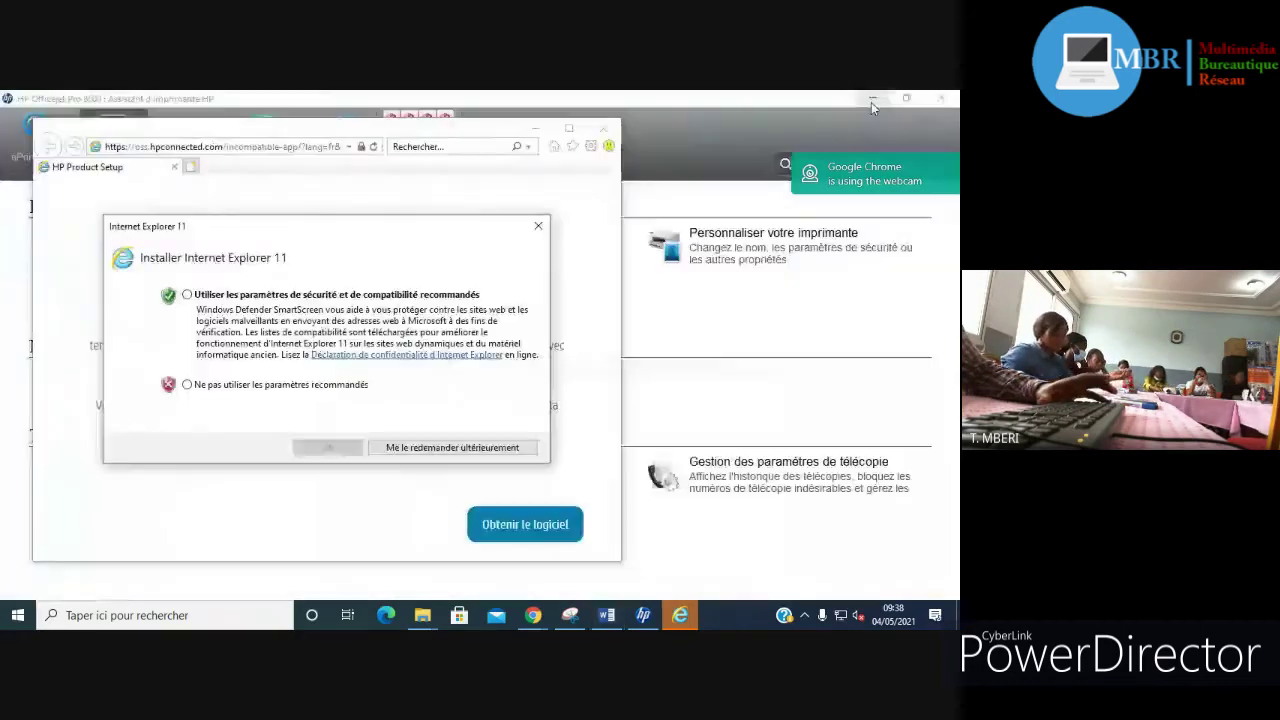
click(425, 450)
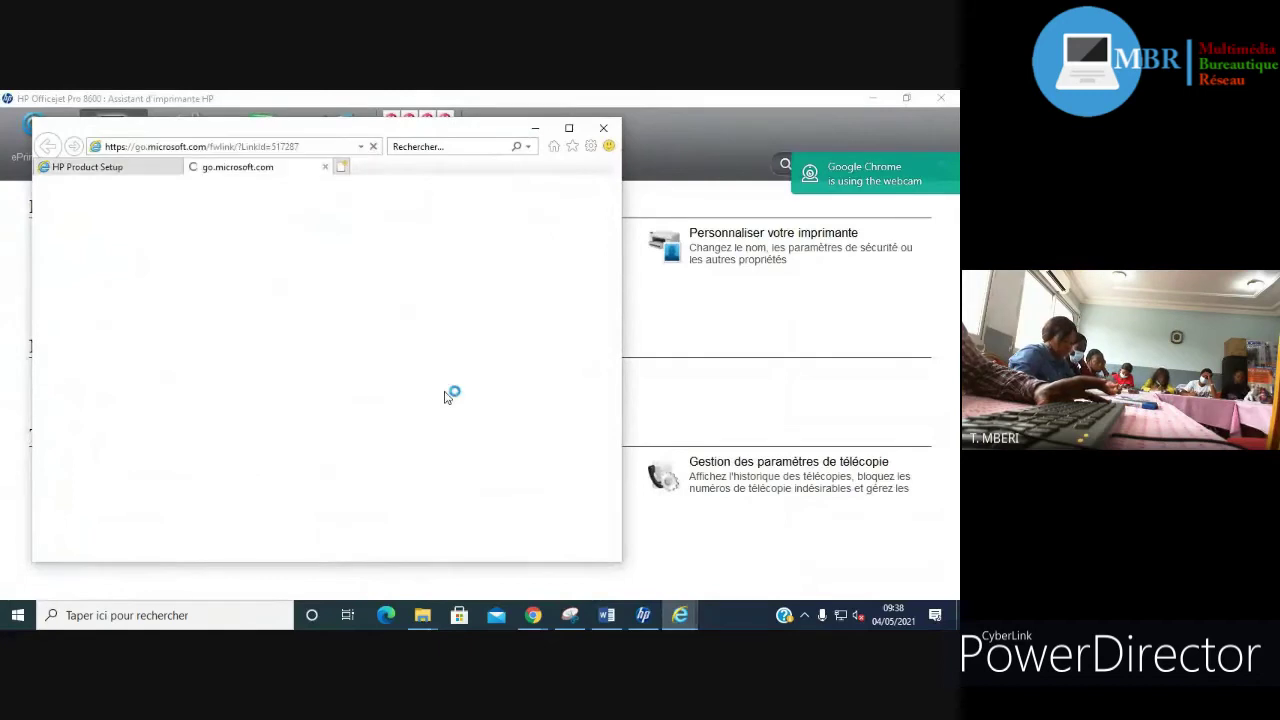
click(535, 128)
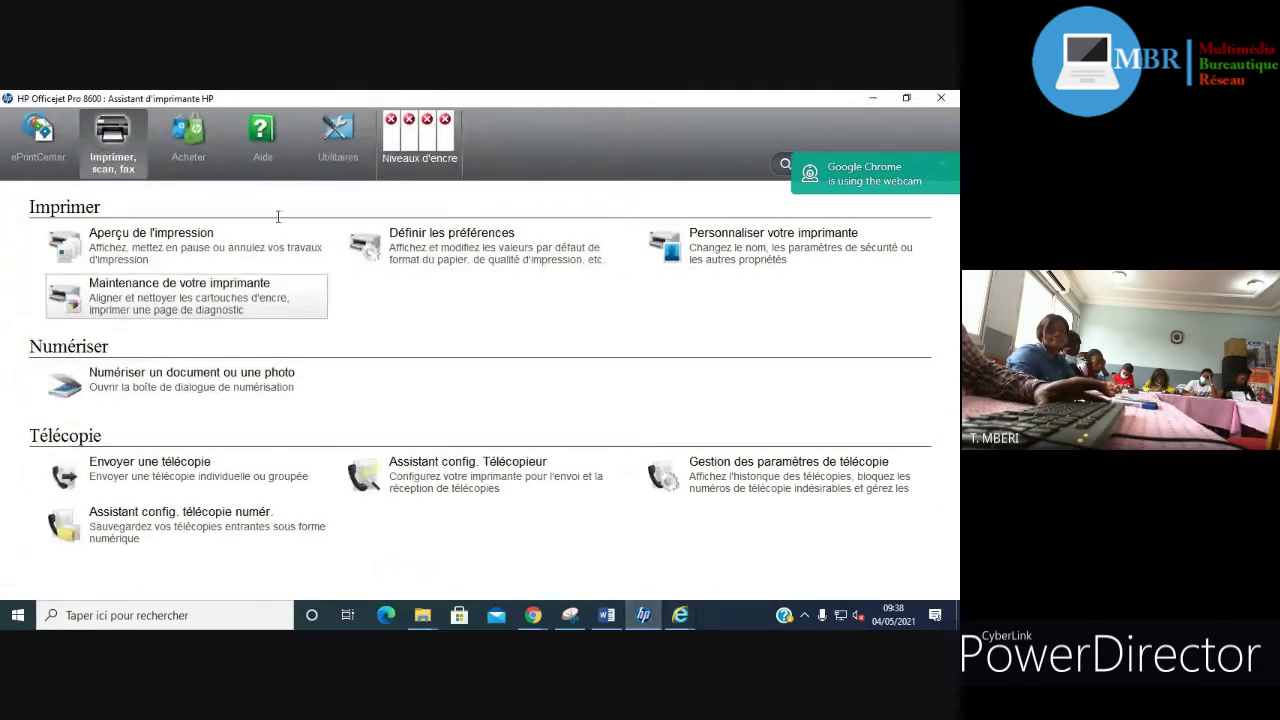
click(944, 99)
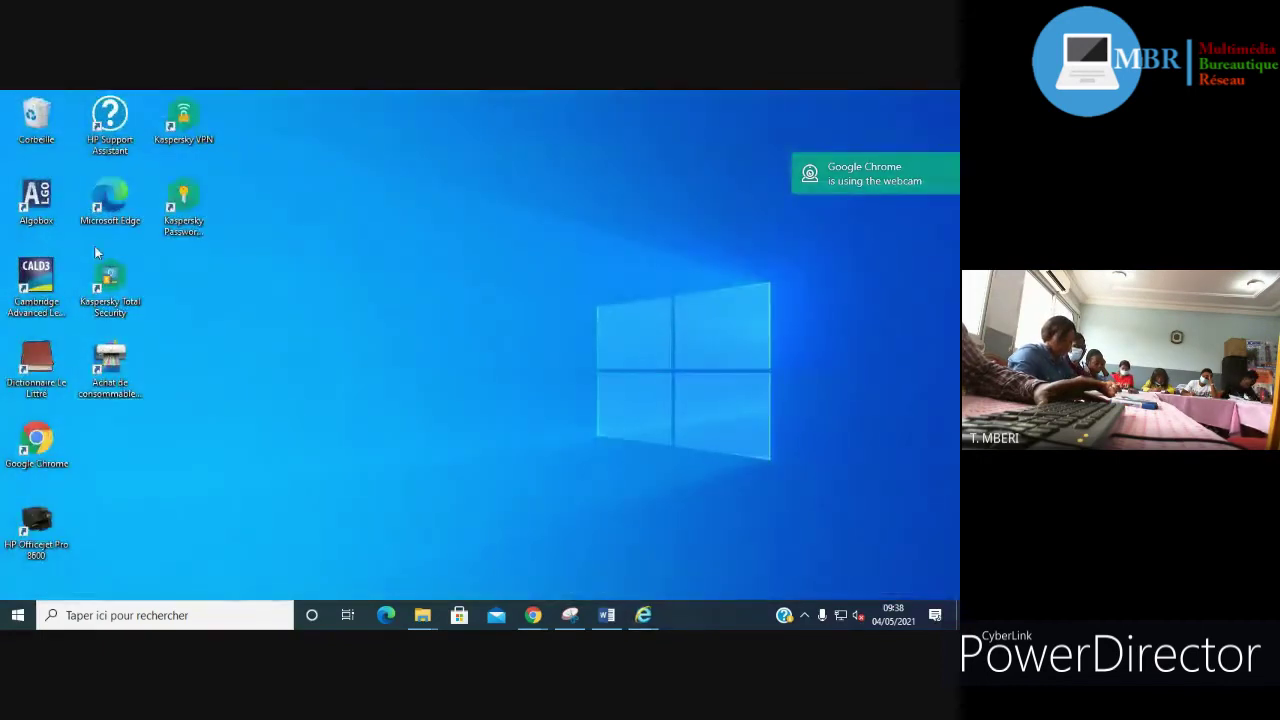
Step: Open the HP Officejet Pro 8600 assistant from the desktop and choose the USB-connected printer
click(40, 525)
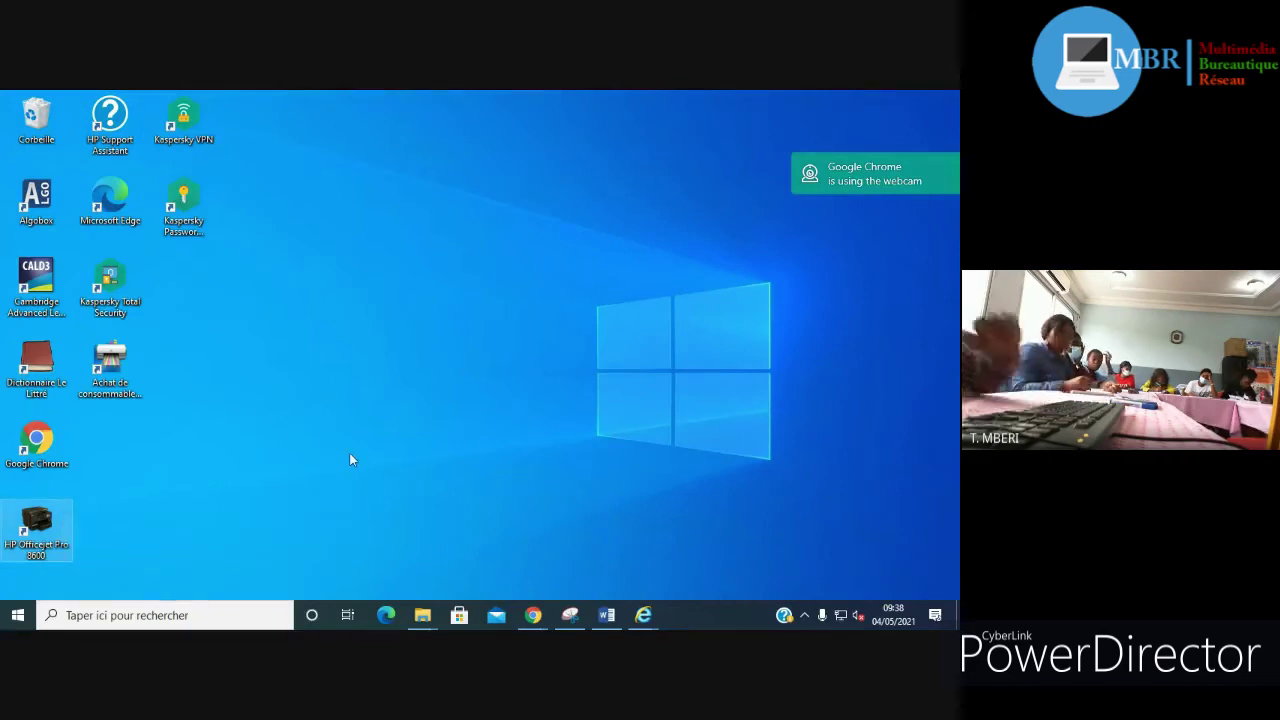
click(336, 445)
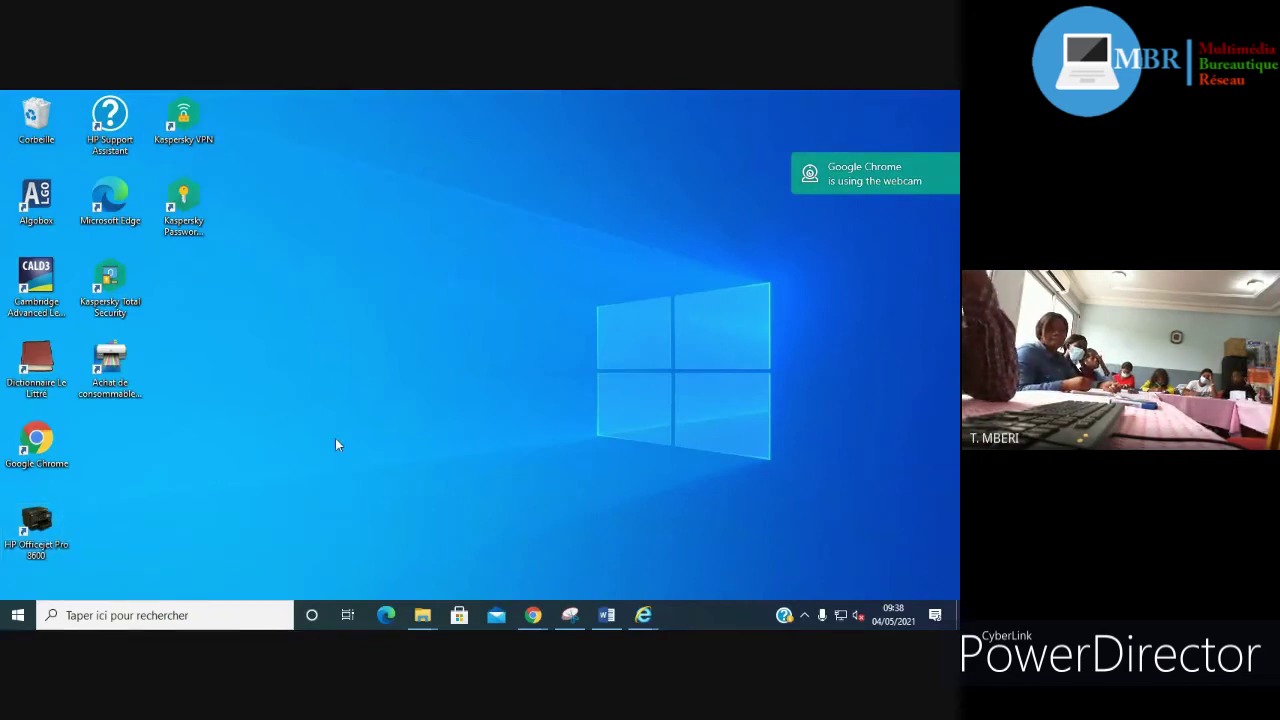
double_click(43, 520)
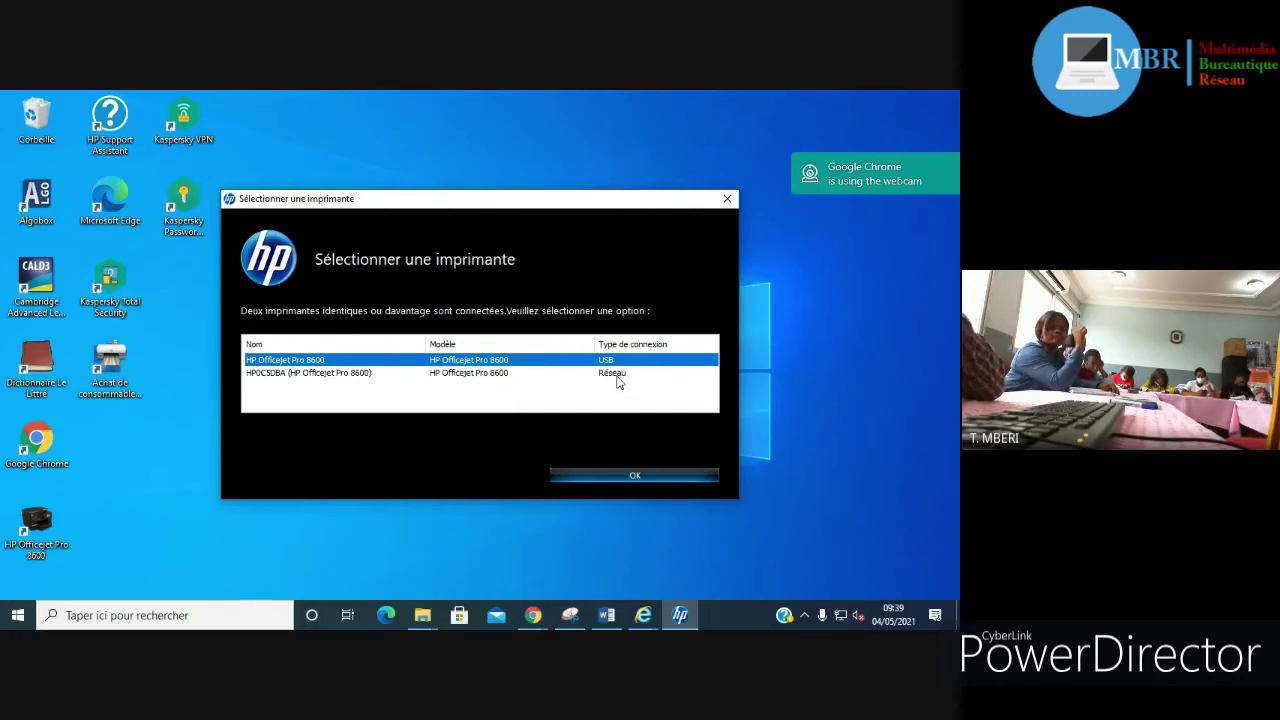
click(461, 374)
click(471, 364)
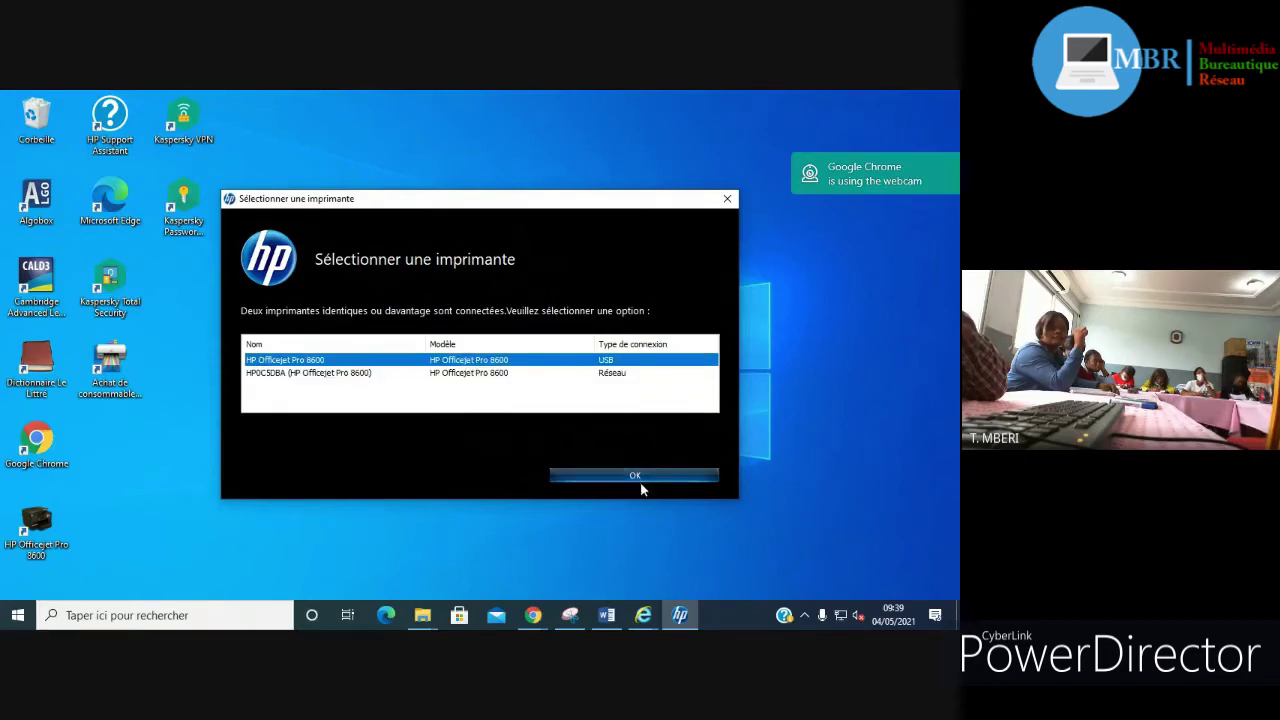
click(636, 476)
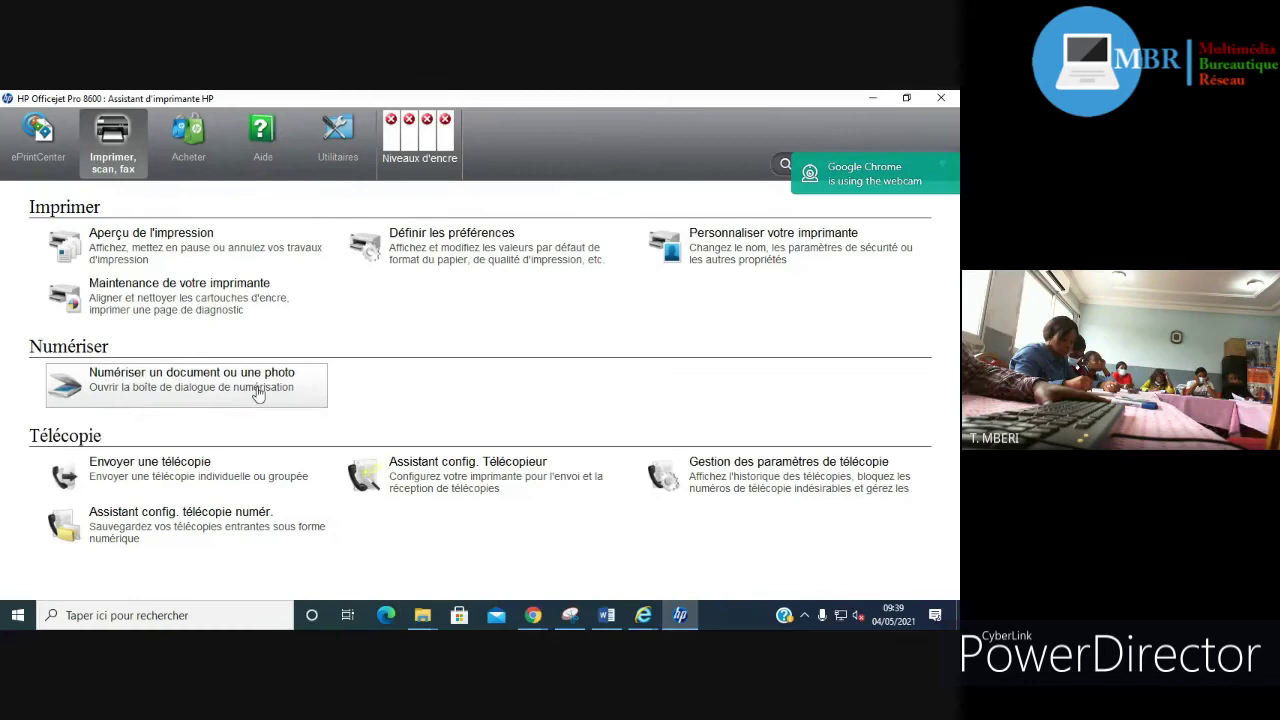
Step: Examine the HP Scan options for digitising a document or photo, and close HP Scan and the printer assistant
double_click(161, 380)
drag(161, 383, 480, 397)
click(480, 397)
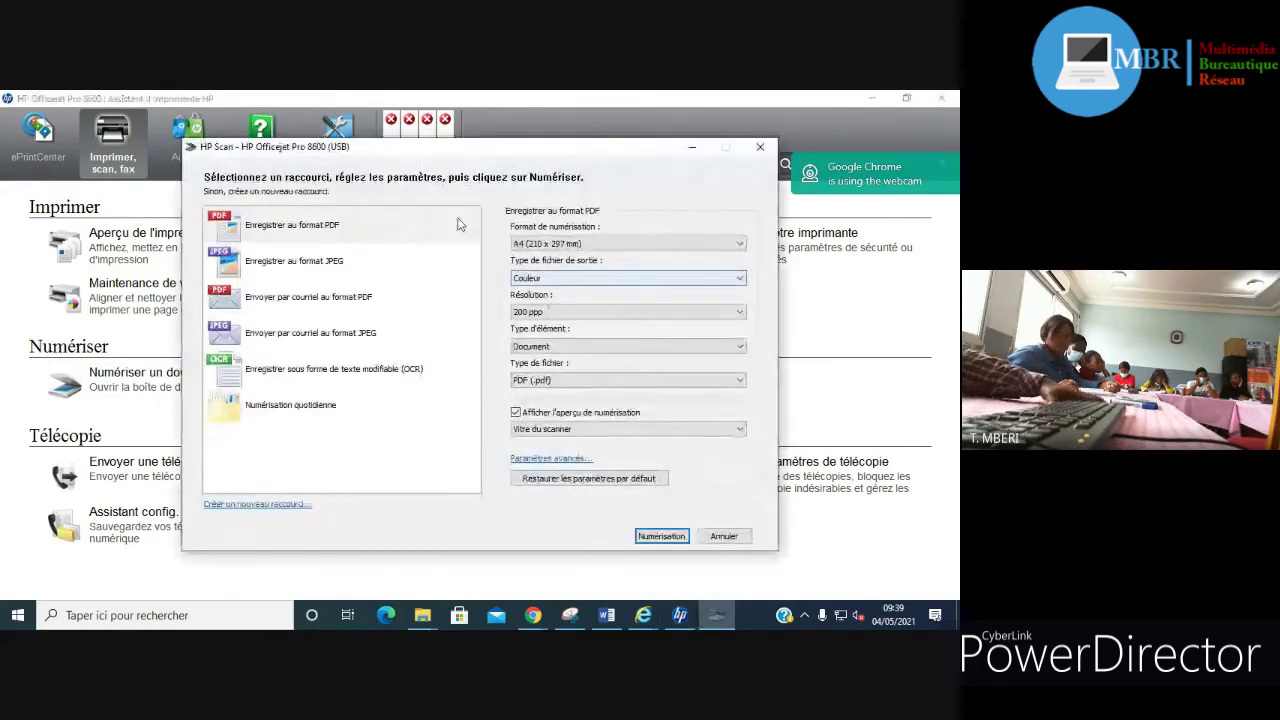
drag(432, 152, 381, 162)
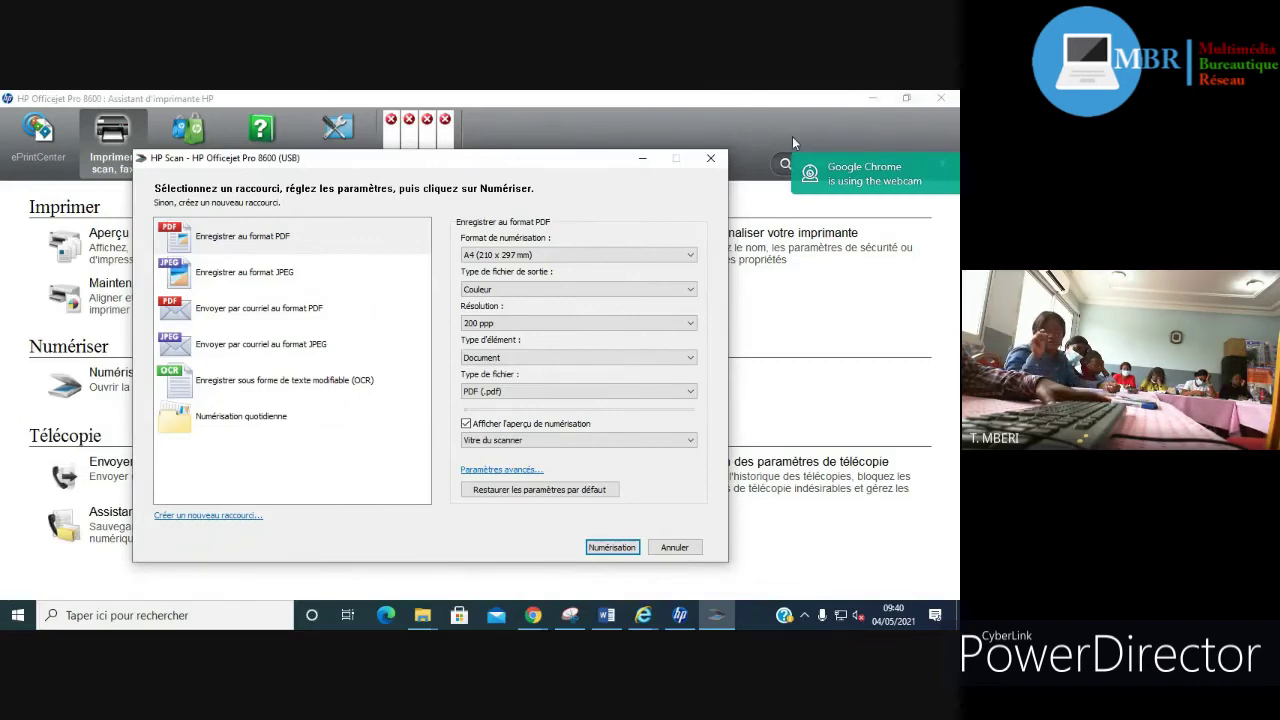
click(714, 162)
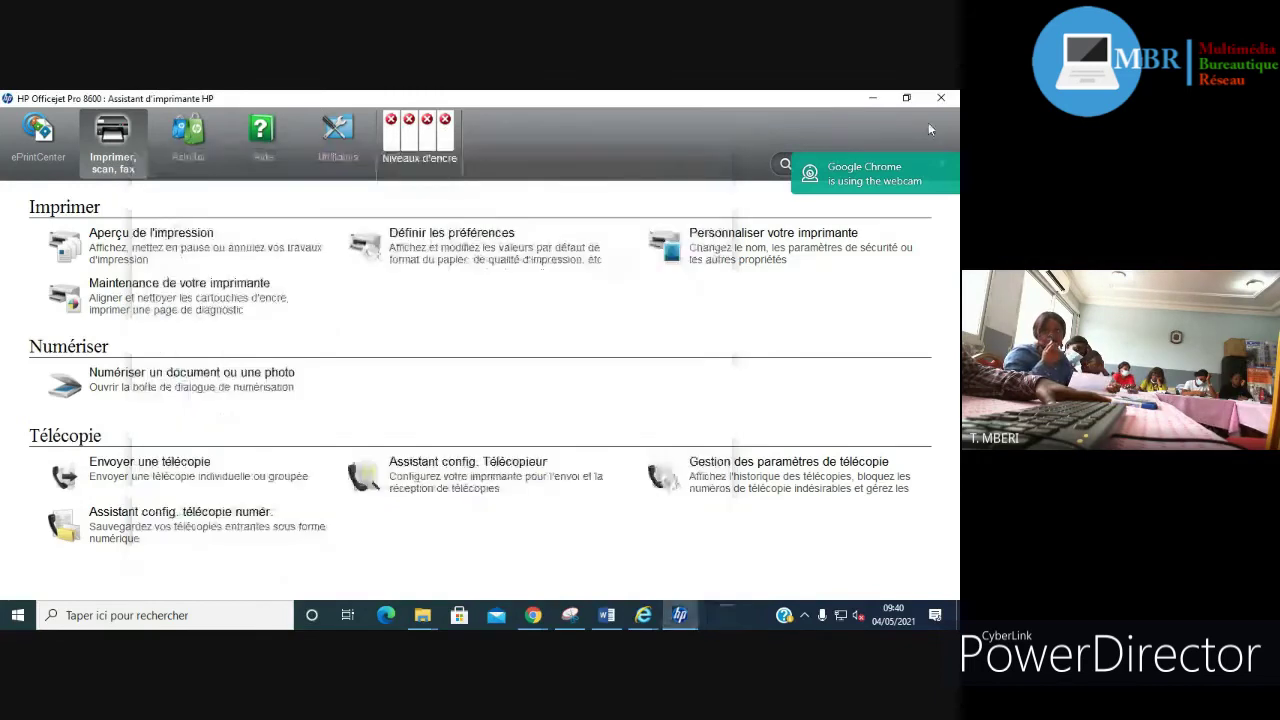
click(940, 98)
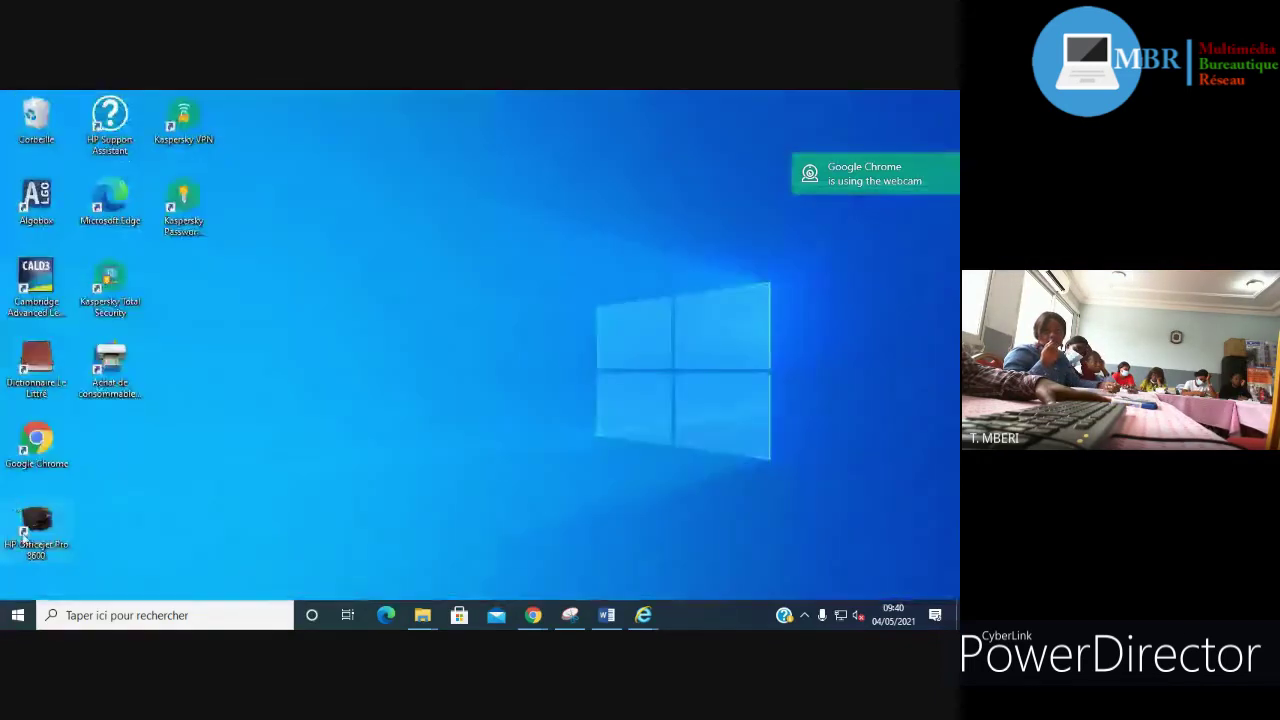
Step: Move the HP Officejet Pro 8600 shortcut to an empty area of the desktop and reopen its assistant for the USB-connected printer
drag(40, 535, 330, 350)
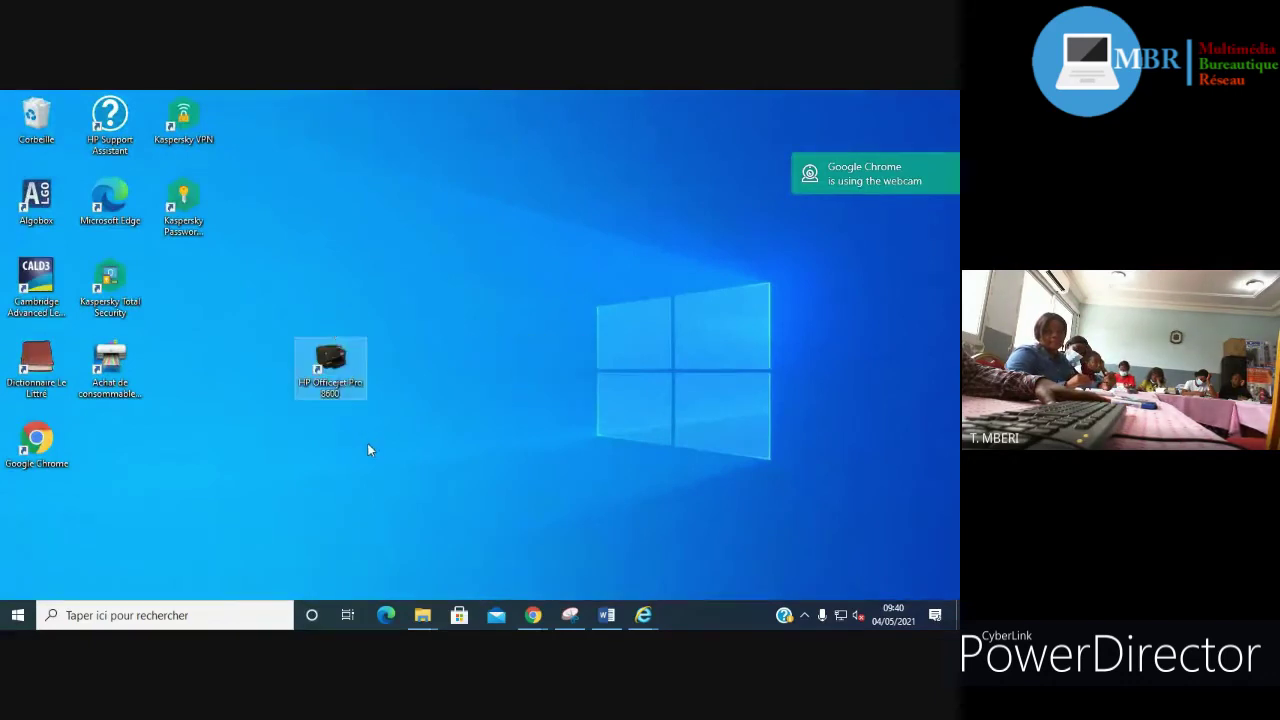
double_click(338, 362)
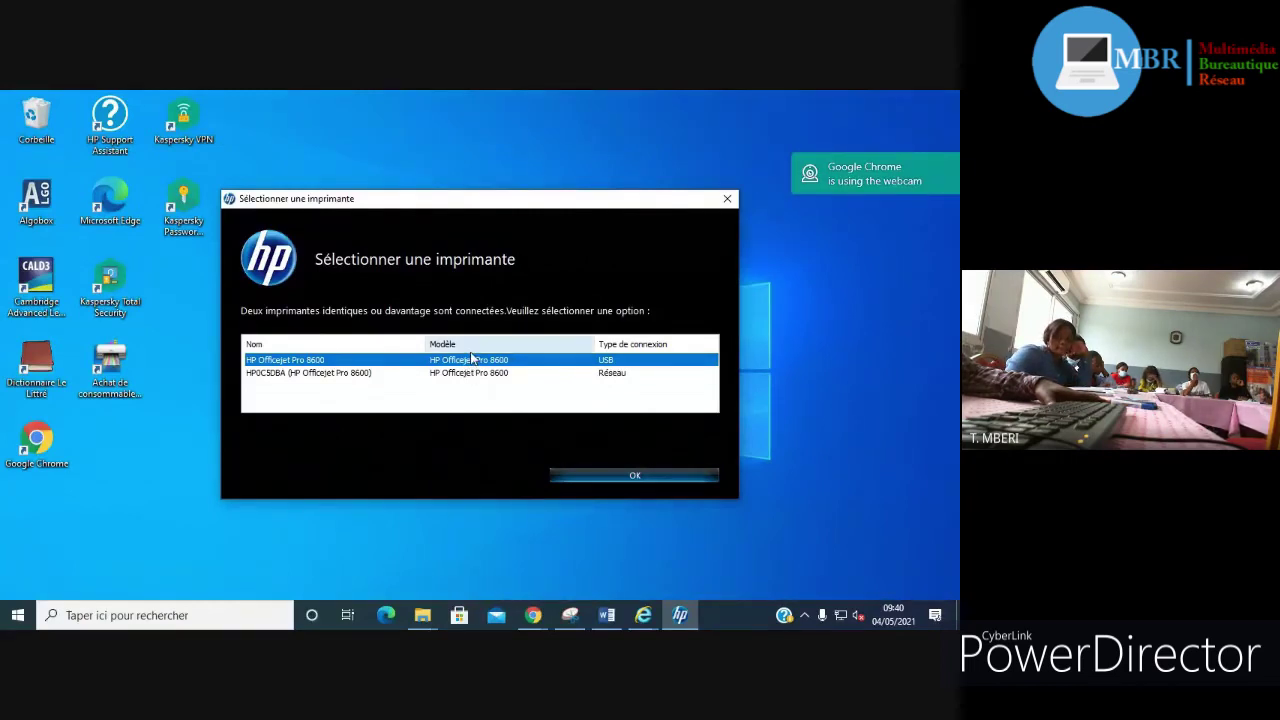
click(472, 380)
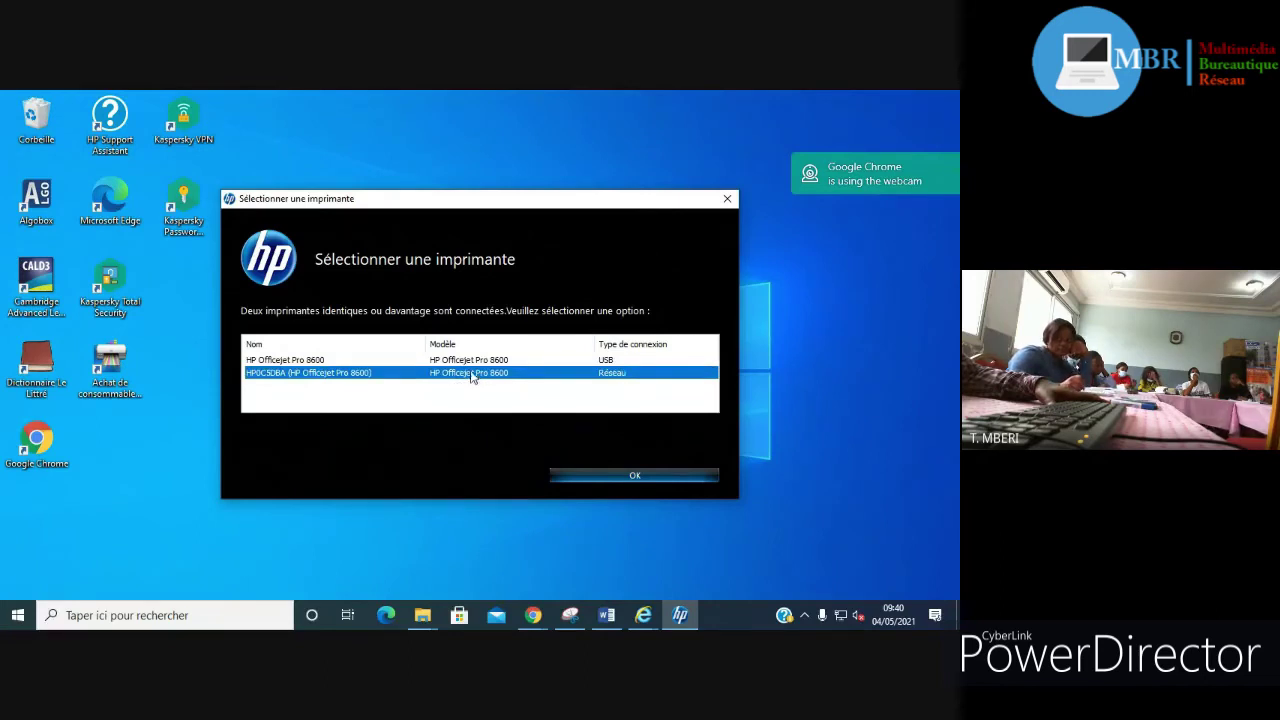
click(472, 361)
click(661, 477)
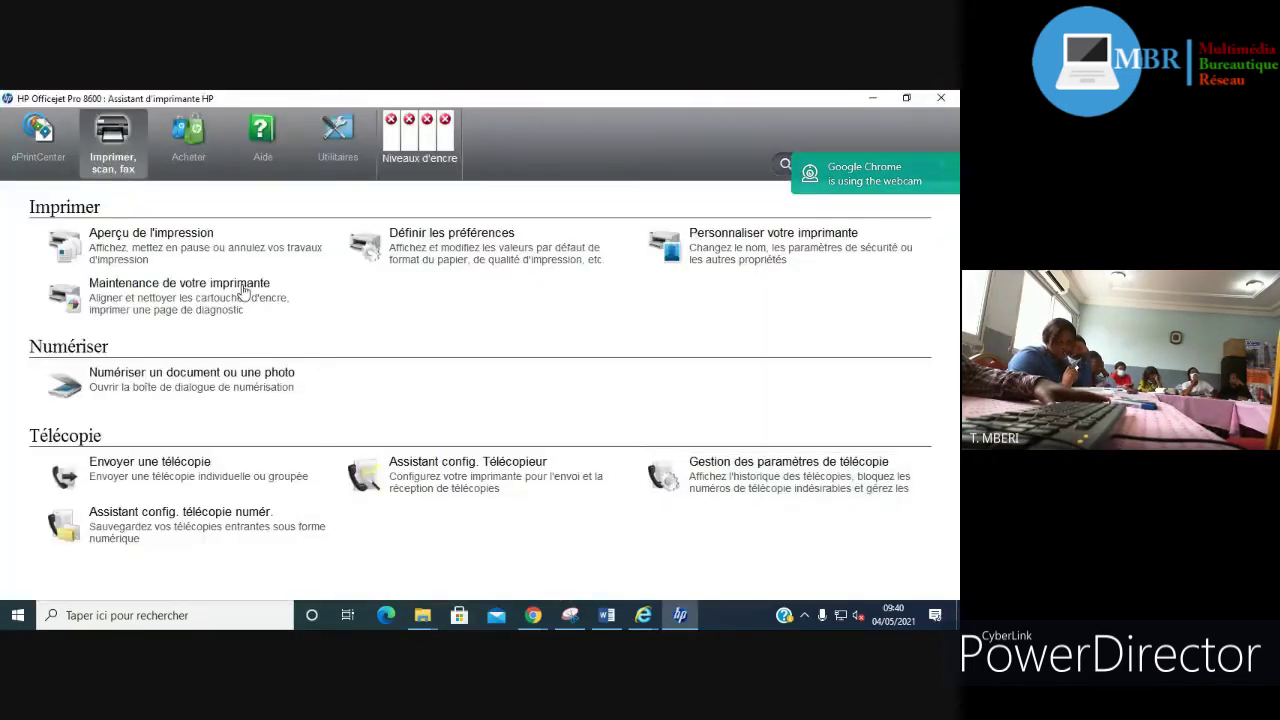
Step: Open document and photo scanning, view the JPEG shortcut's settings, and select the shortcut that saves scans as PDF
click(158, 375)
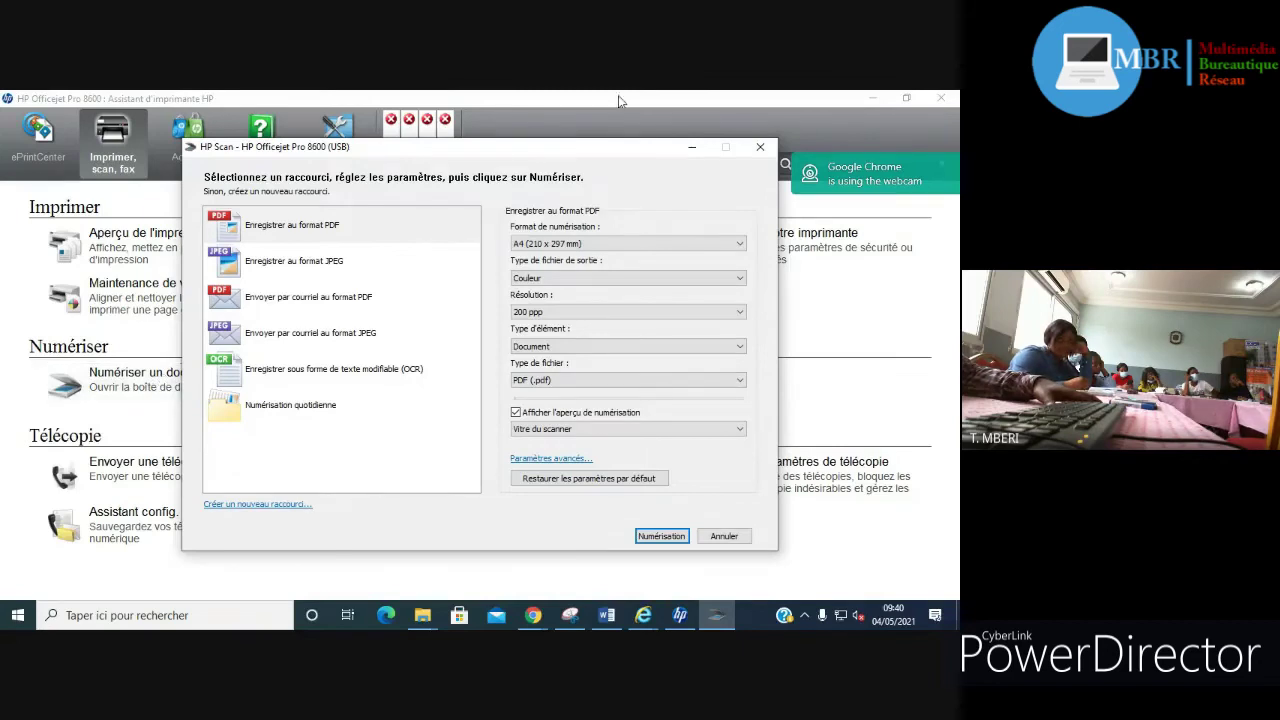
mouse_move(457, 149)
mouse_down()
mouse_move(480, 210)
mouse_move(445, 202)
mouse_move(445, 162)
mouse_up()
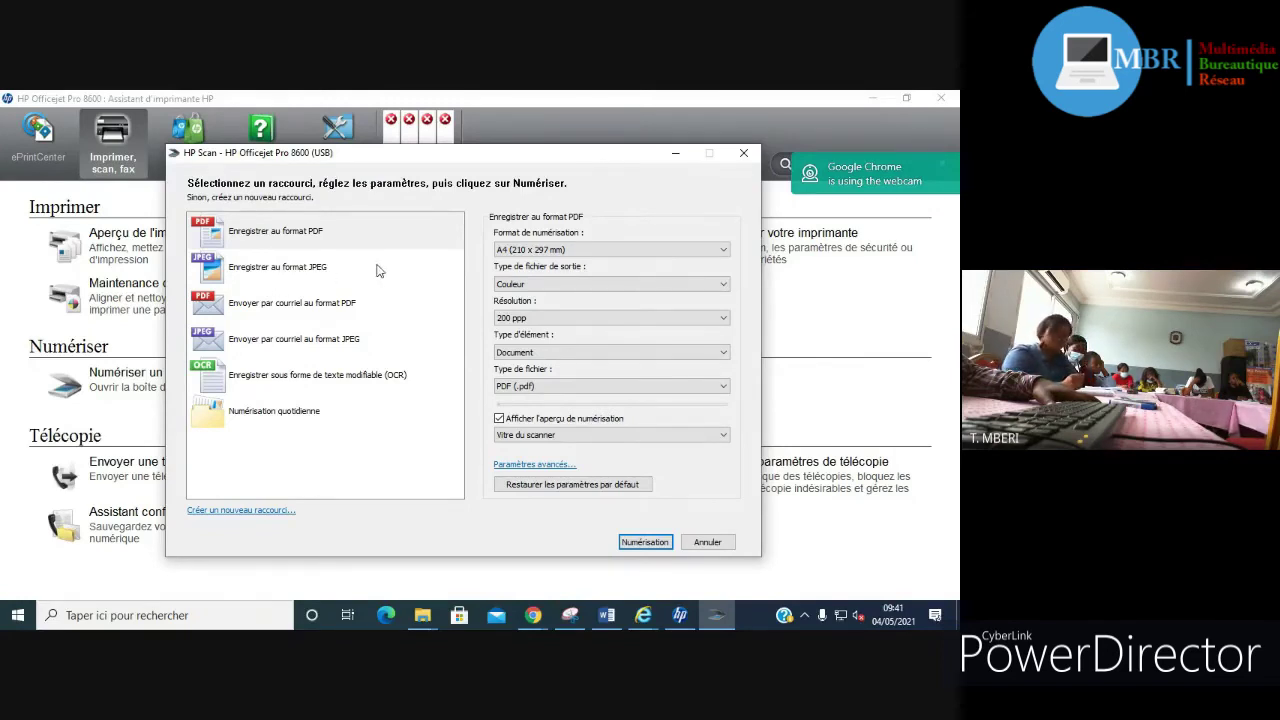
click(270, 280)
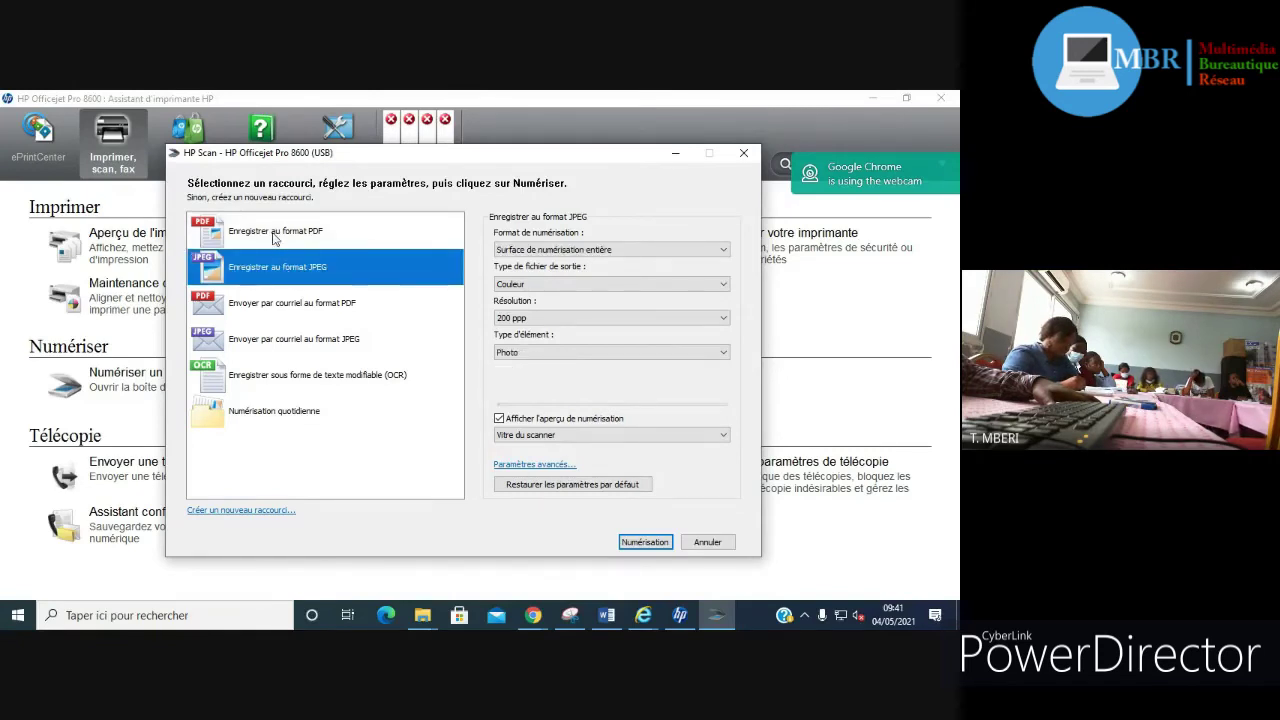
click(272, 232)
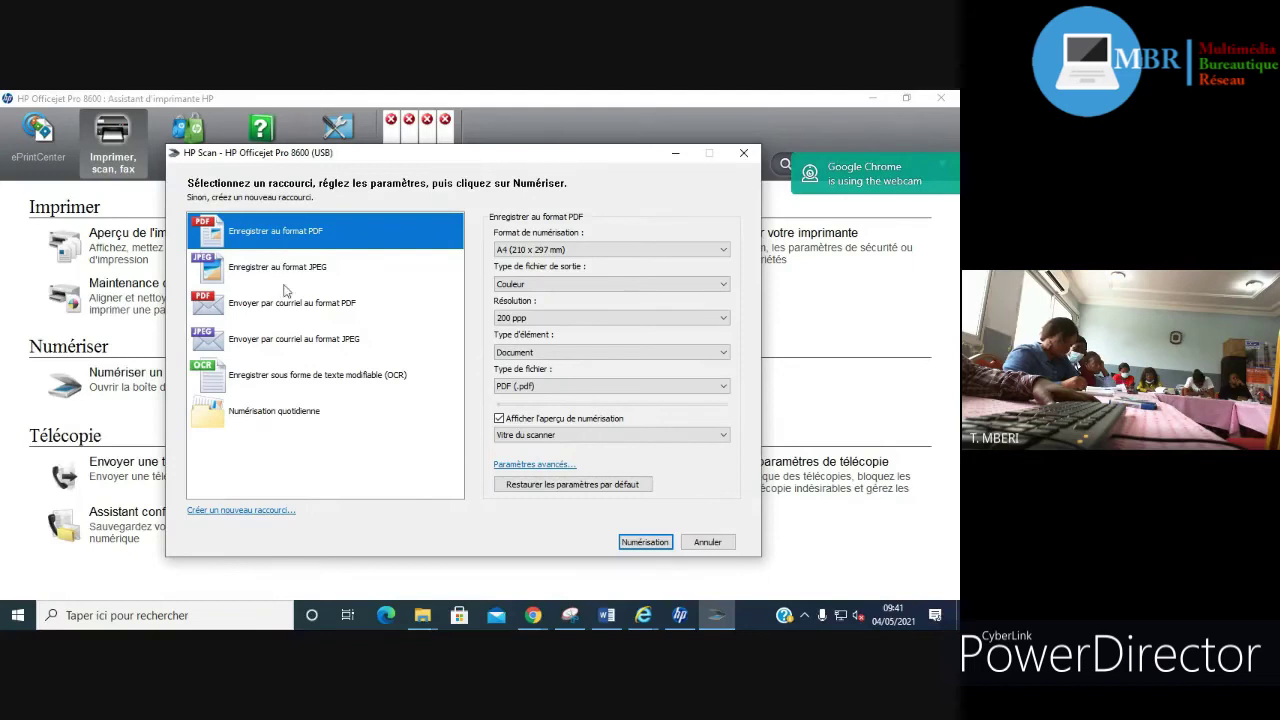
Step: Compare the settings of the shortcuts that save scans as PDF and as JPEG, glancing at the e-mail PDF shortcut
click(272, 264)
click(273, 236)
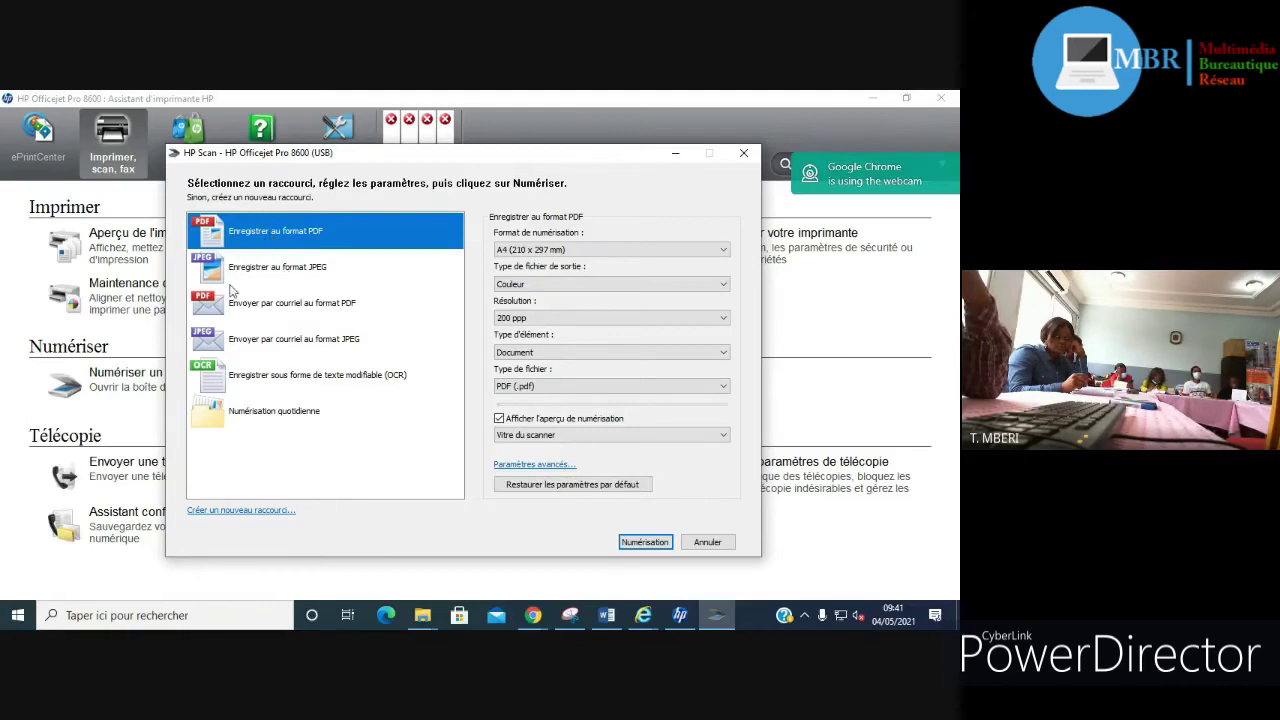
click(291, 281)
click(286, 232)
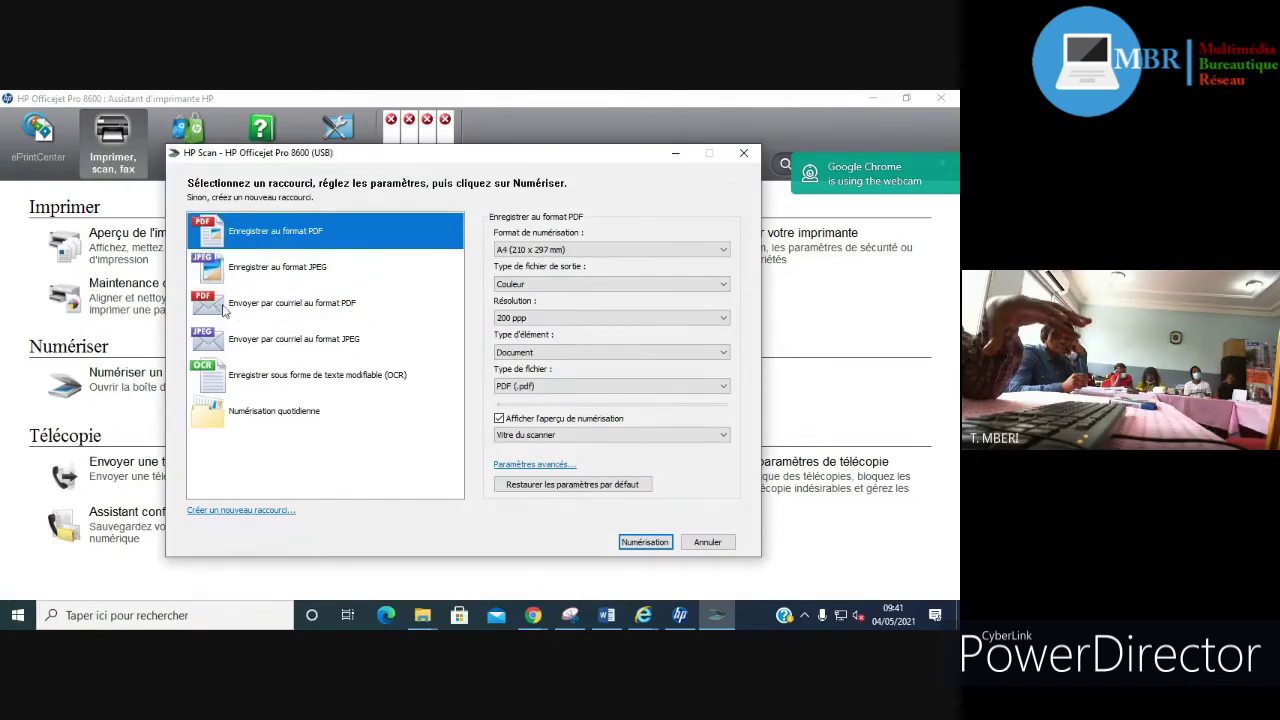
click(319, 316)
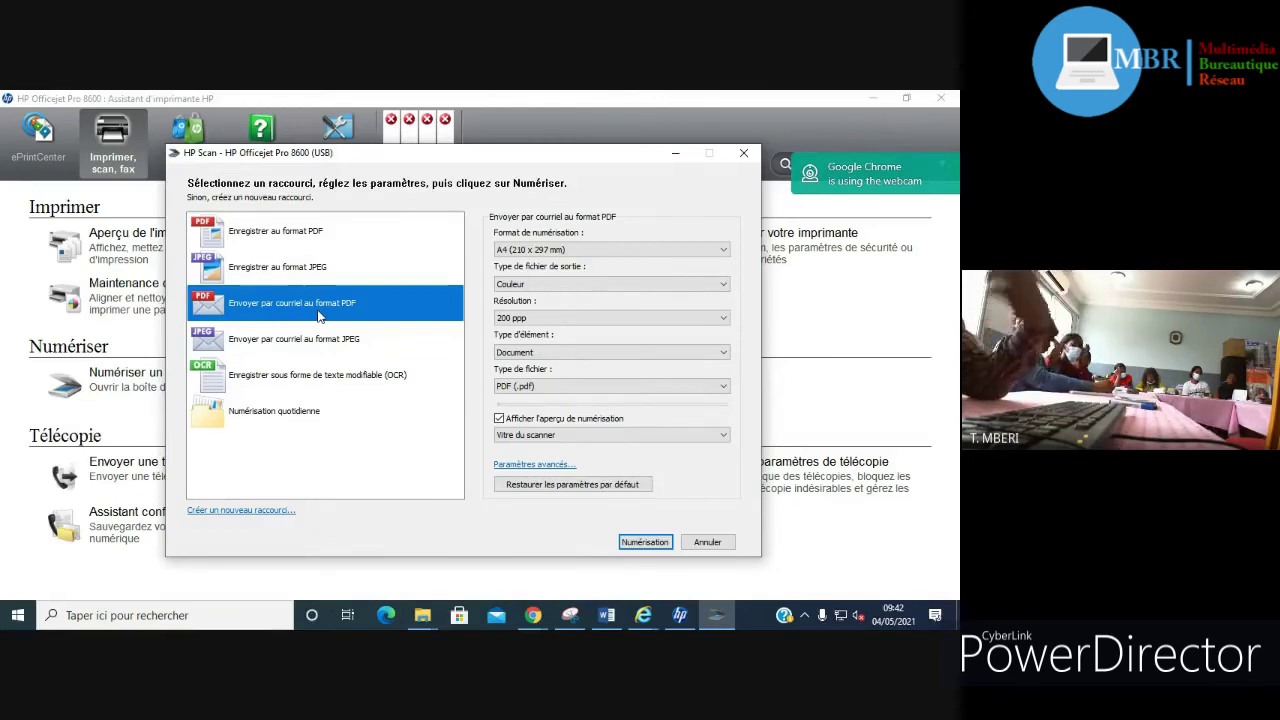
click(301, 230)
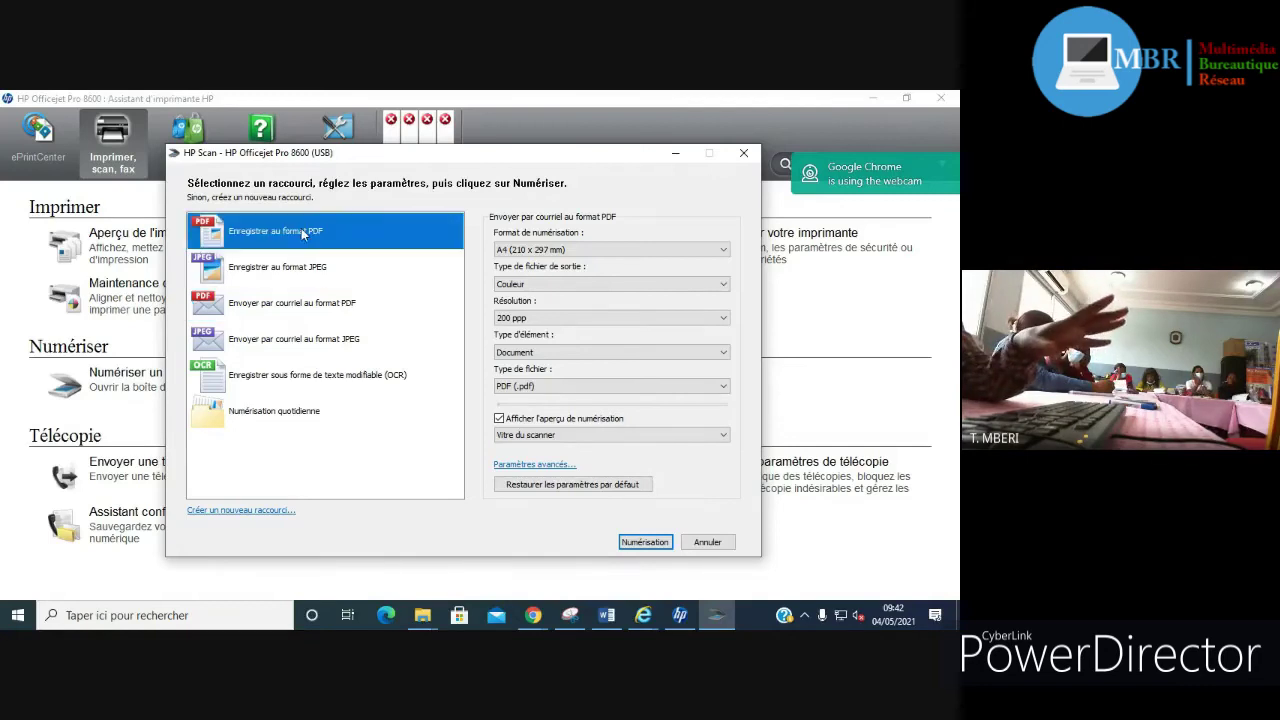
click(297, 268)
key(Up)
key(Down)
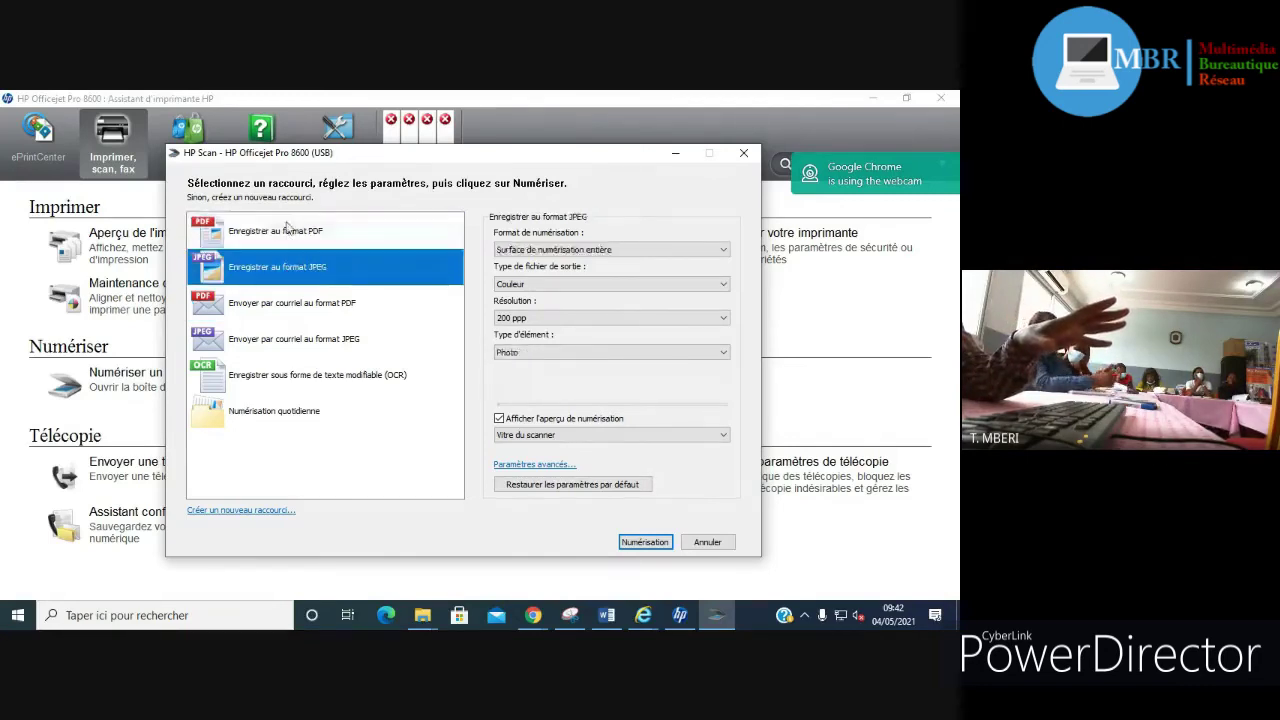
key(Up)
click(286, 290)
click(290, 277)
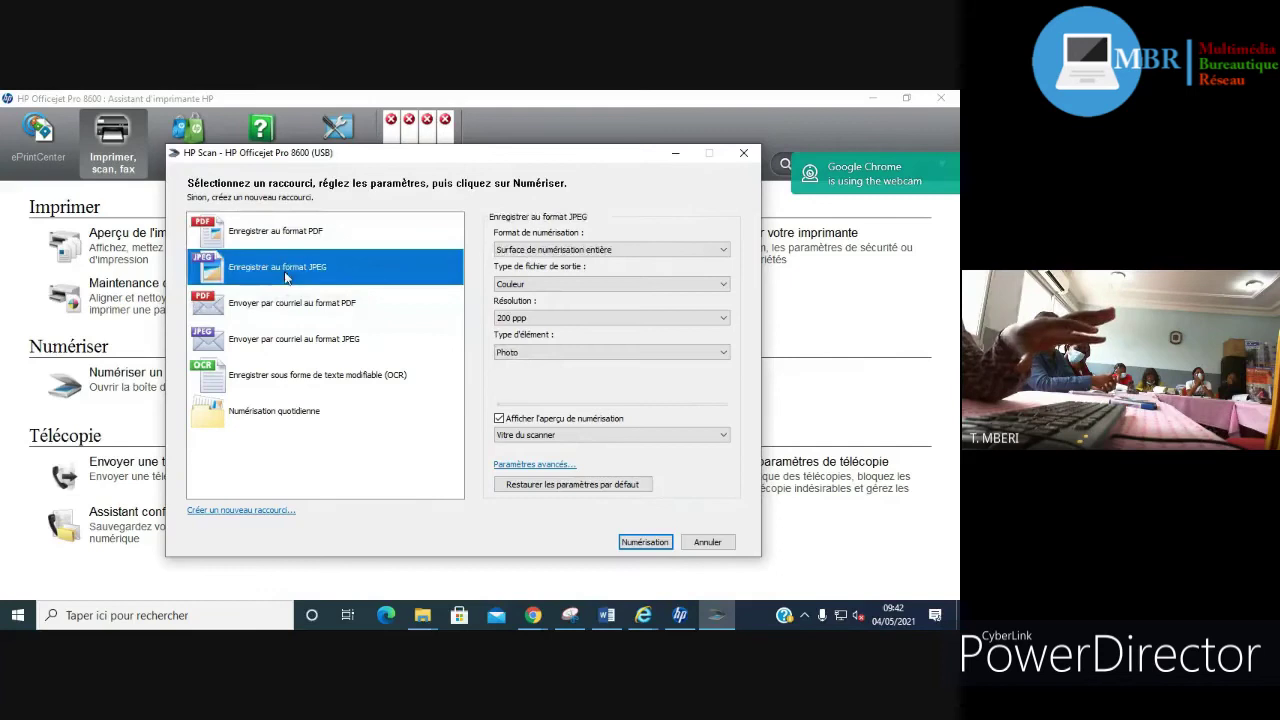
Step: View the settings of the e-mail PDF, e-mail JPEG and editable text (OCR) shortcuts, and reselect the one that saves as PDF
click(280, 305)
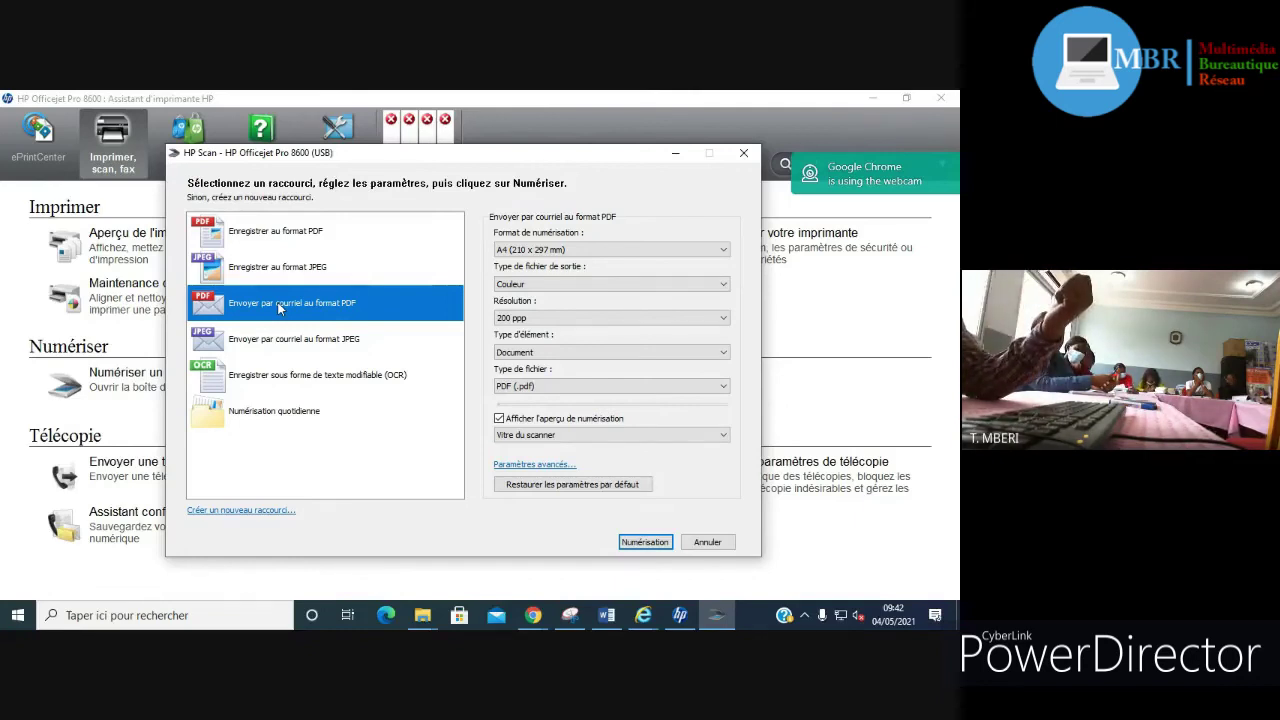
click(263, 348)
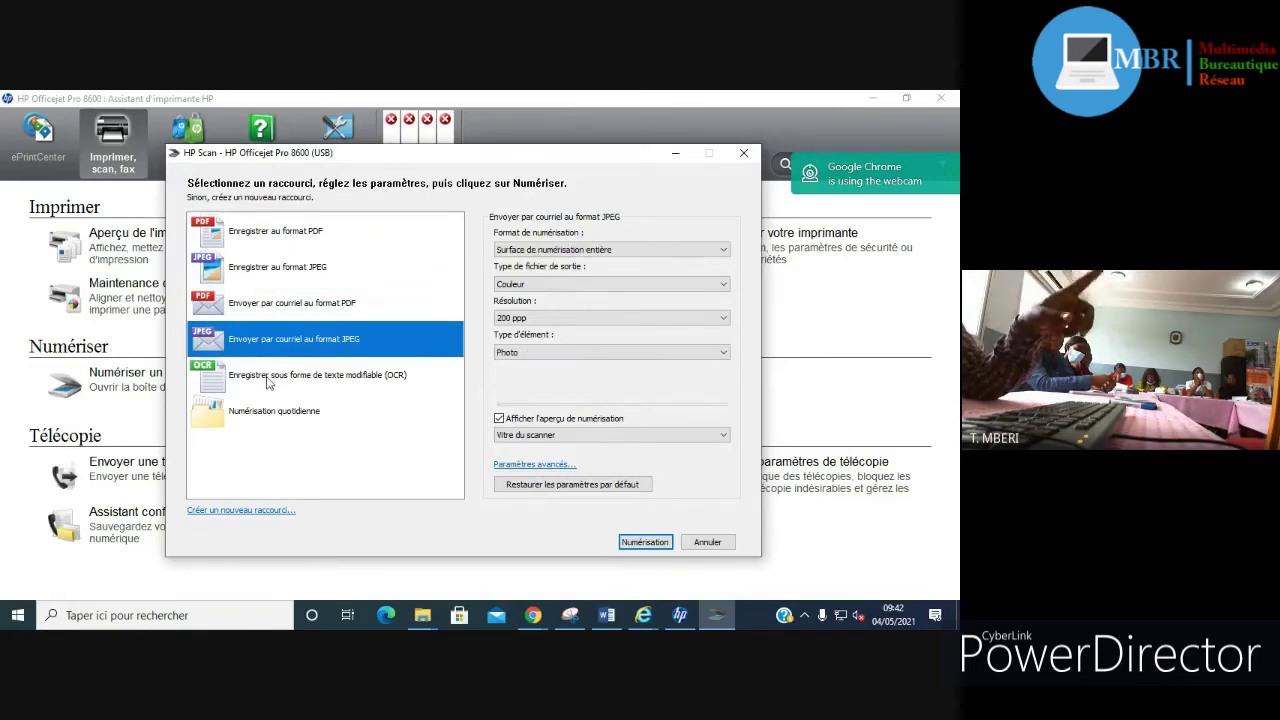
click(268, 382)
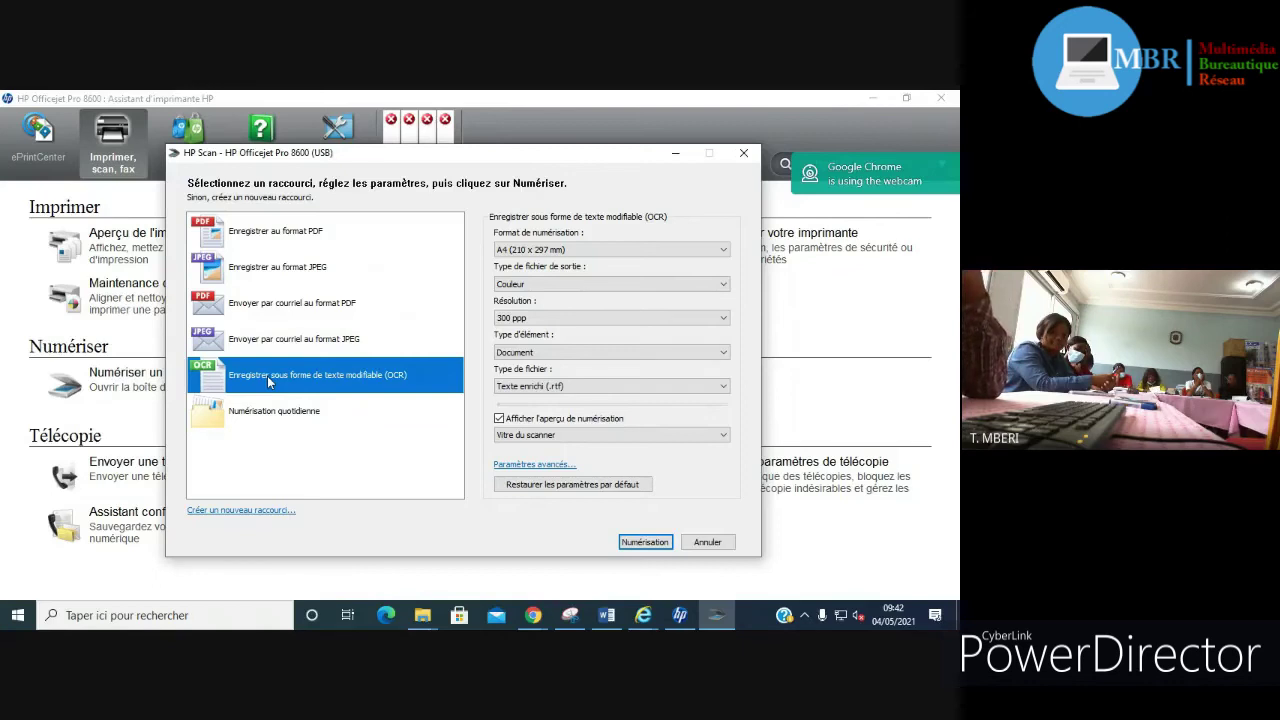
click(274, 236)
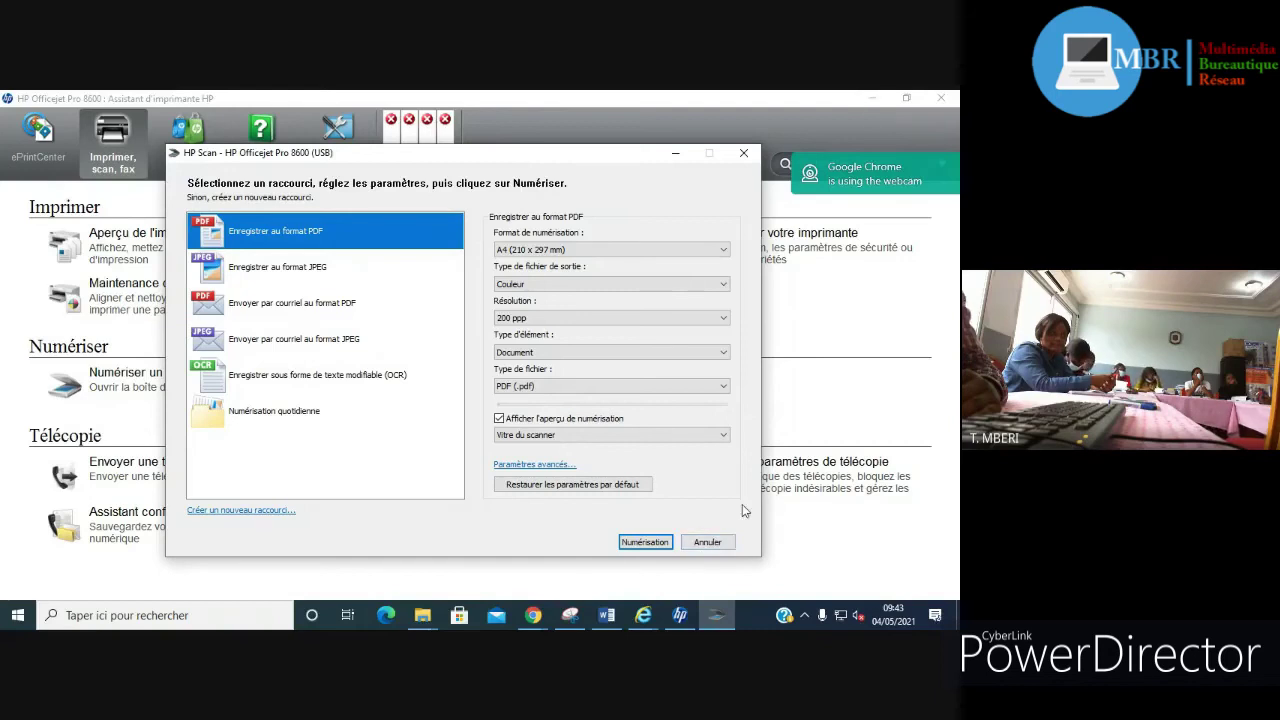
Step: Switch to the Google Meet window in Chrome
click(535, 617)
click(451, 550)
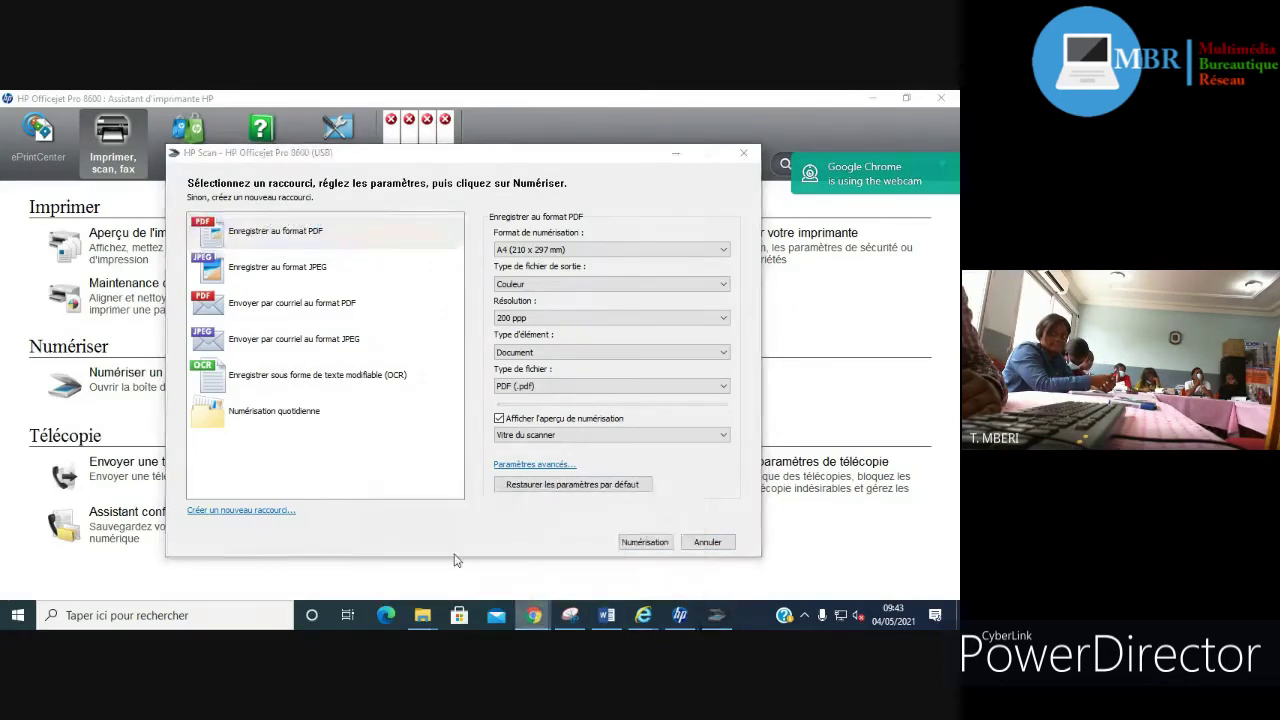
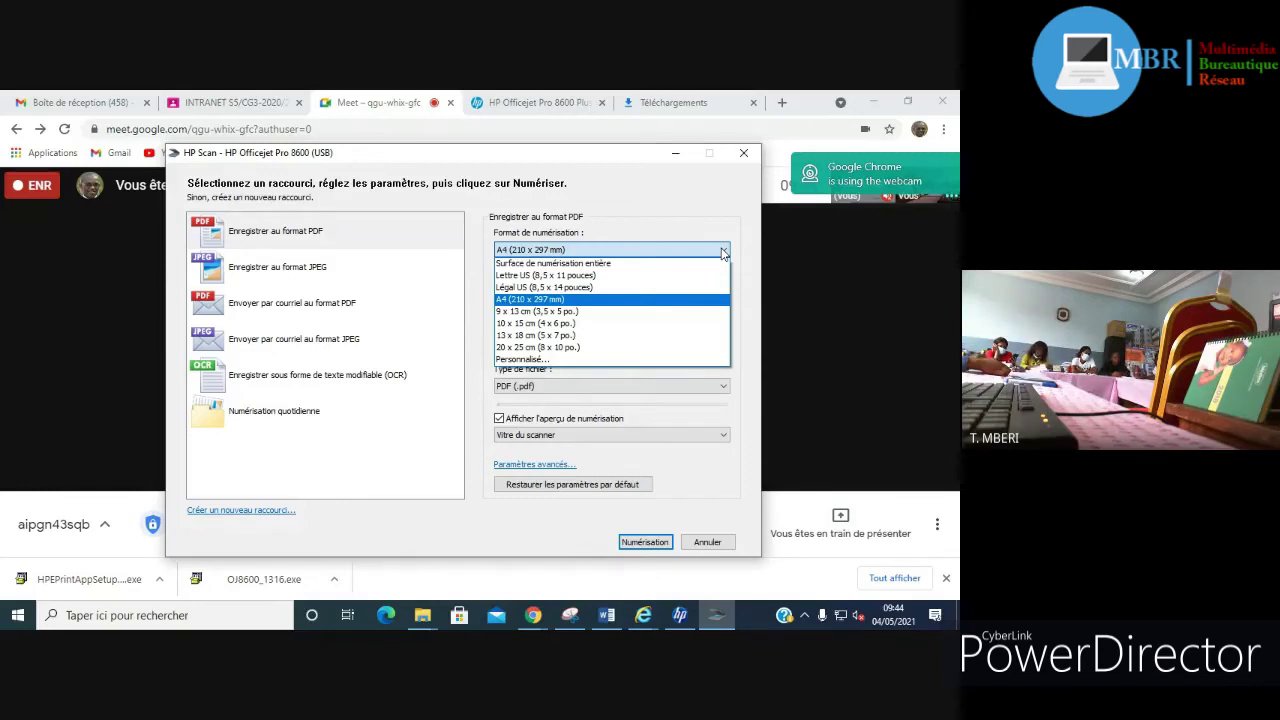
Step: Examine the scan size, output type and resolution choices of the PDF shortcut in HP Scan without changing them
click(688, 199)
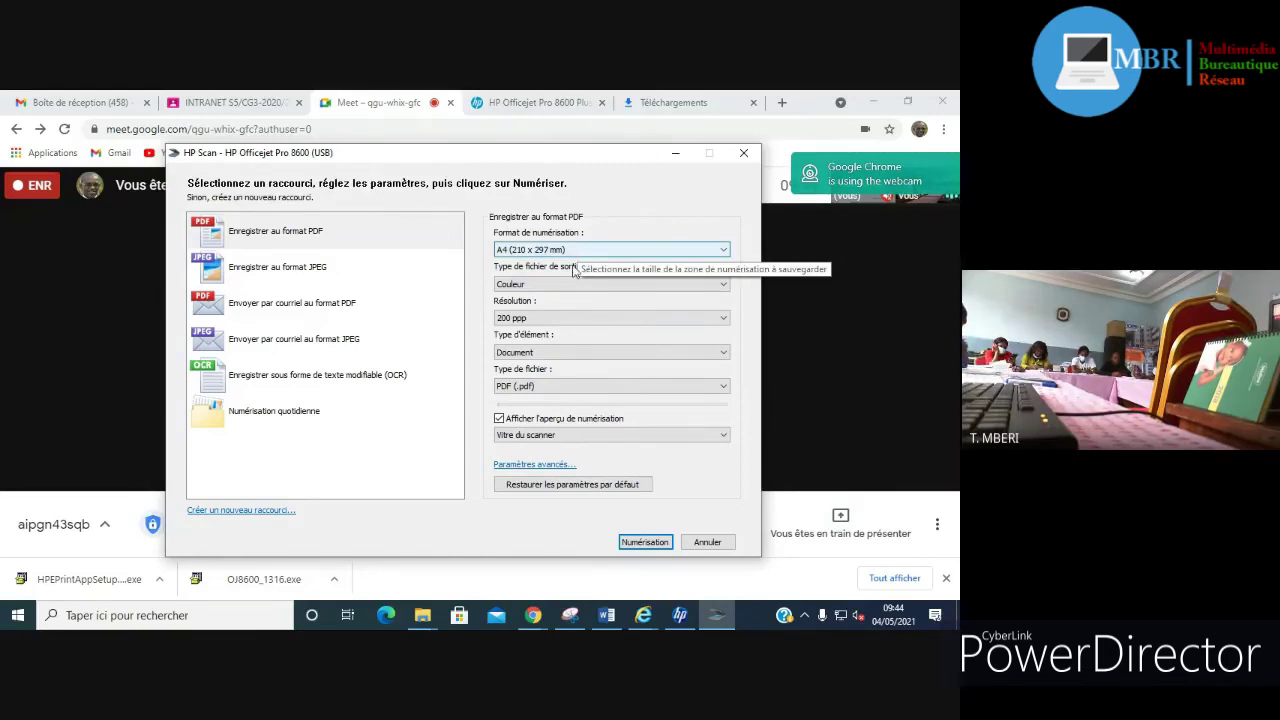
click(543, 290)
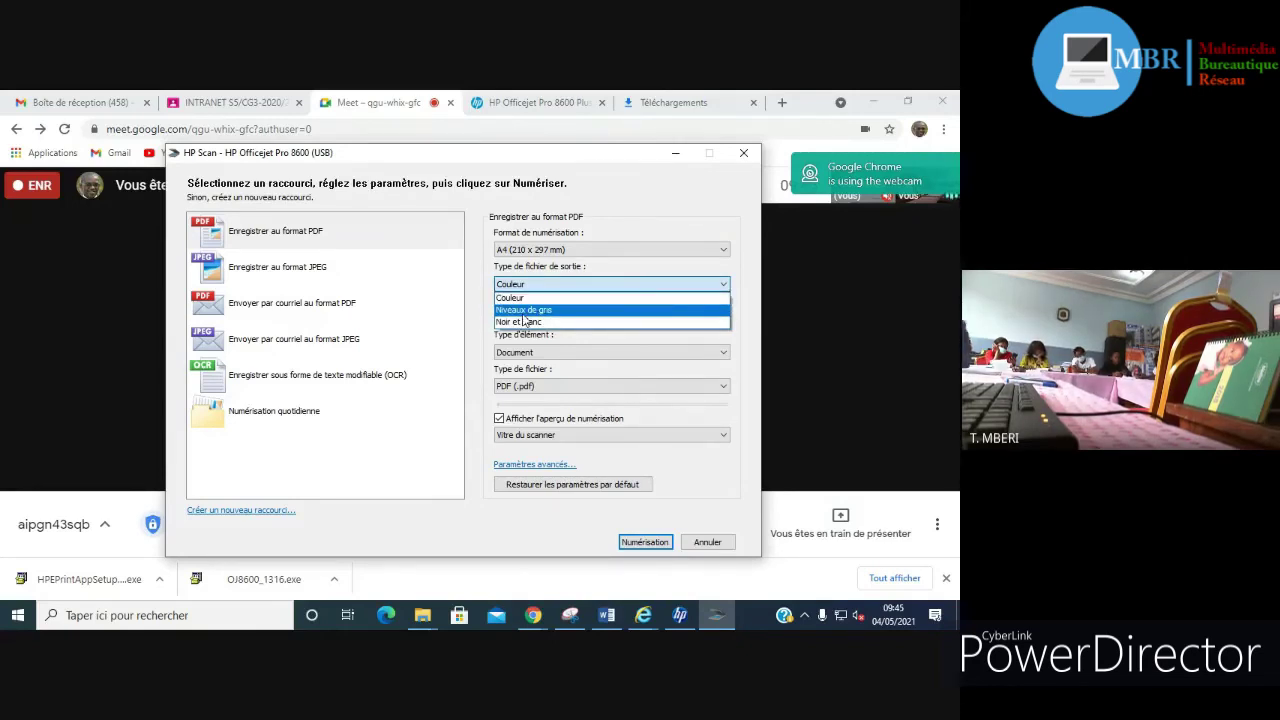
click(646, 222)
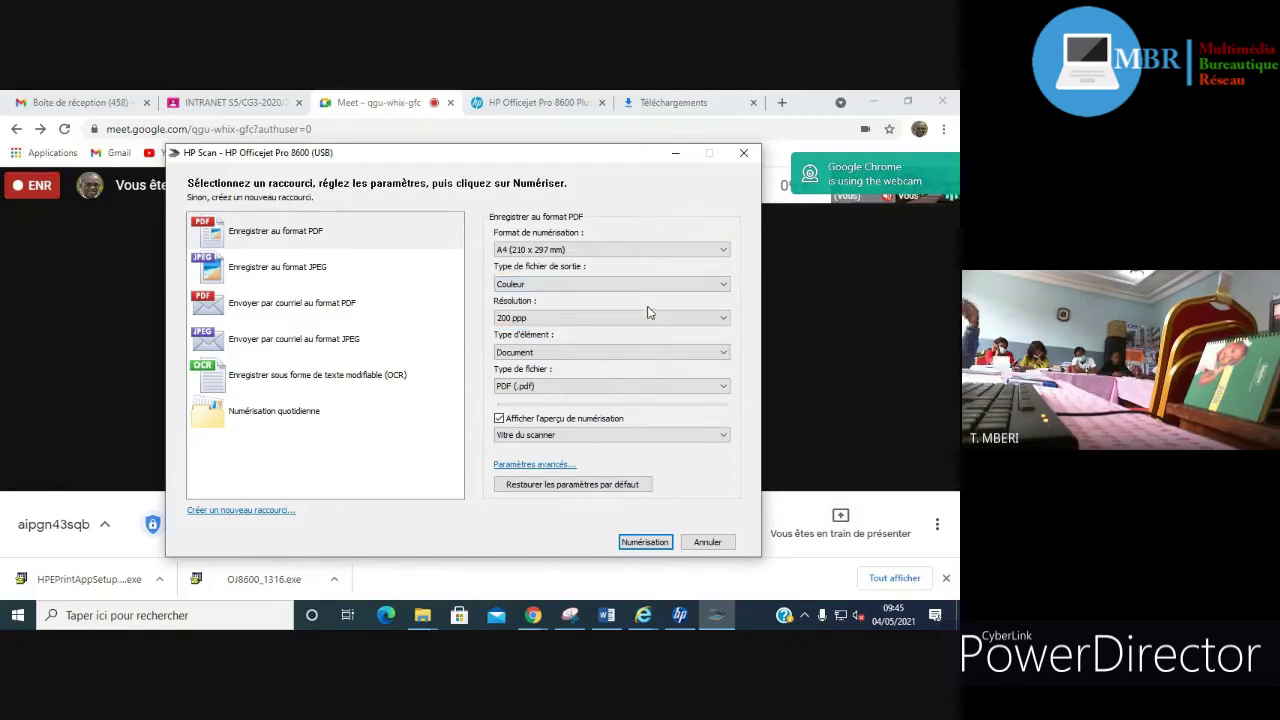
click(723, 318)
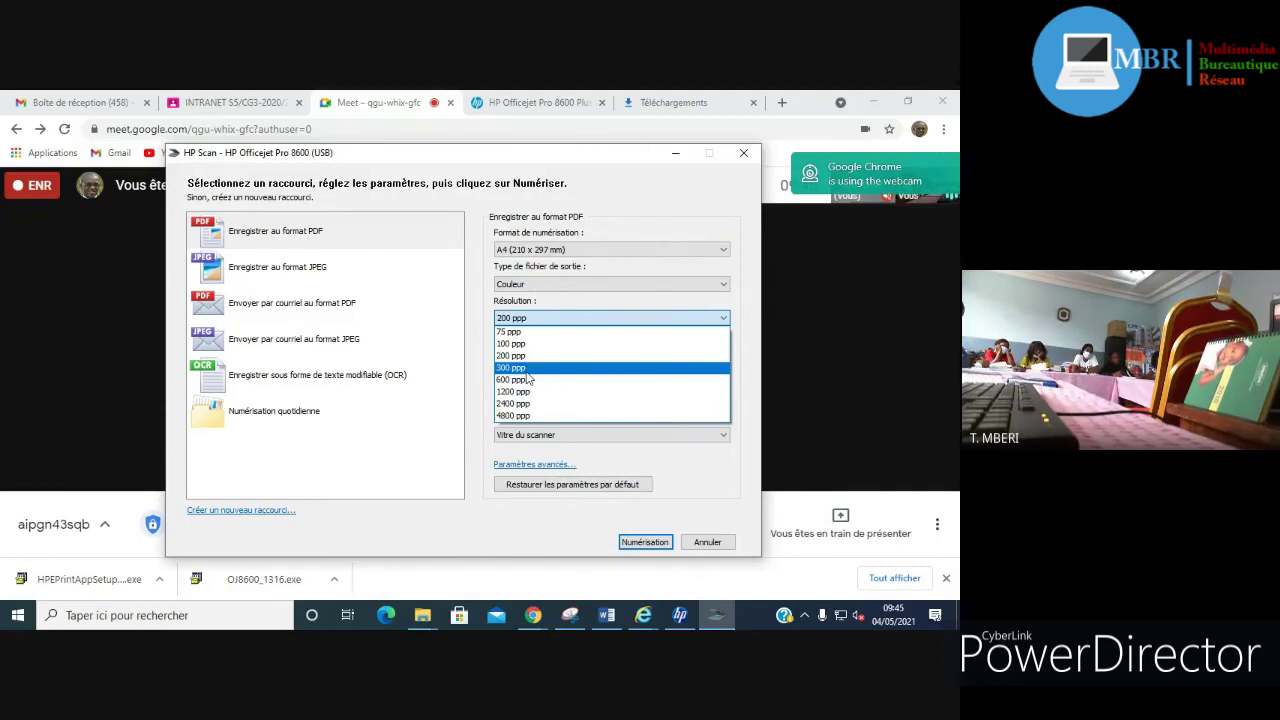
click(625, 196)
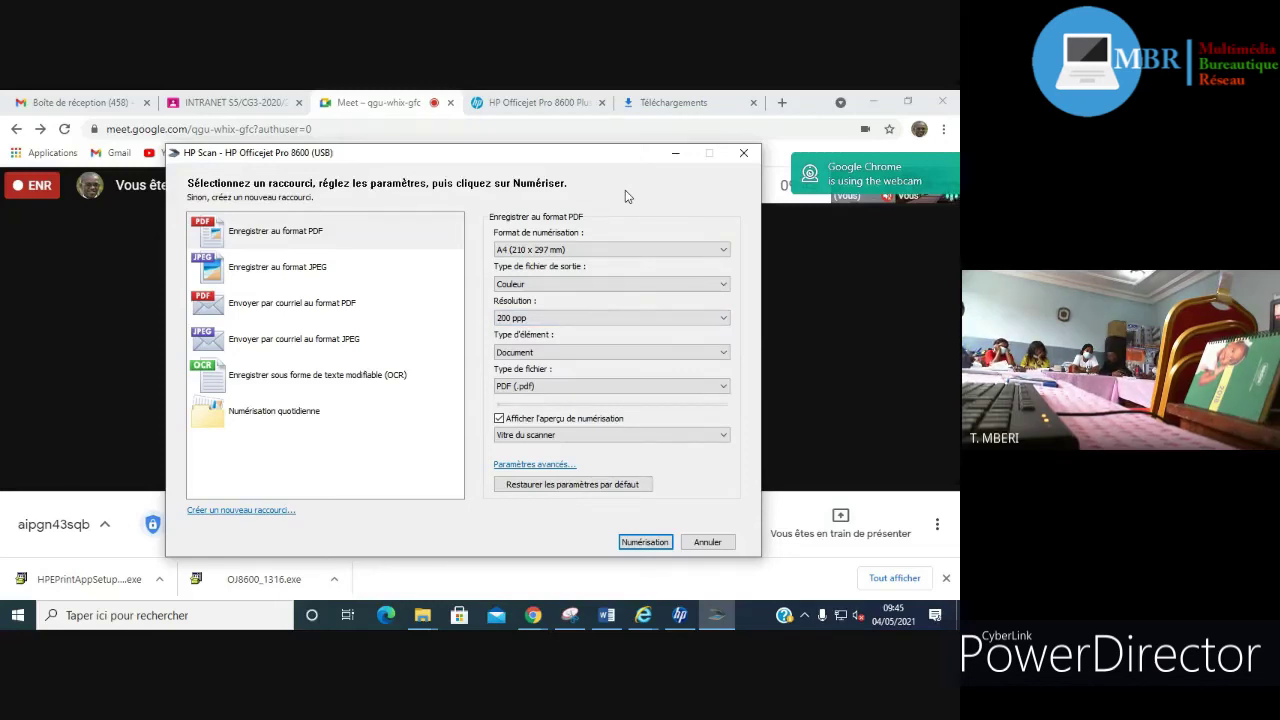
Step: Set the scan resolution of the PDF shortcut to 300 ppp
click(639, 321)
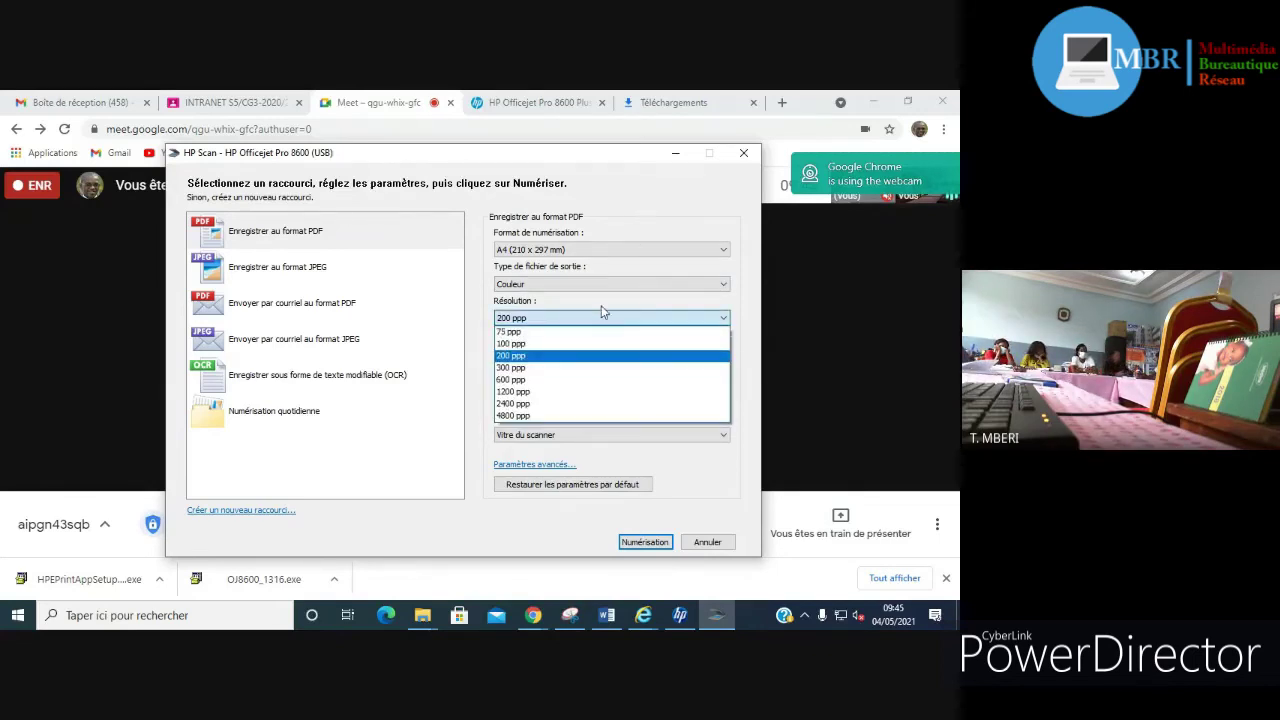
click(520, 367)
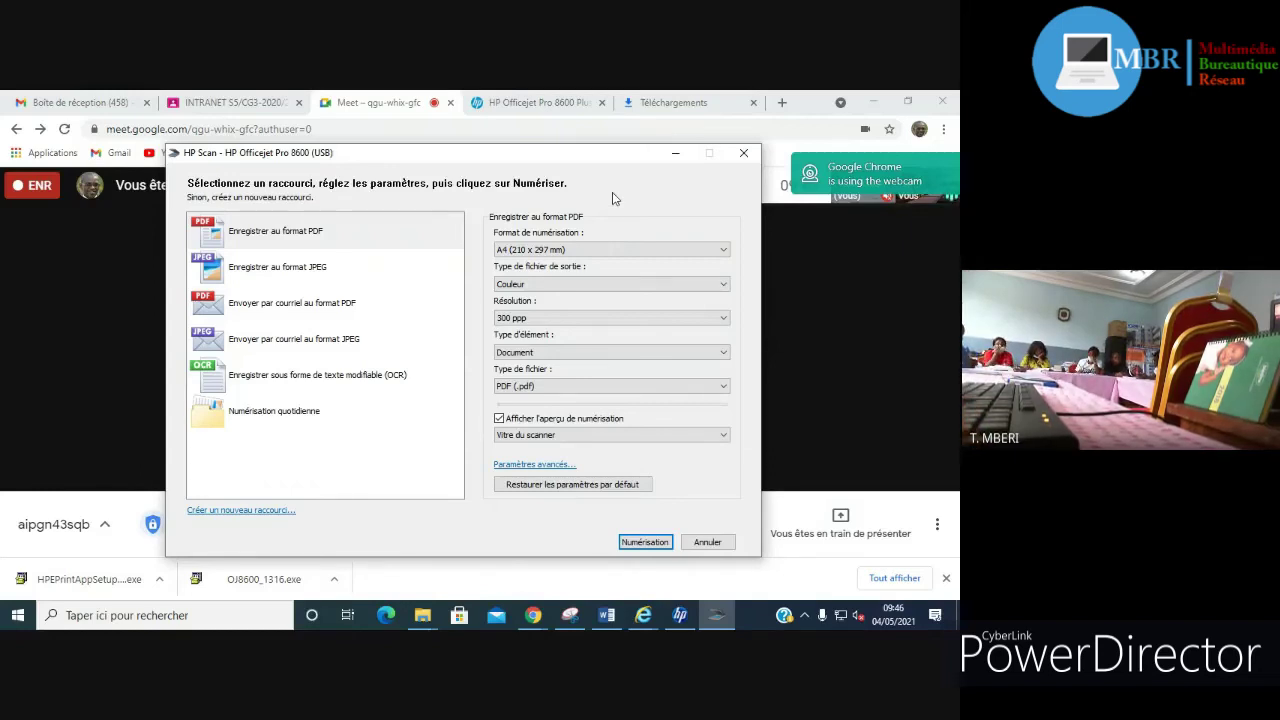
click(725, 322)
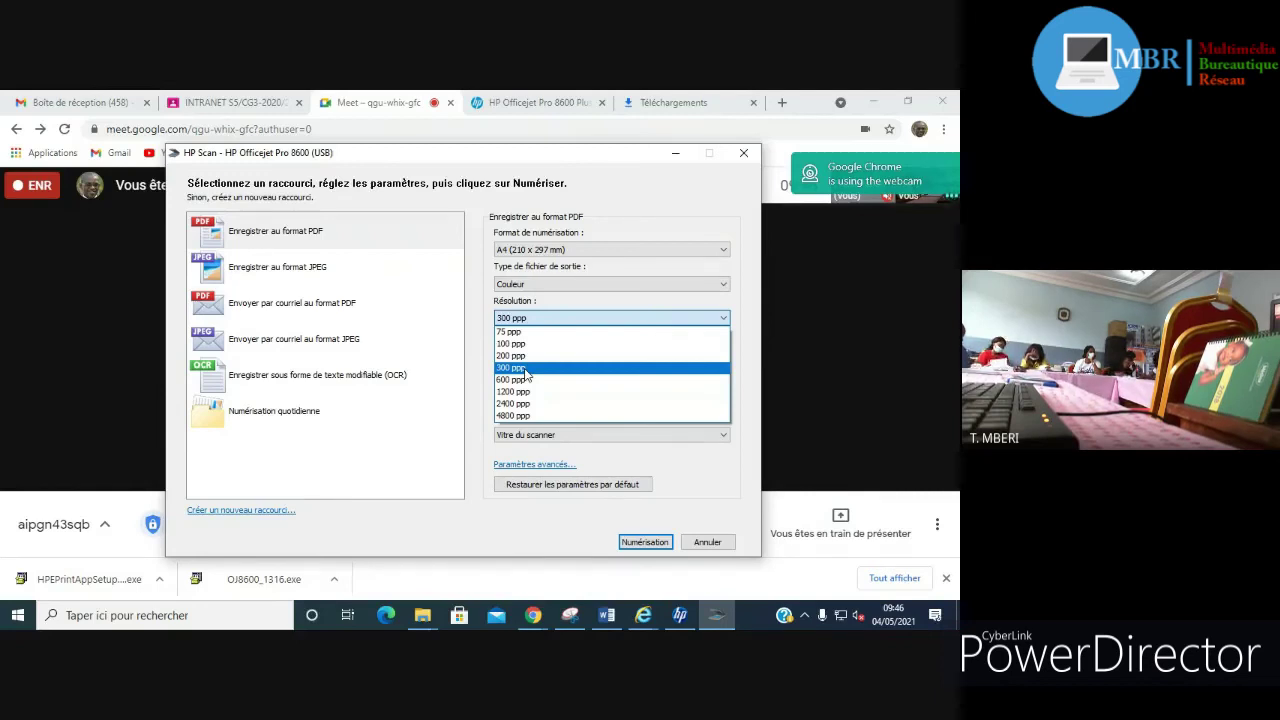
click(525, 370)
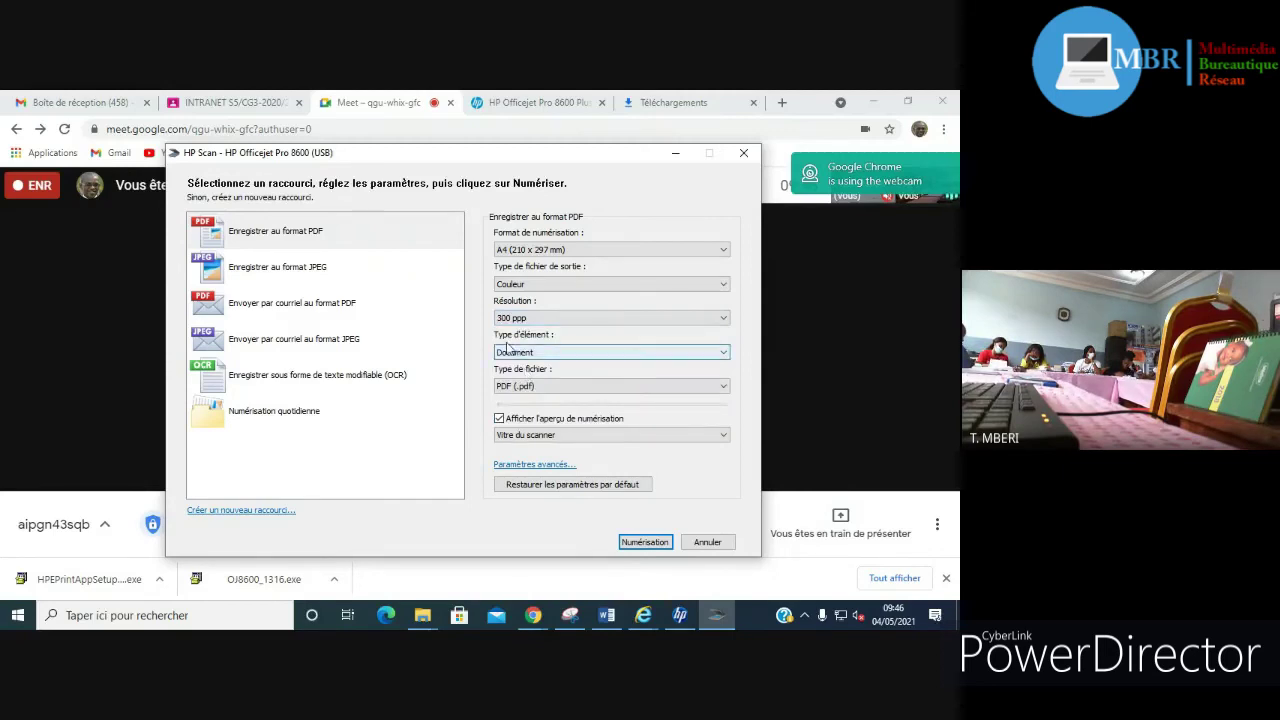
Step: Examine the item type and file type choices, keeping Document and PDF (.pdf)
click(720, 356)
click(533, 381)
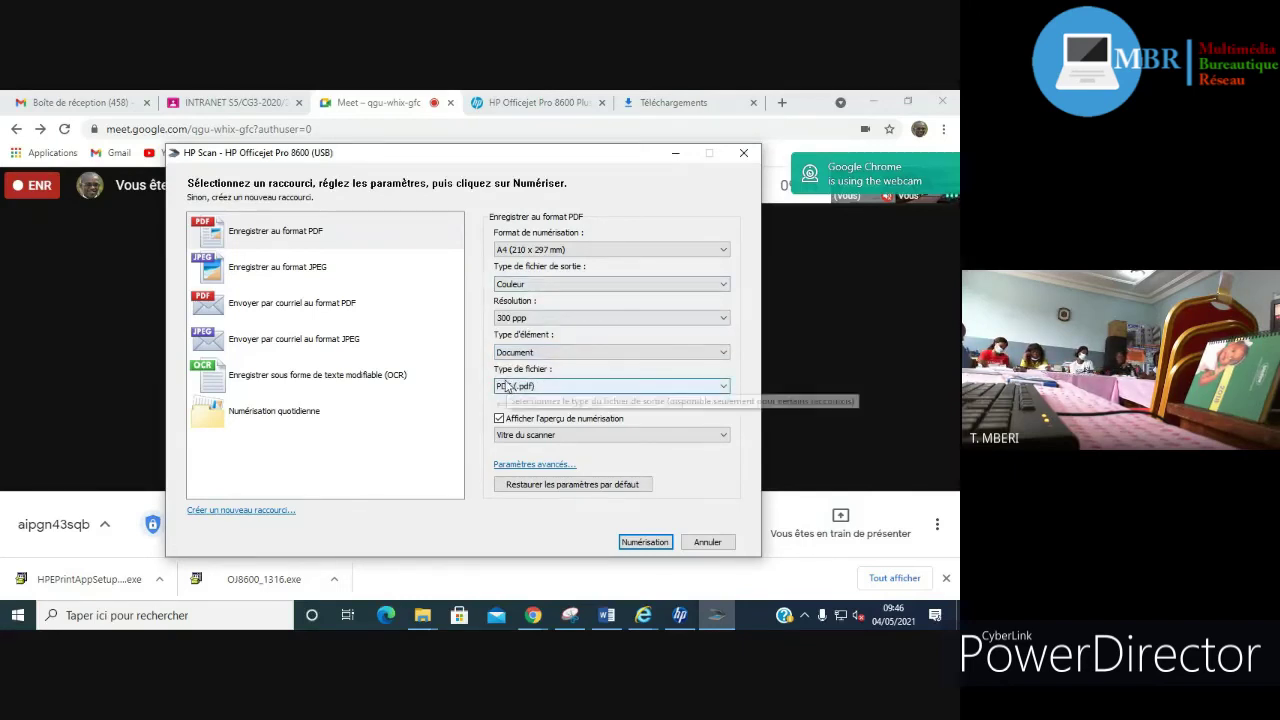
click(722, 388)
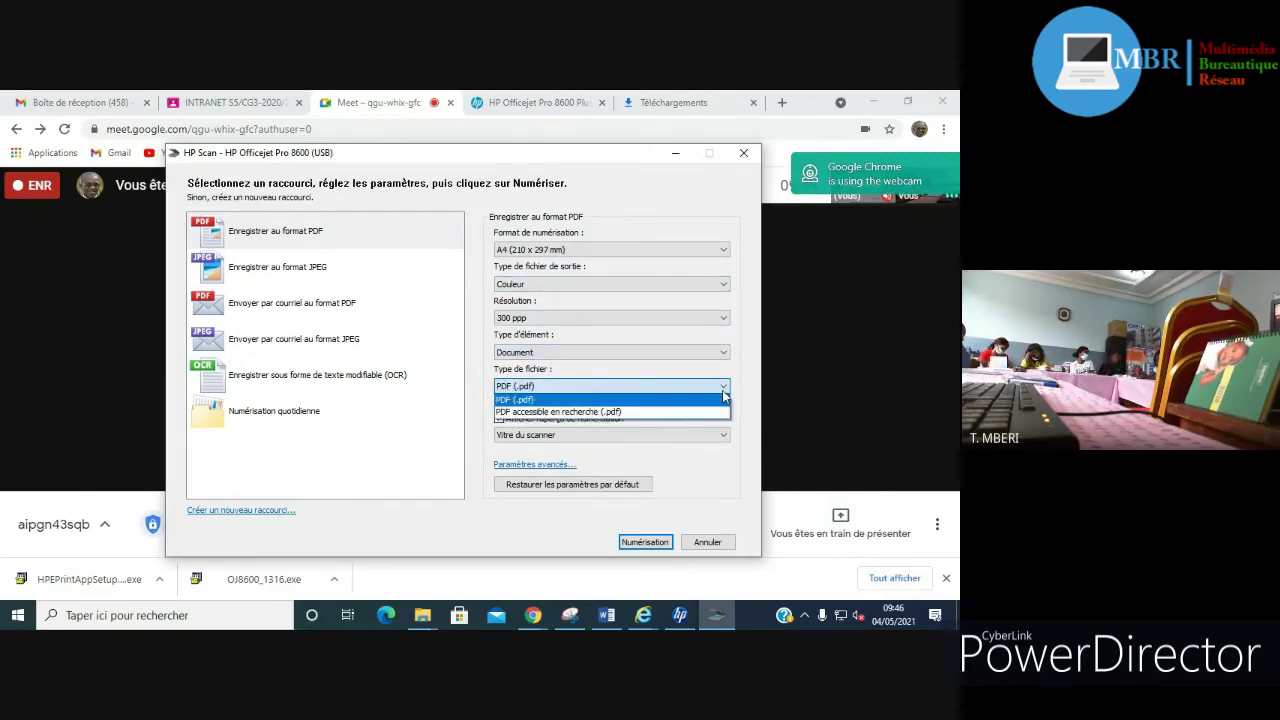
click(722, 390)
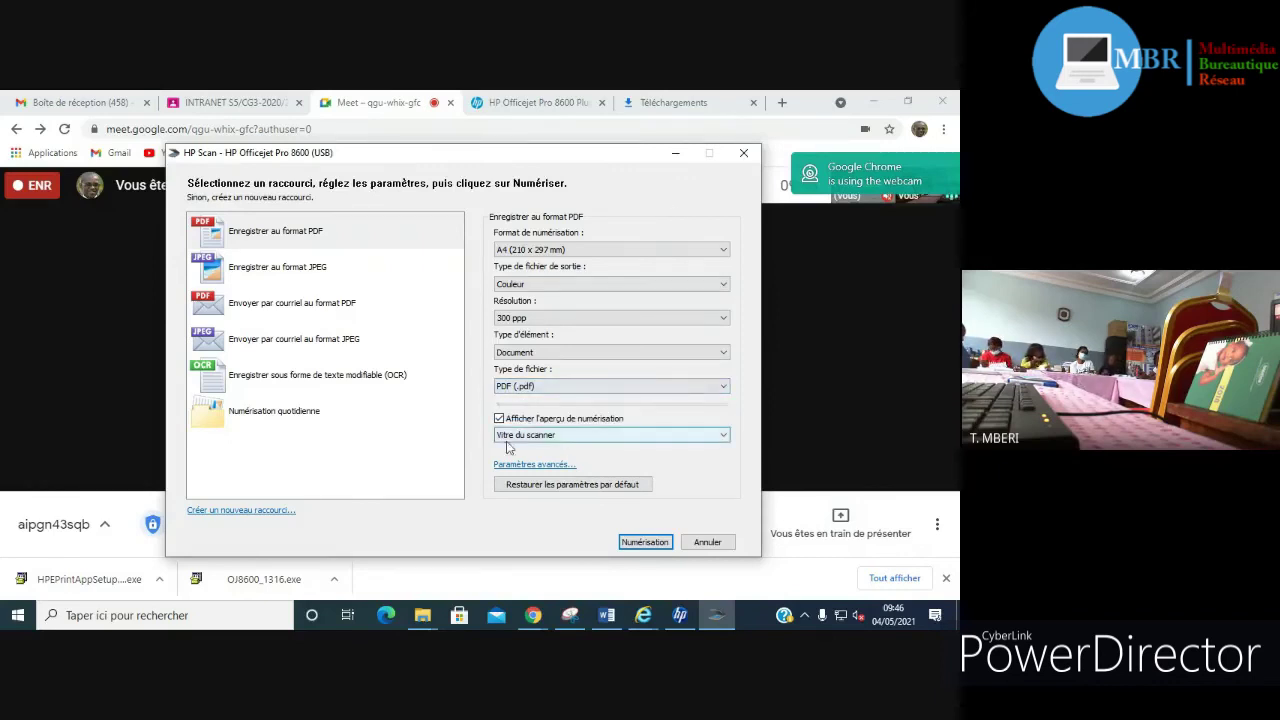
Step: View the scan source choices, choose the scanner glass (Vitre du scanner), and scan the document
click(634, 438)
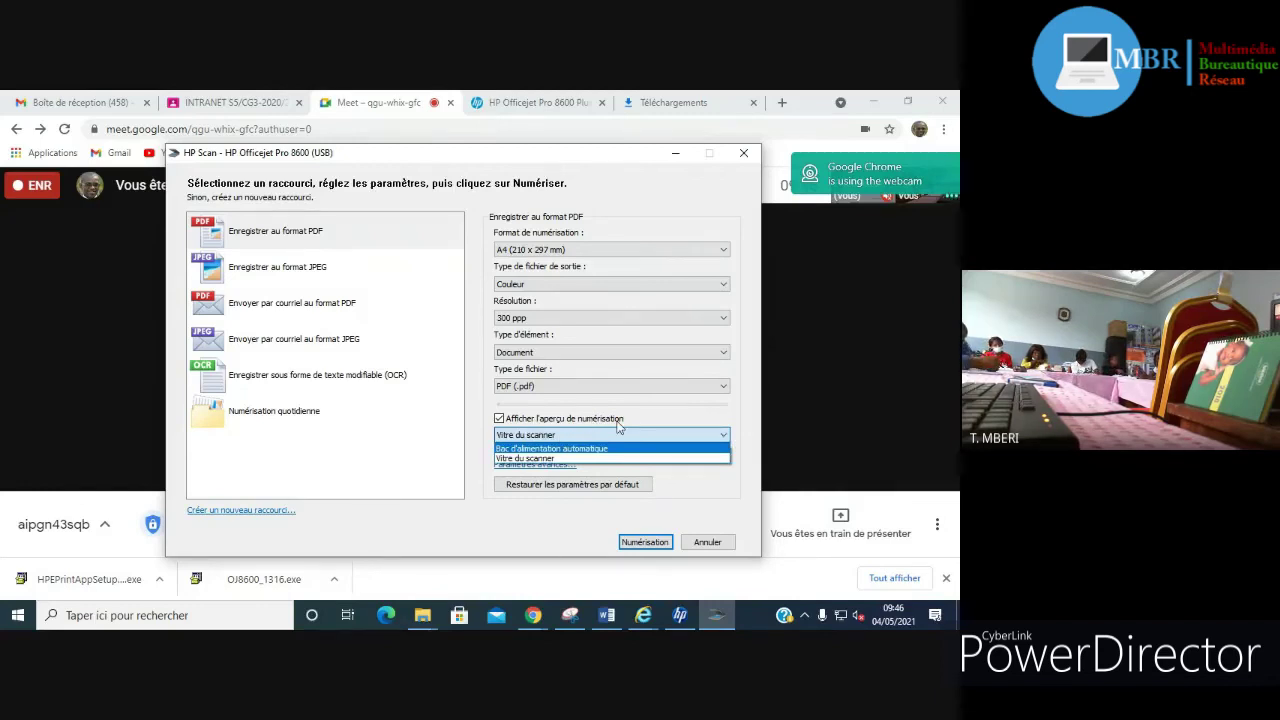
click(645, 207)
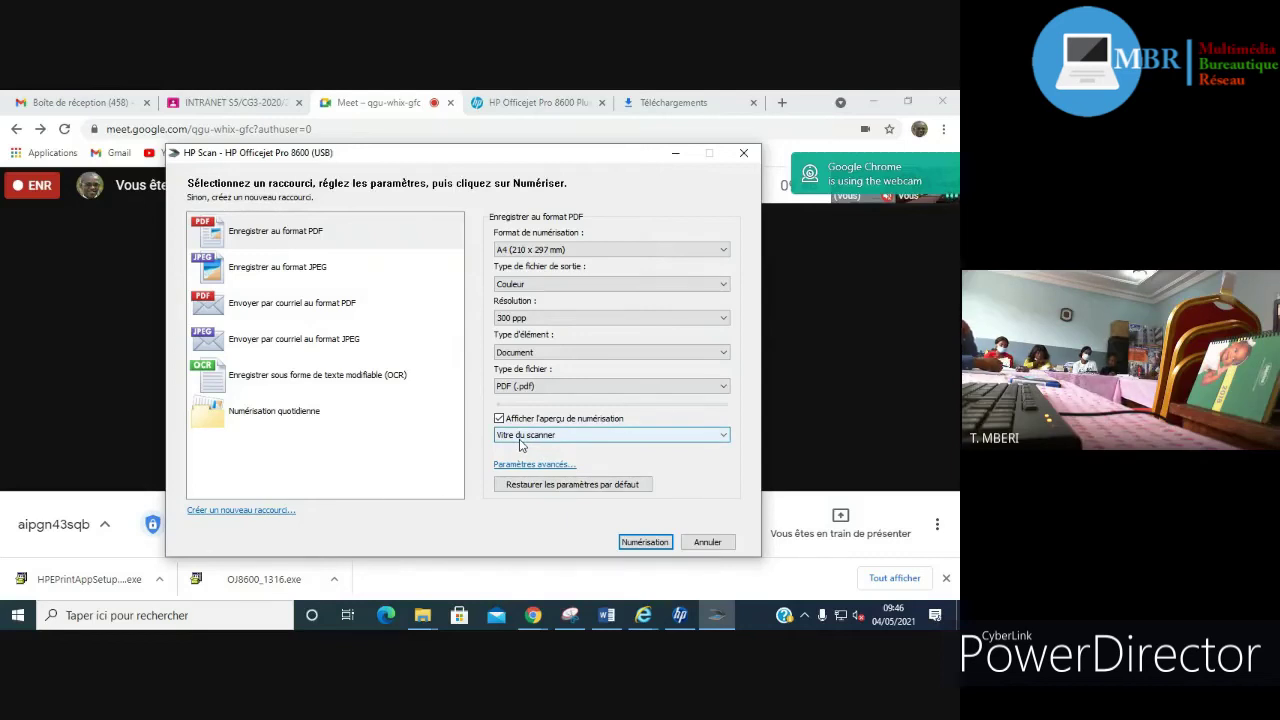
click(633, 439)
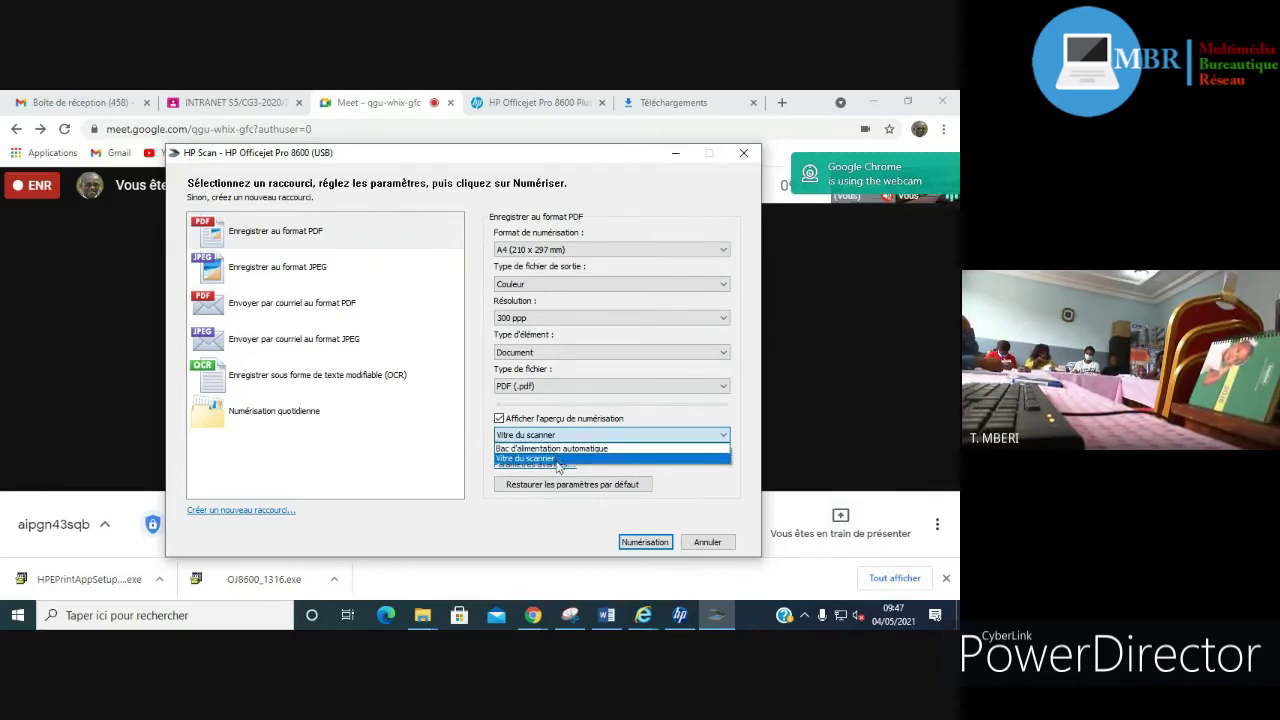
click(560, 460)
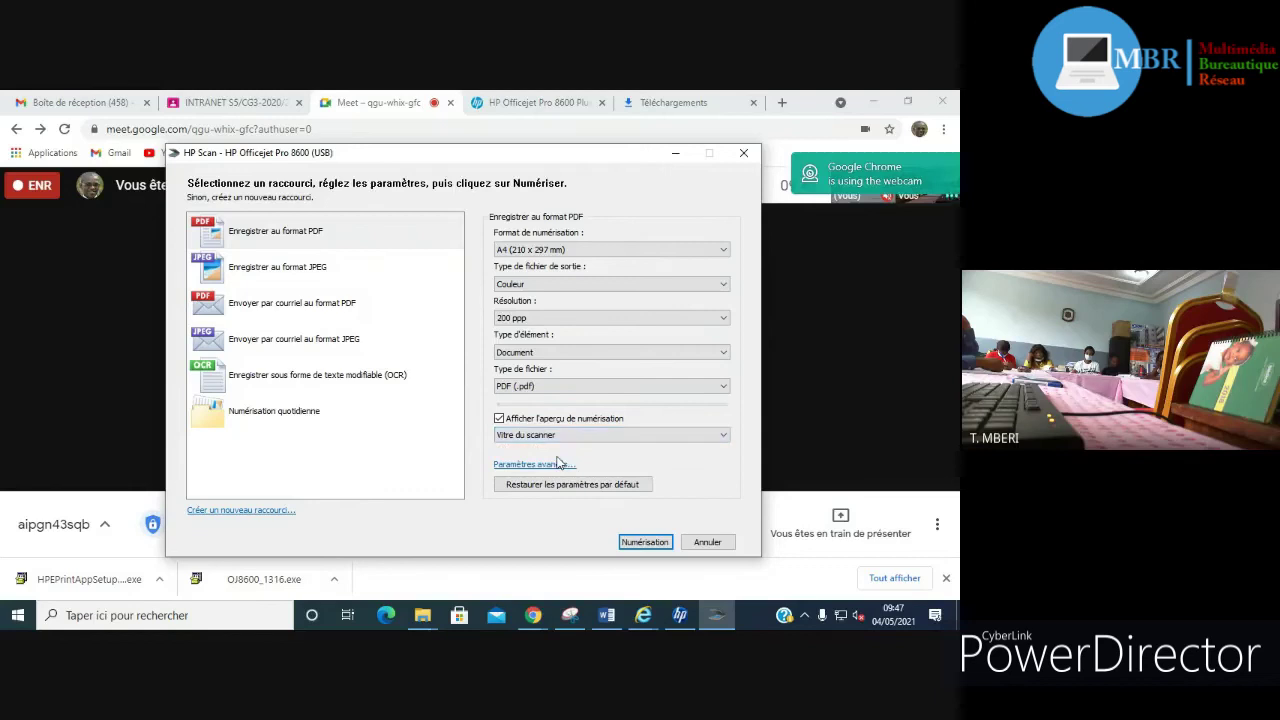
click(645, 542)
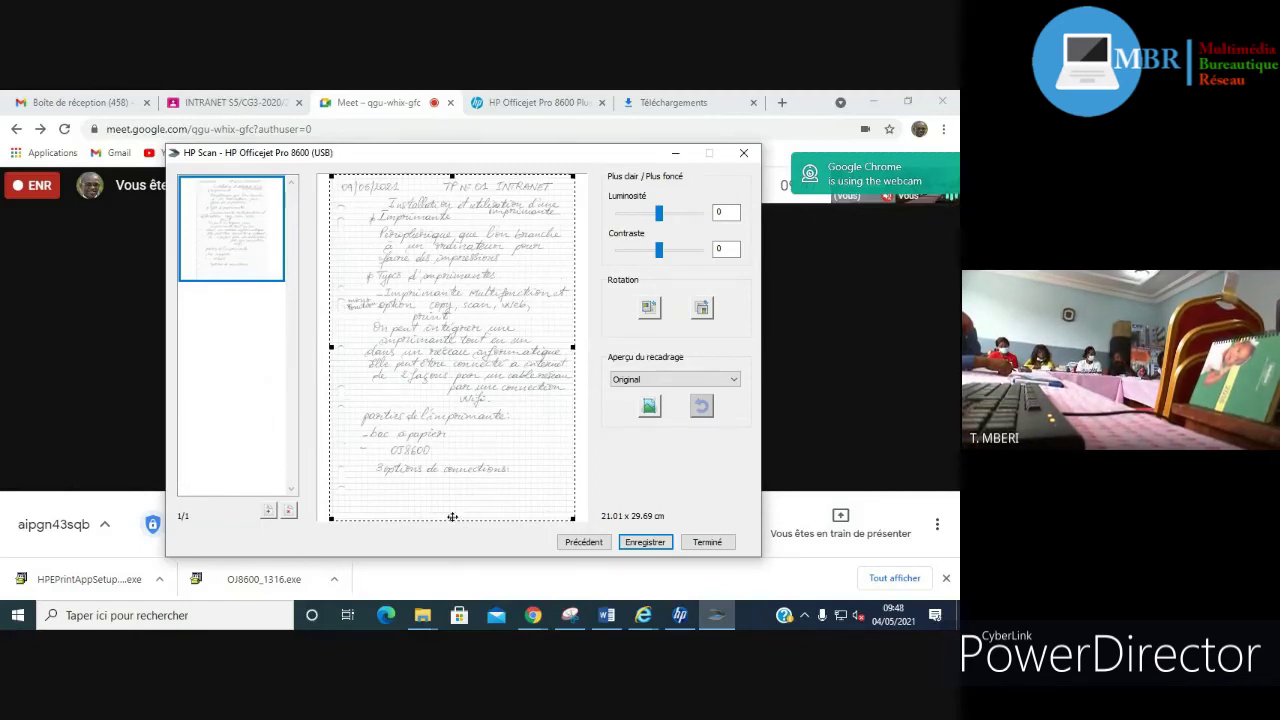
Step: Try cropping the scanned page to about 17 x 20 cm, and extend the crop area back to the full page
drag(452, 516, 452, 484)
drag(572, 483, 576, 519)
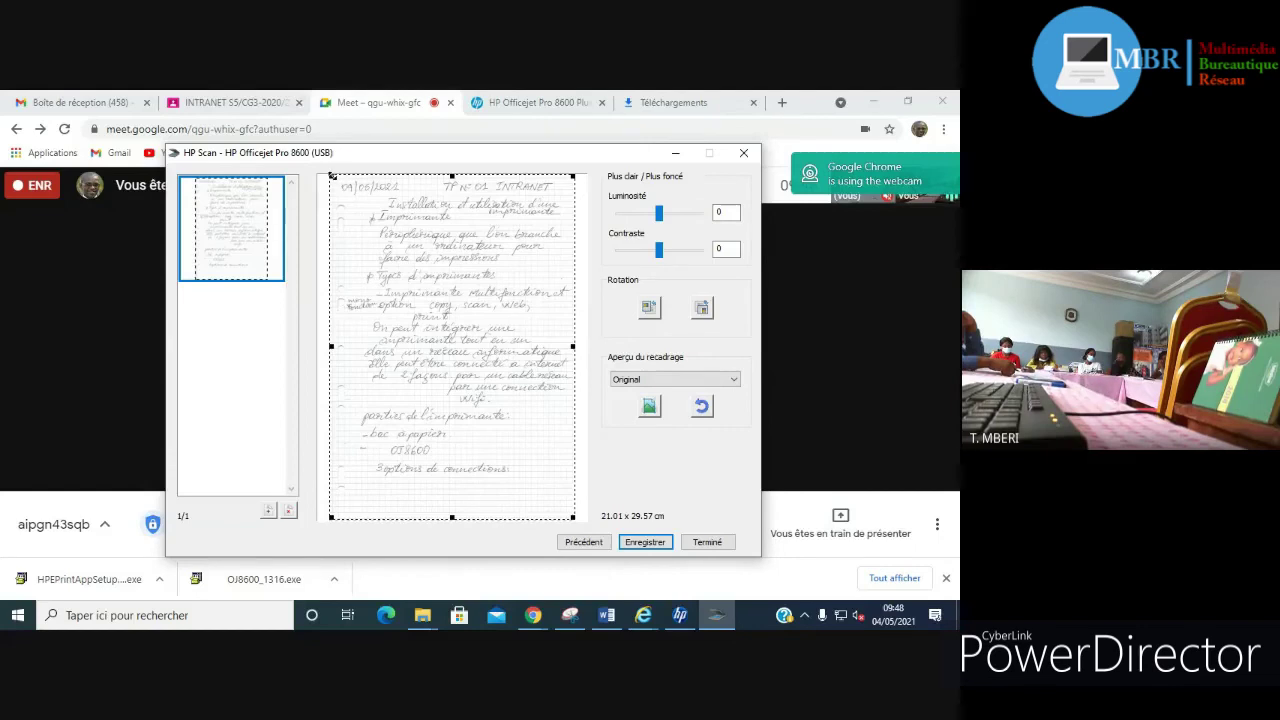
drag(333, 176, 376, 286)
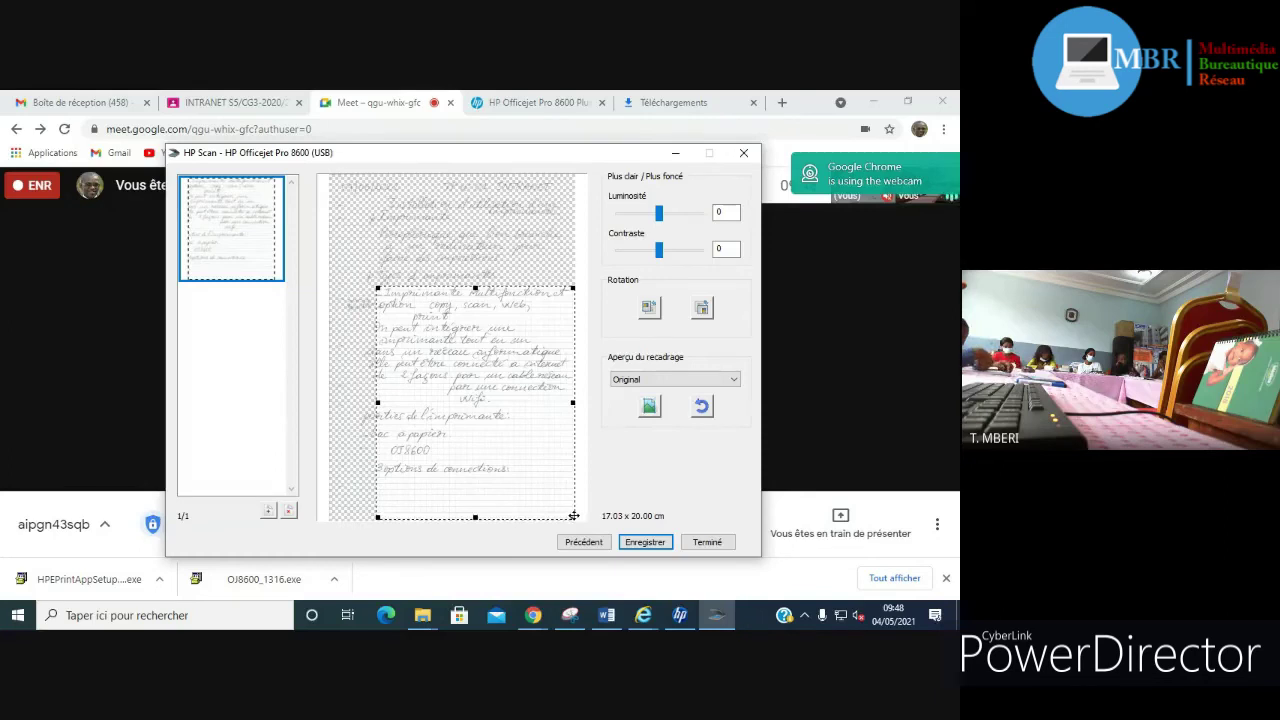
mouse_move(572, 517)
mouse_down()
mouse_move(469, 361)
mouse_move(573, 522)
mouse_up()
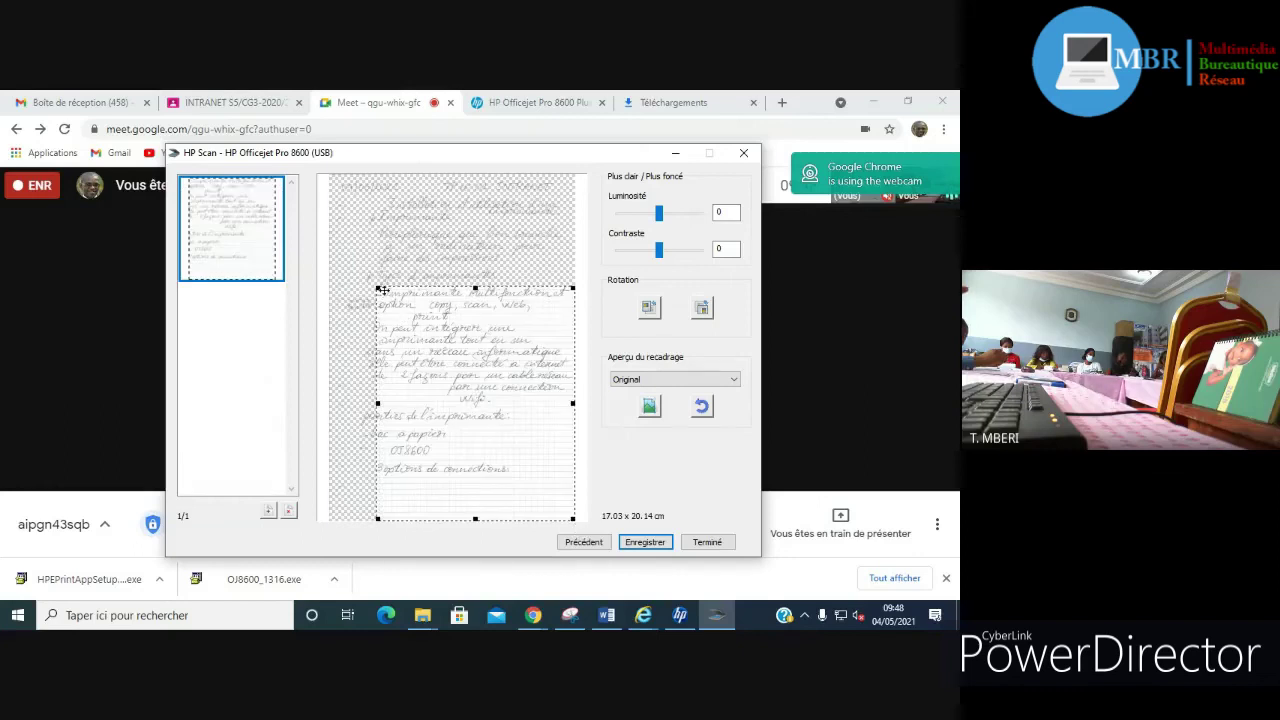
drag(377, 288, 330, 175)
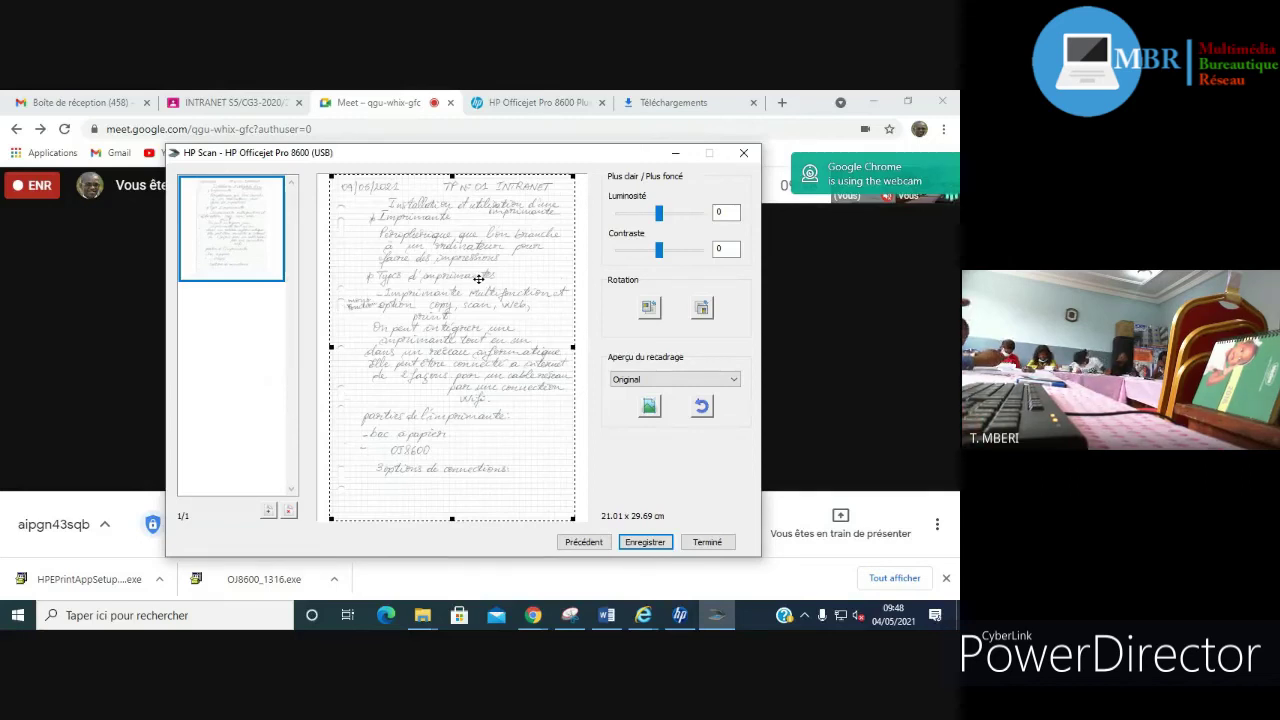
Step: Start saving the scanned page and name the PDF file "Note de cours 040521"
mouse_move(671, 611)
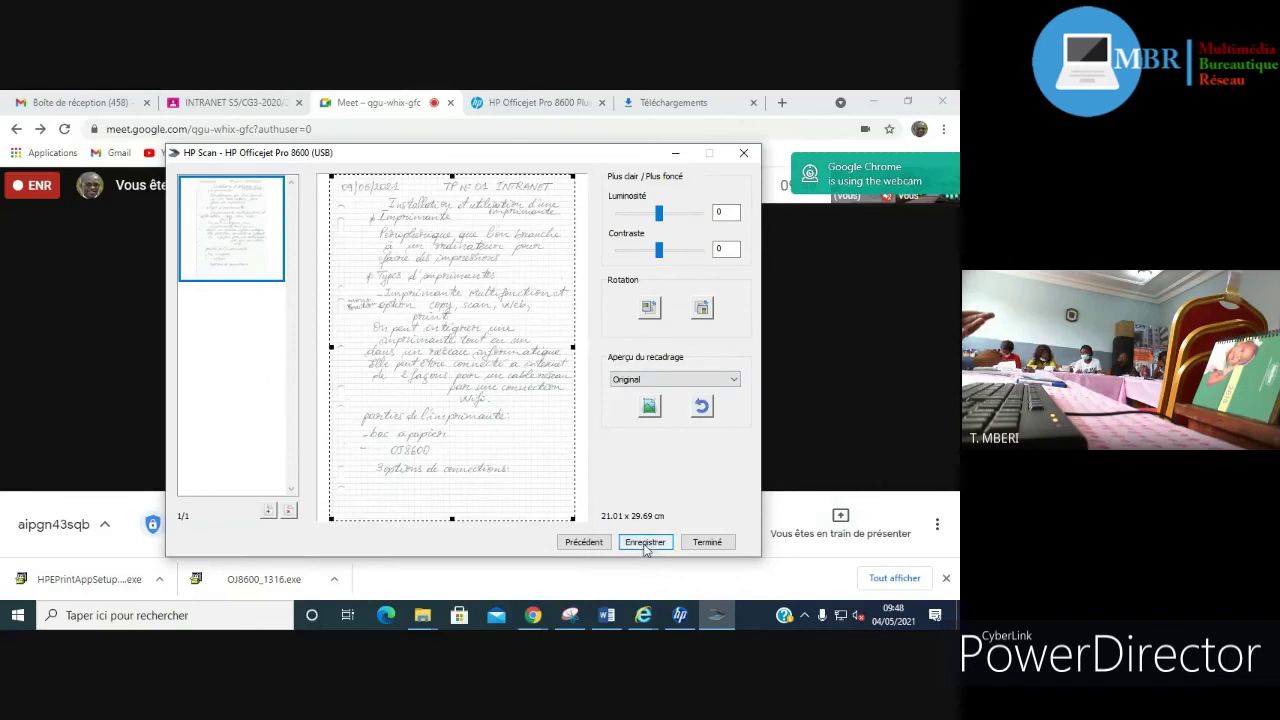
click(645, 543)
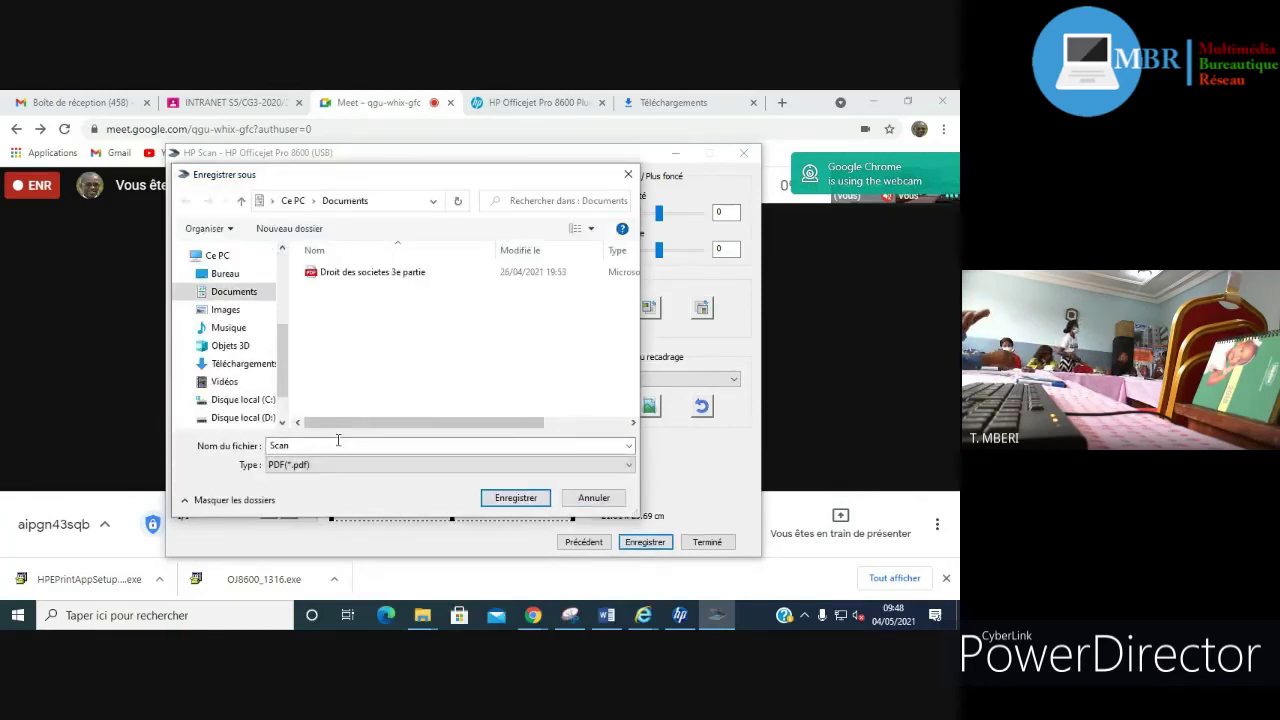
double_click(285, 447)
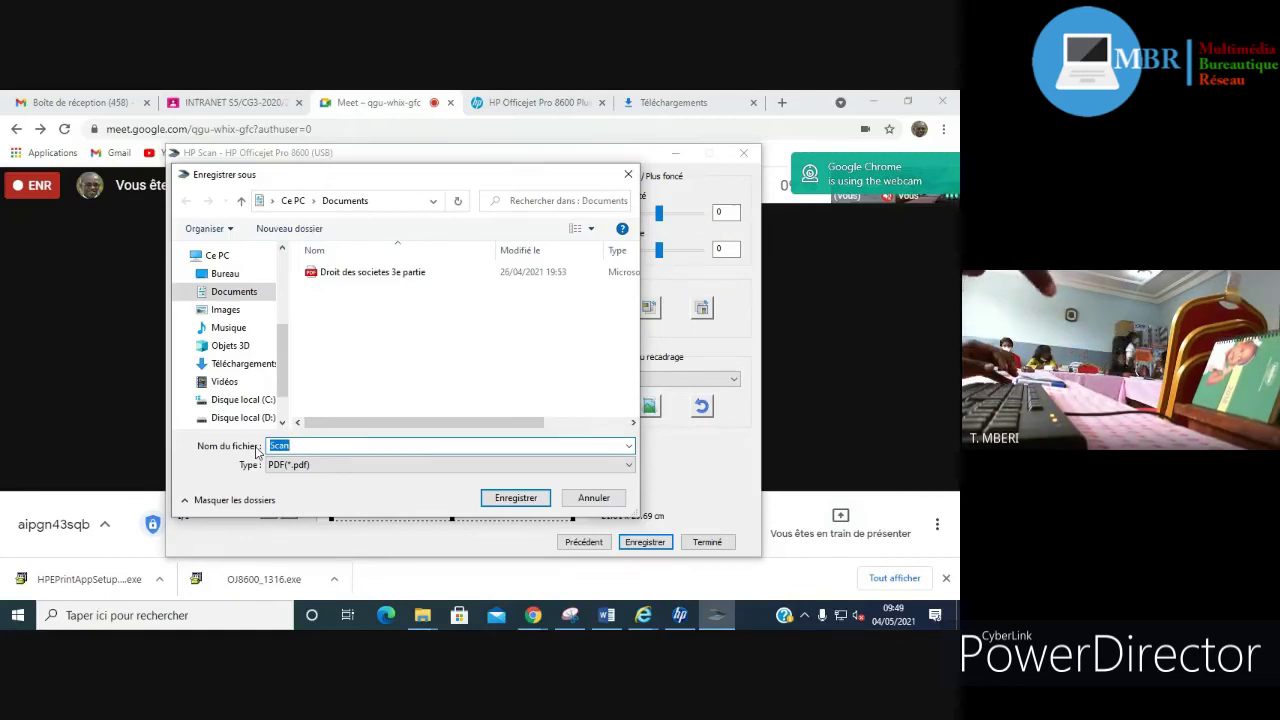
text(N)
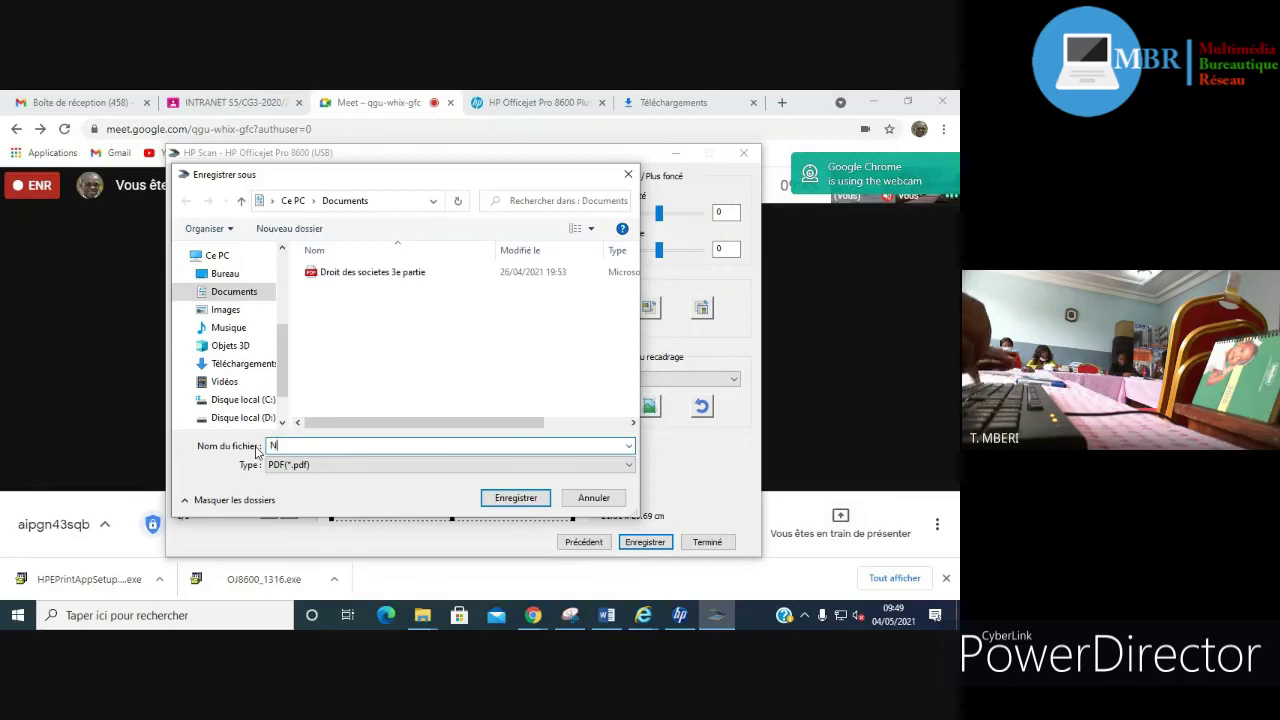
text(ote de cp)
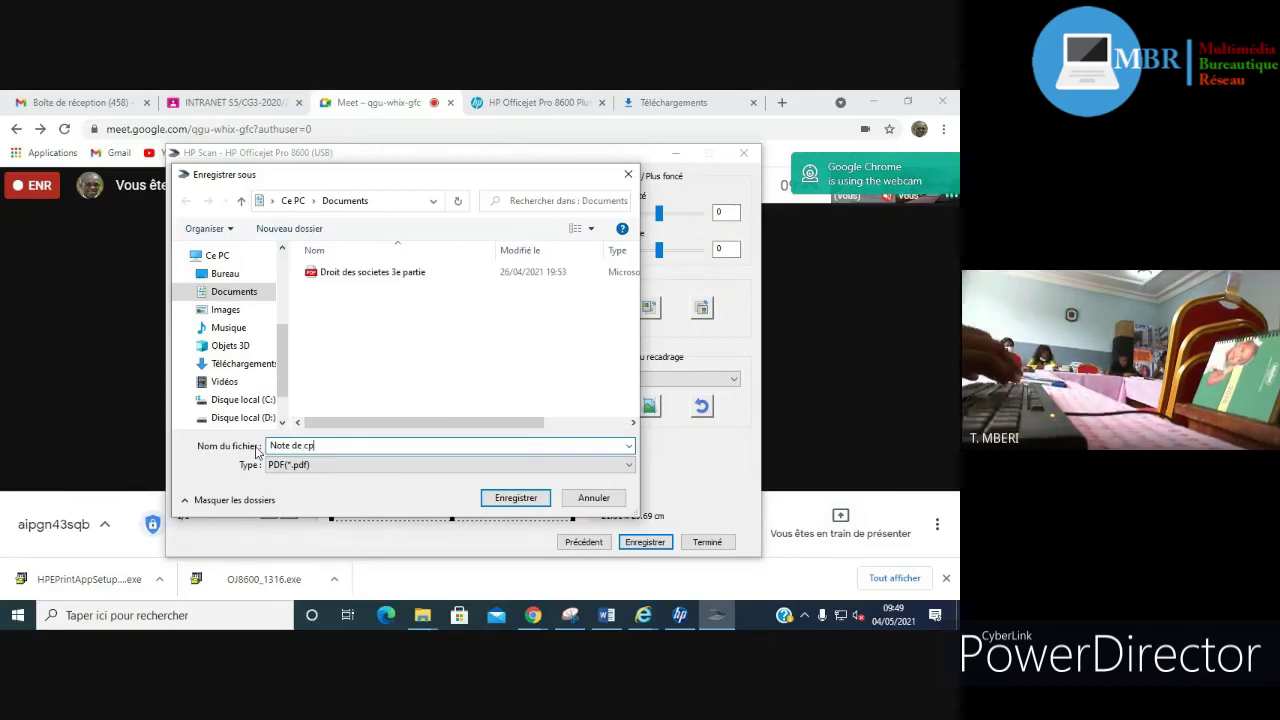
key(BackSpace)
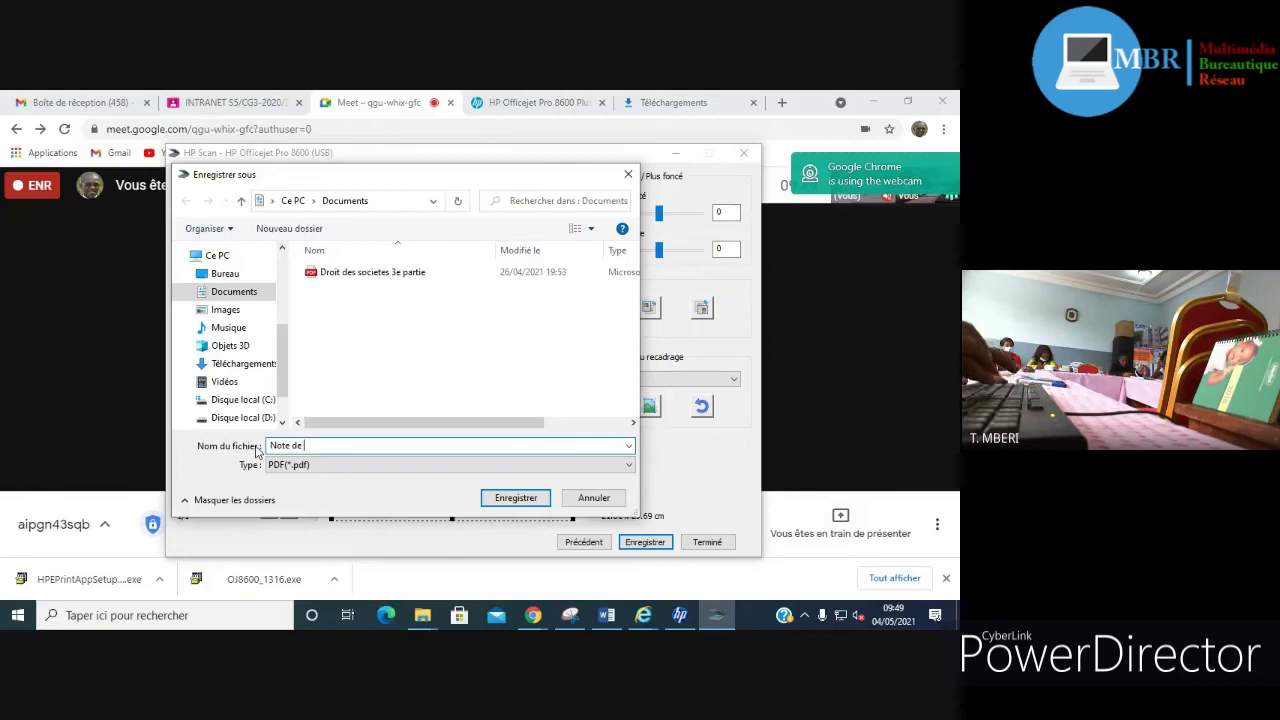
text(ours)
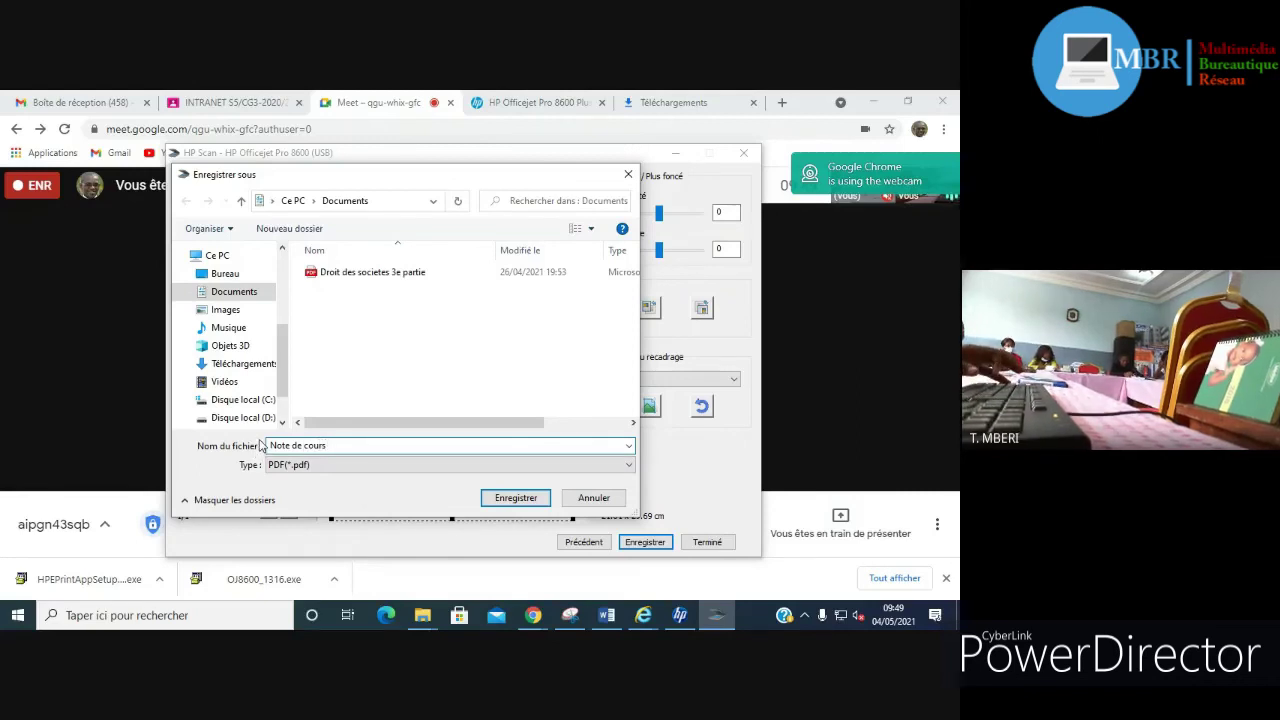
text( 0405214)
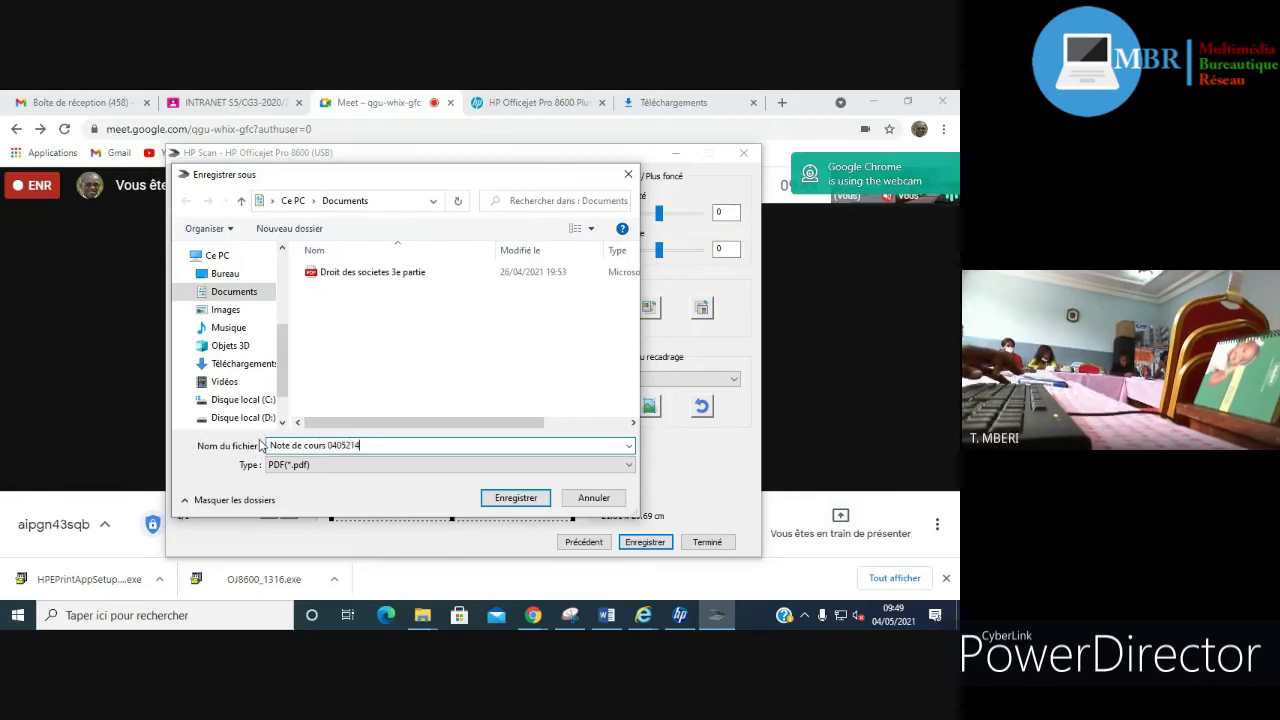
key(BackSpace)
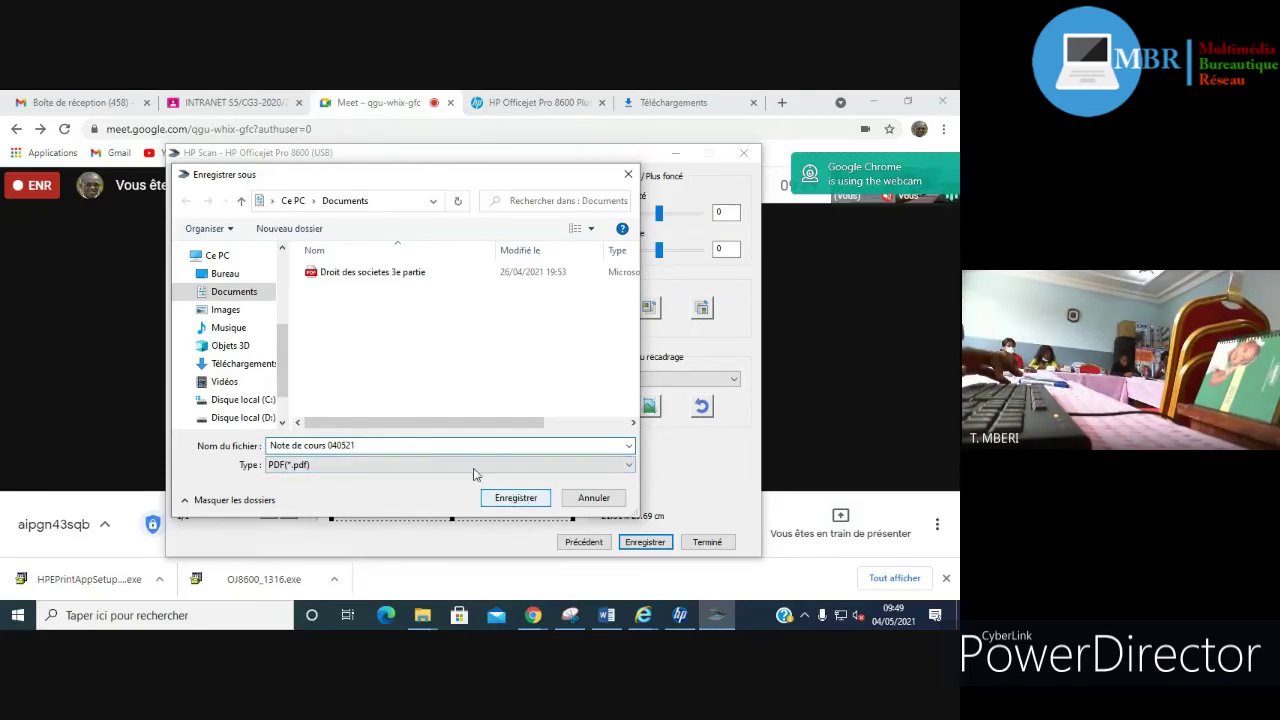
Step: Look into the Images folder, return to Documents as the destination, and save the PDF there
click(228, 312)
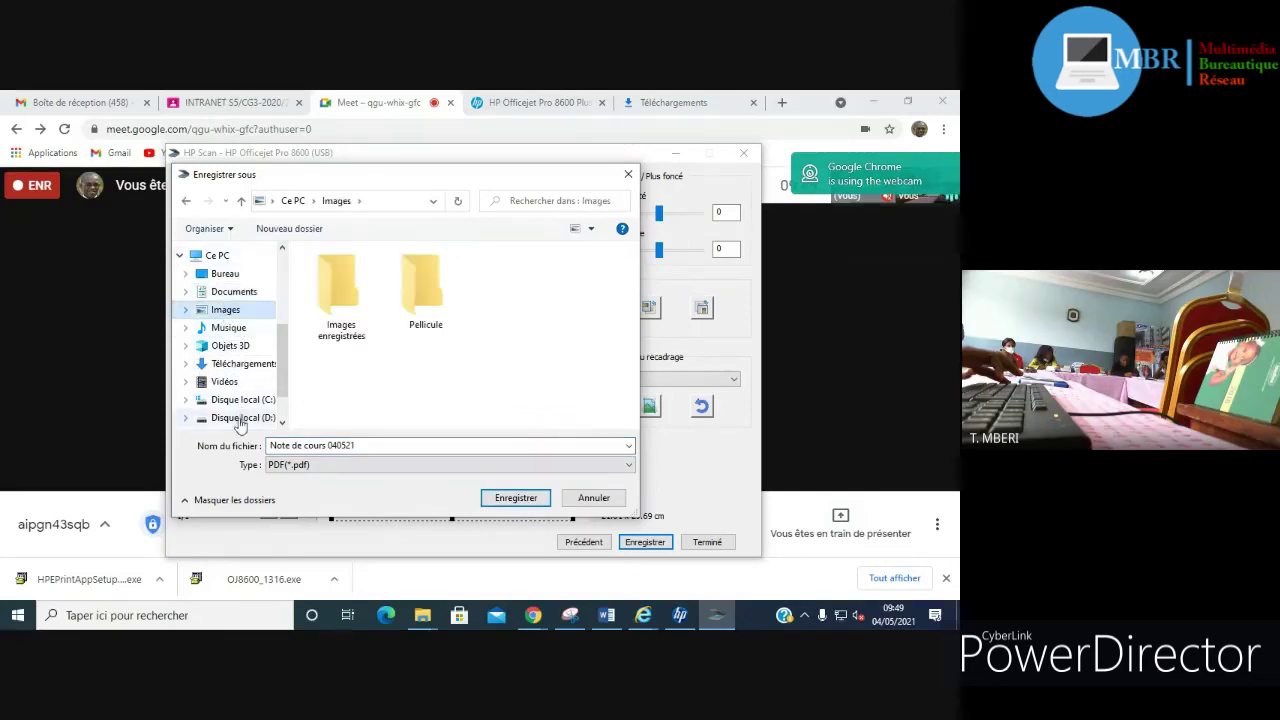
click(229, 292)
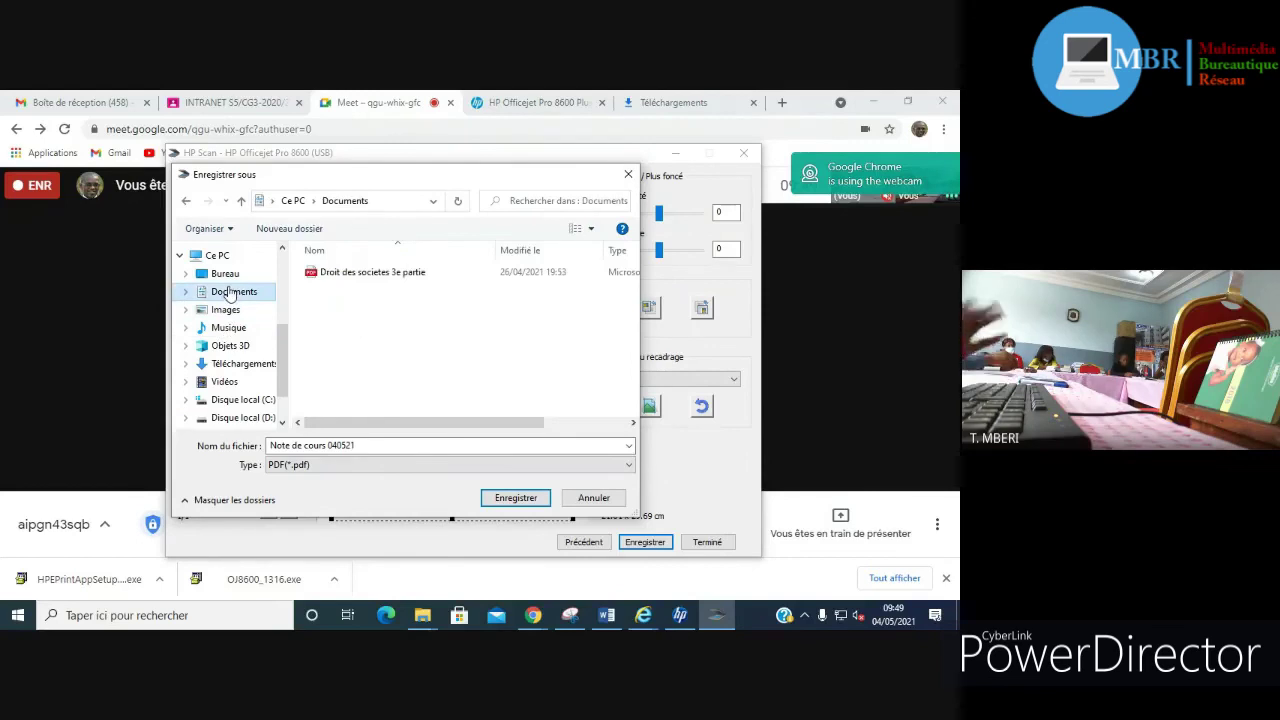
click(521, 500)
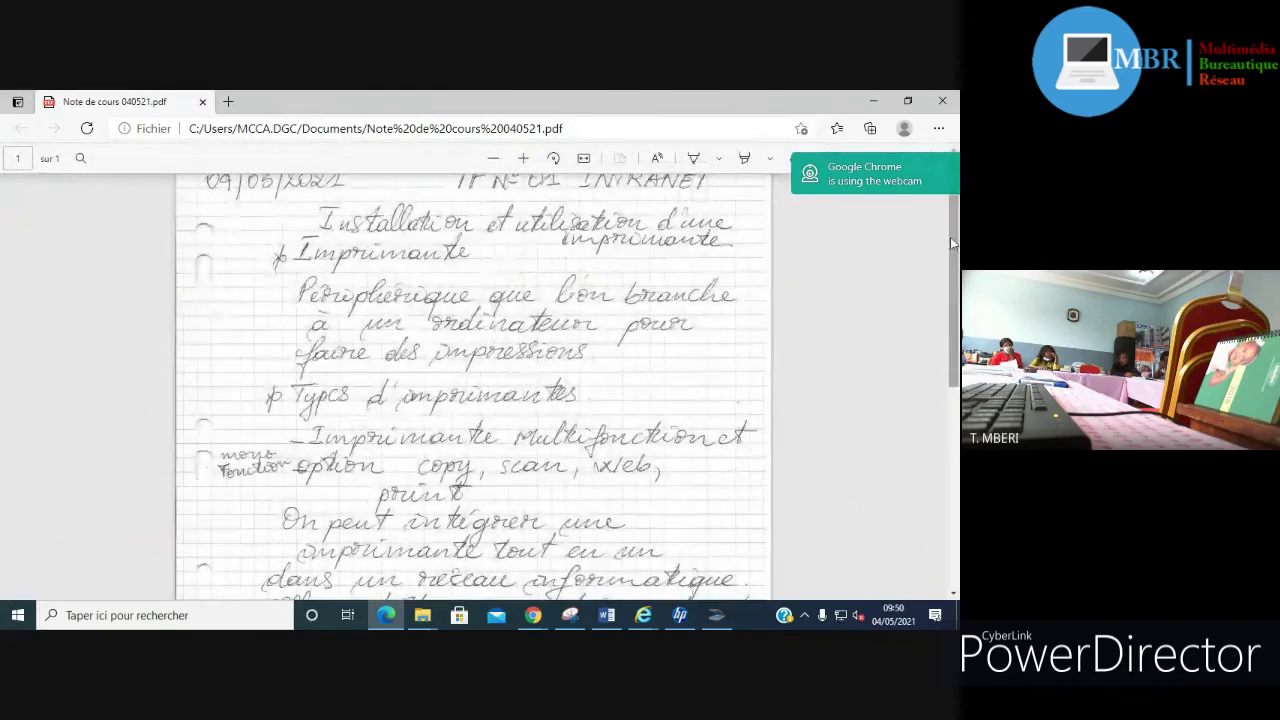
Step: Read through the saved PDF "Note de cours 040521" from top to bottom, and close it along with the Documents folder window
scroll(950, 237, down, 5)
scroll(955, 470, up, 6)
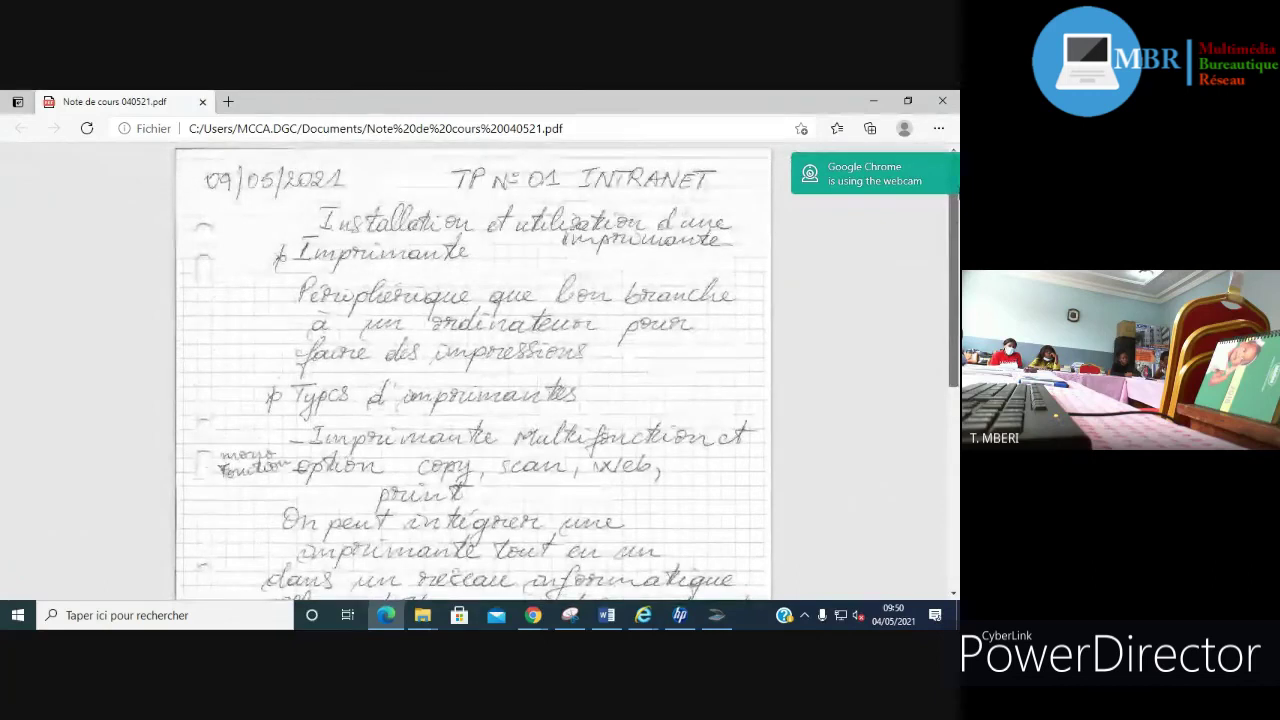
scroll(955, 480, down, 6)
scroll(955, 487, up, 4)
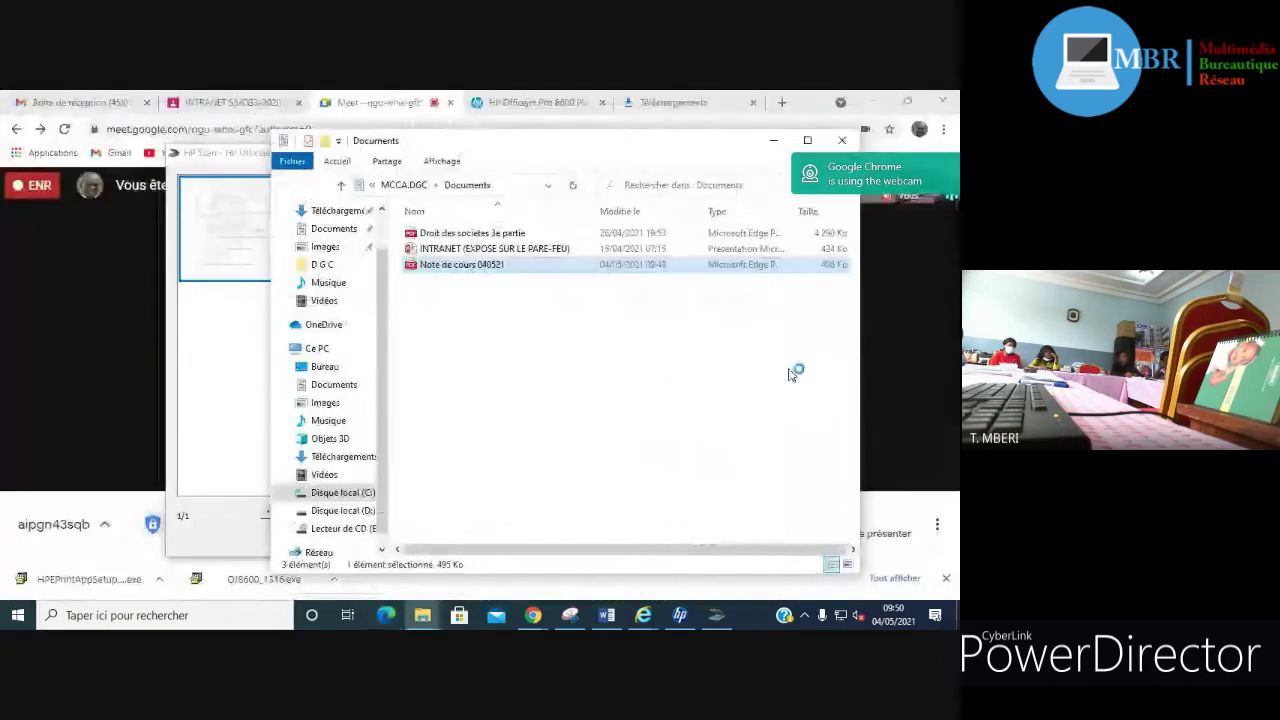
click(842, 140)
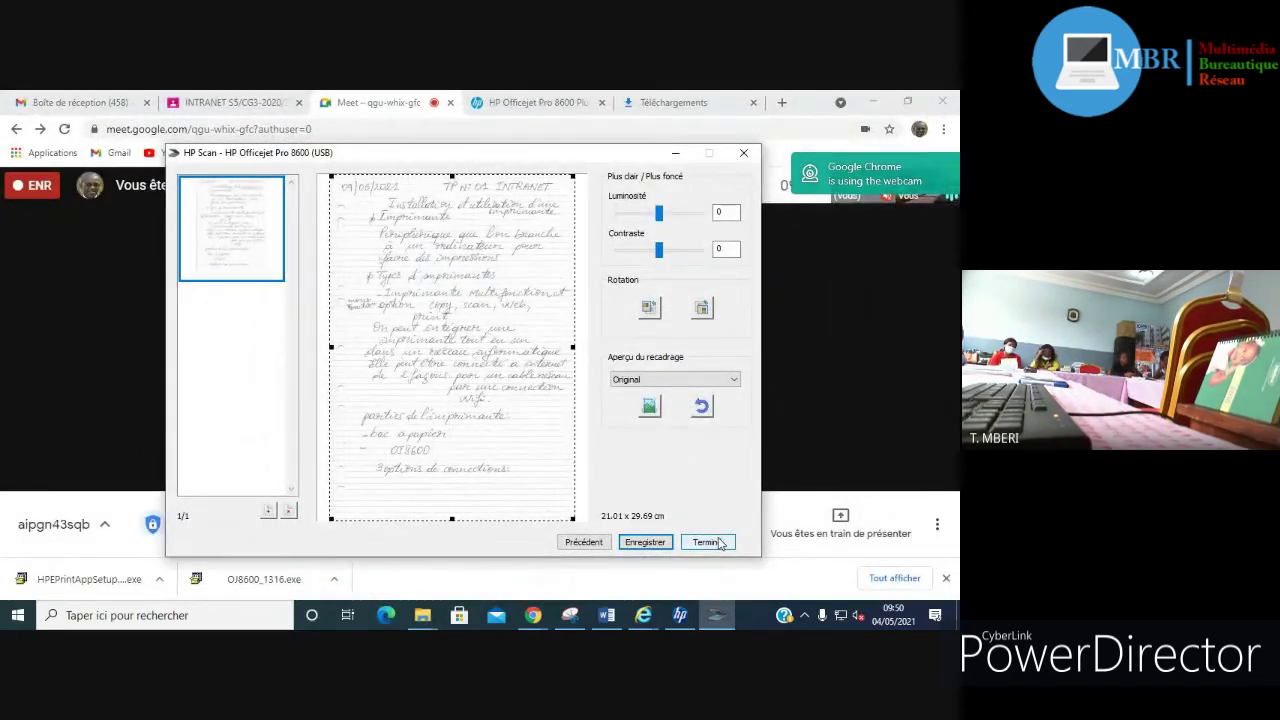
Step: Return to the scan settings, scan the handwritten page again with the PDF shortcut, and scan an additional page into the same document
click(580, 542)
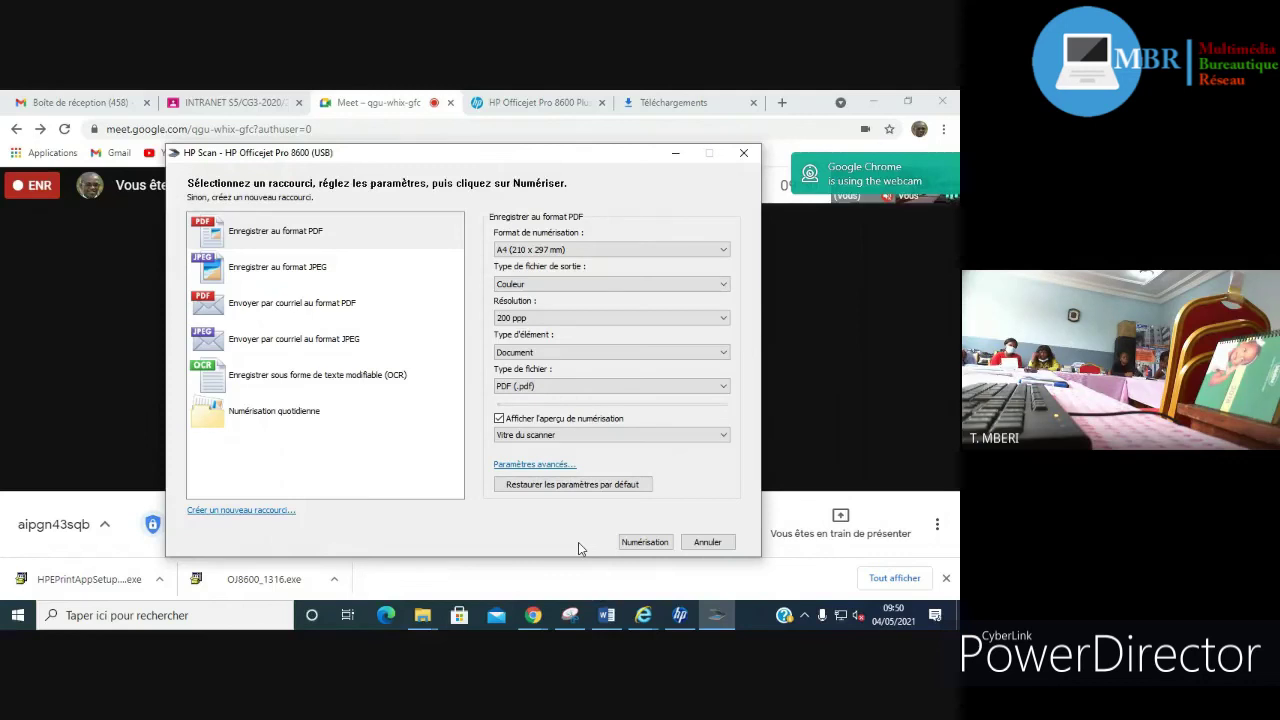
click(650, 542)
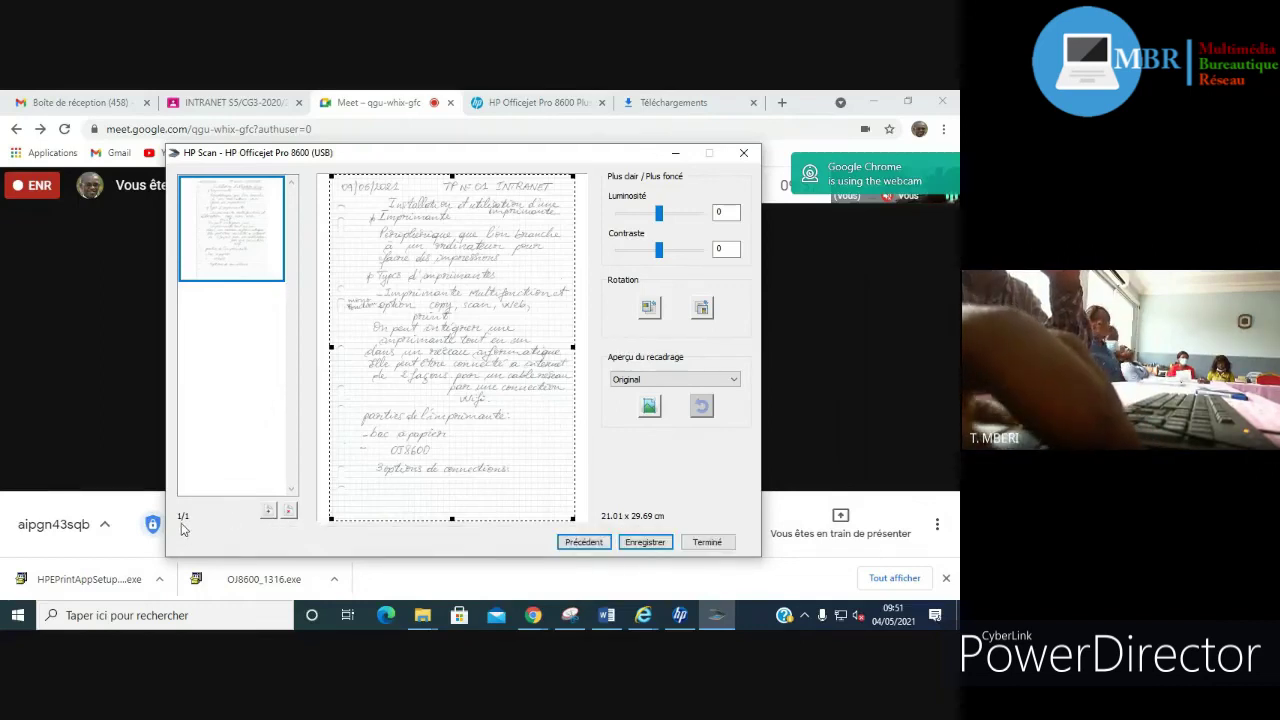
click(268, 512)
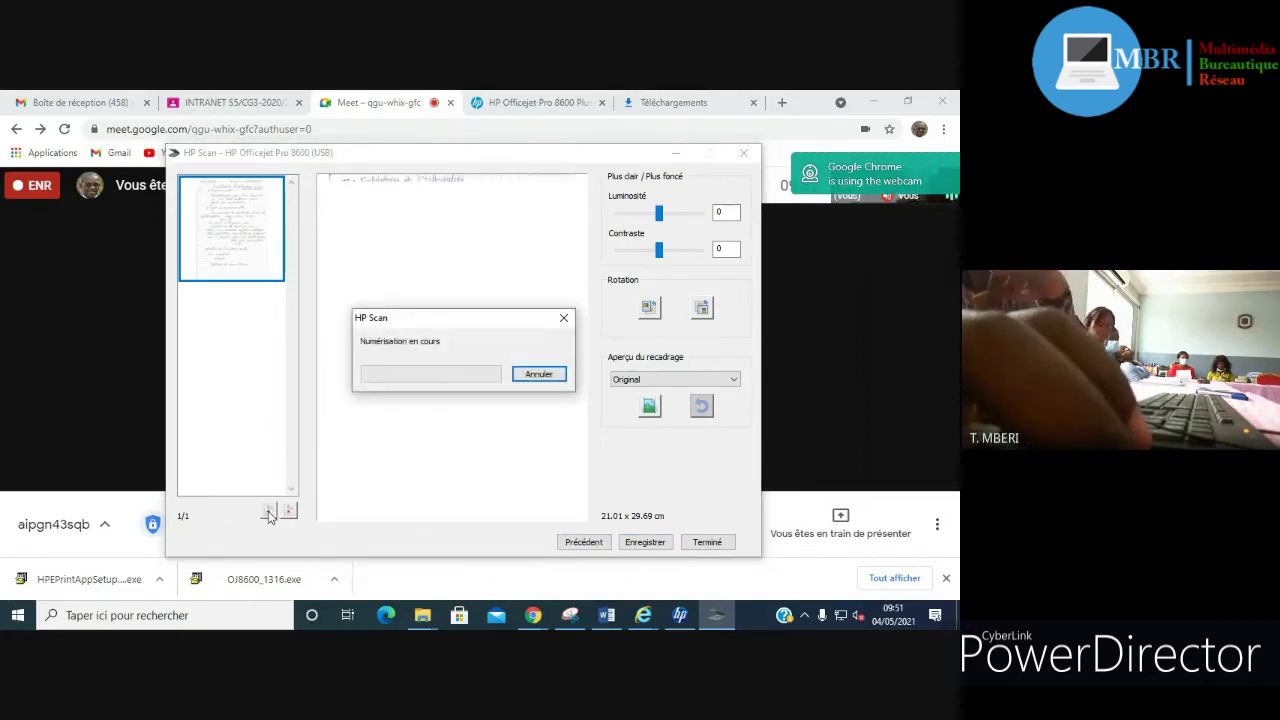